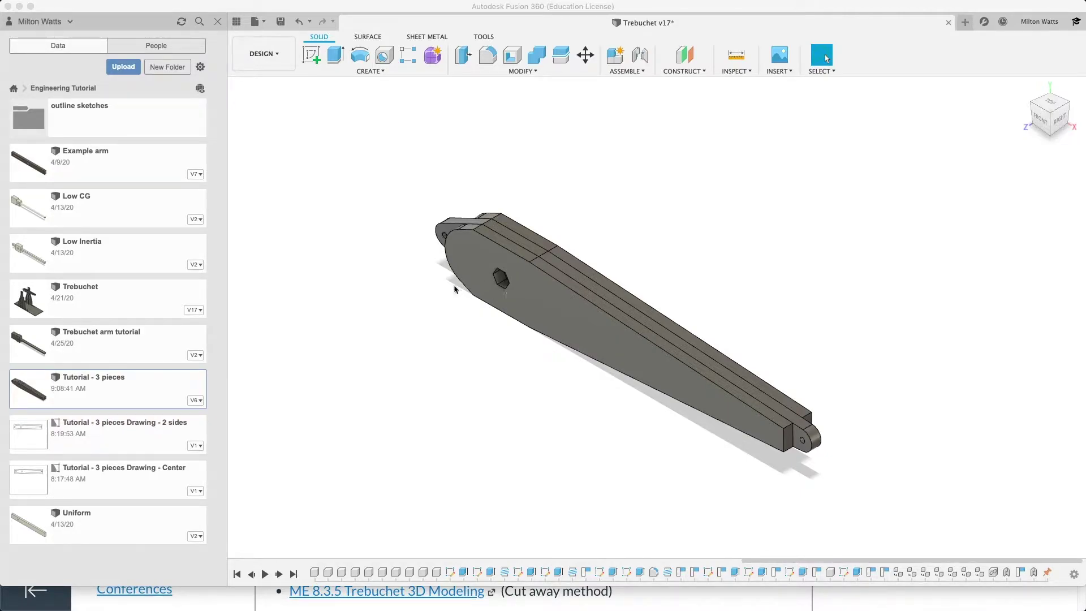
- Examine how the trebuchet arm's Center Section and two Side Sections fit together by hiding and showing each component
{"action": "left_click", "coordinate": [406, 300]}
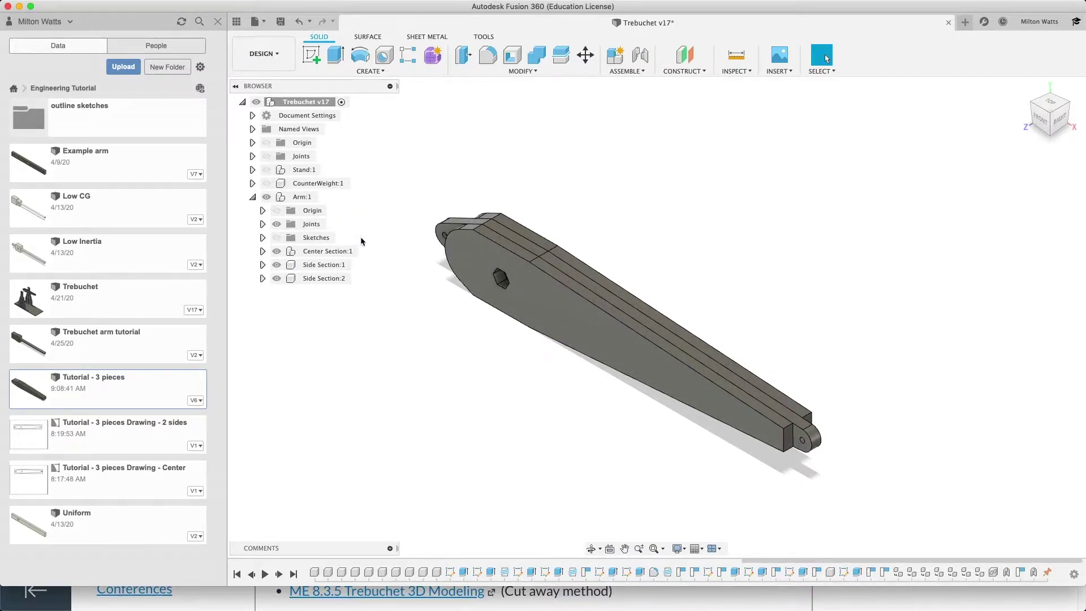
{"action": "left_click", "coordinate": [276, 251]}
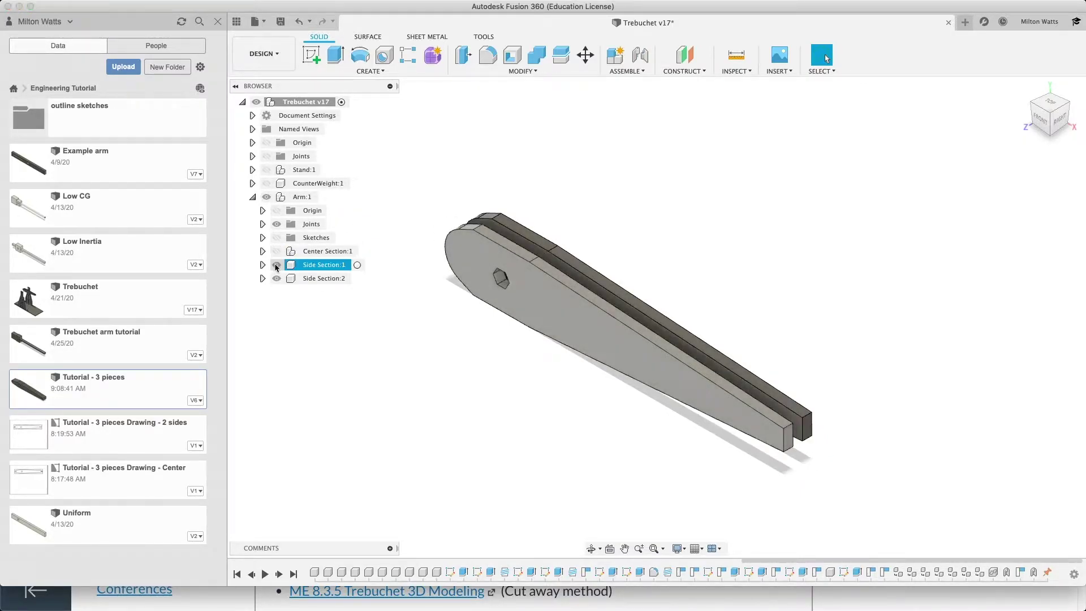
{"action": "left_click", "coordinate": [276, 266]}
{"action": "left_click", "coordinate": [276, 278]}
{"action": "left_click", "coordinate": [276, 252]}
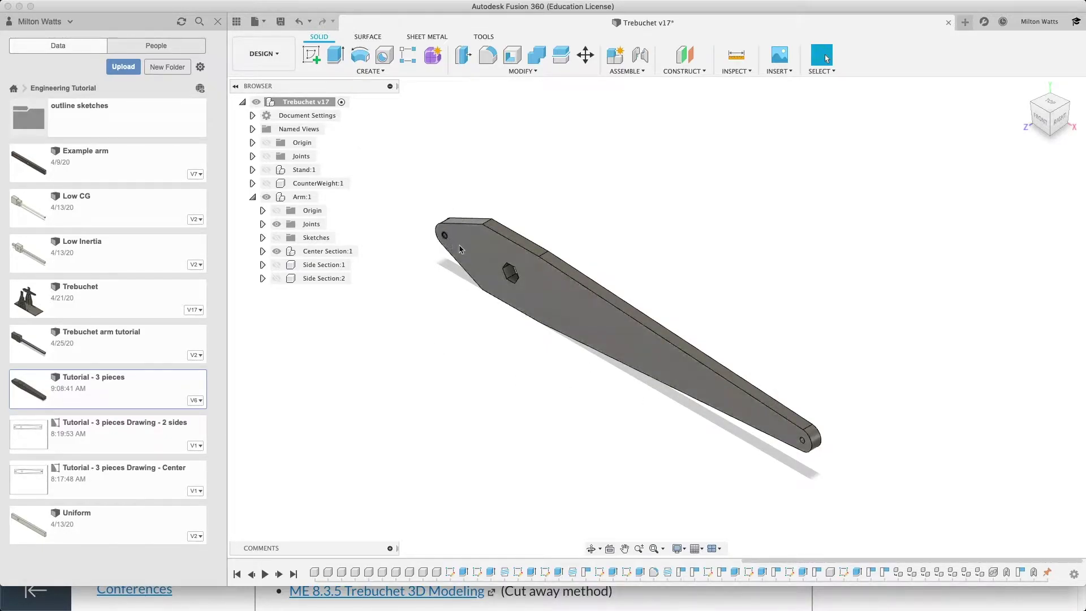
{"action": "left_click", "coordinate": [277, 265]}
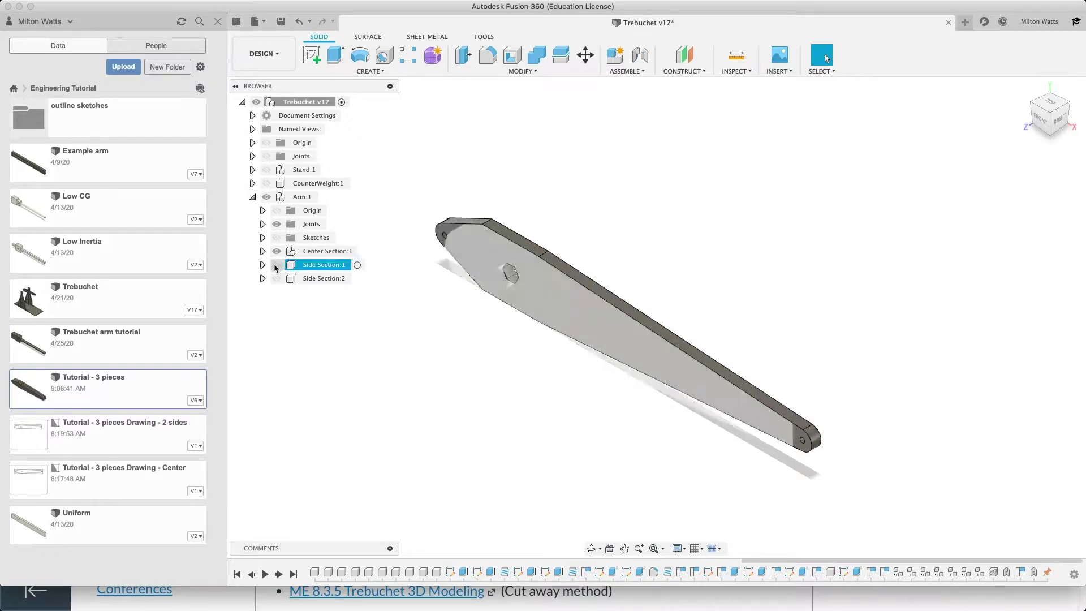
{"action": "left_click", "coordinate": [277, 251]}
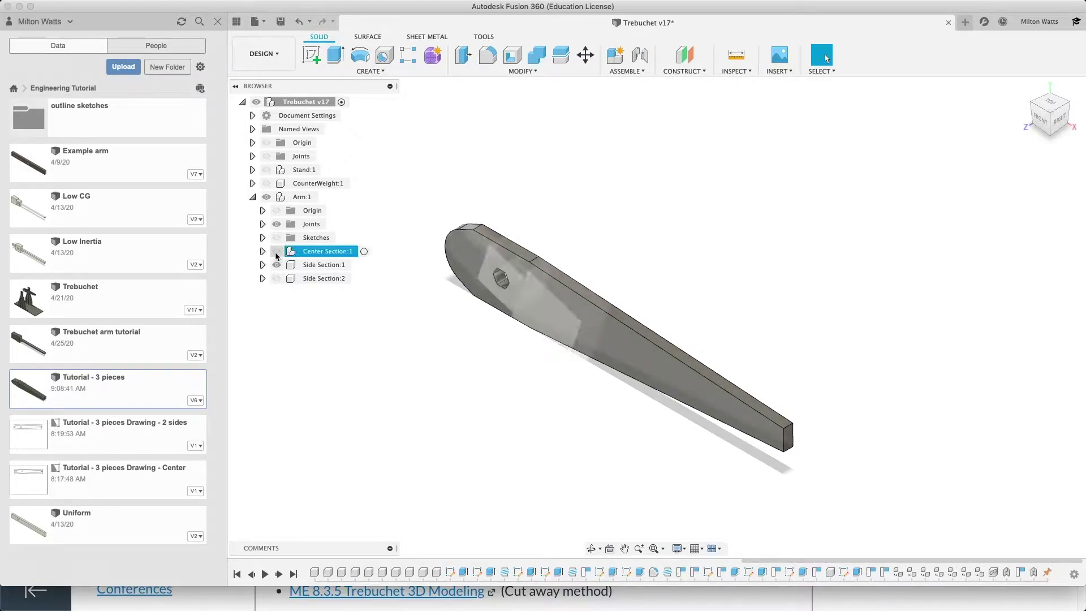
{"action": "left_click", "coordinate": [277, 255]}
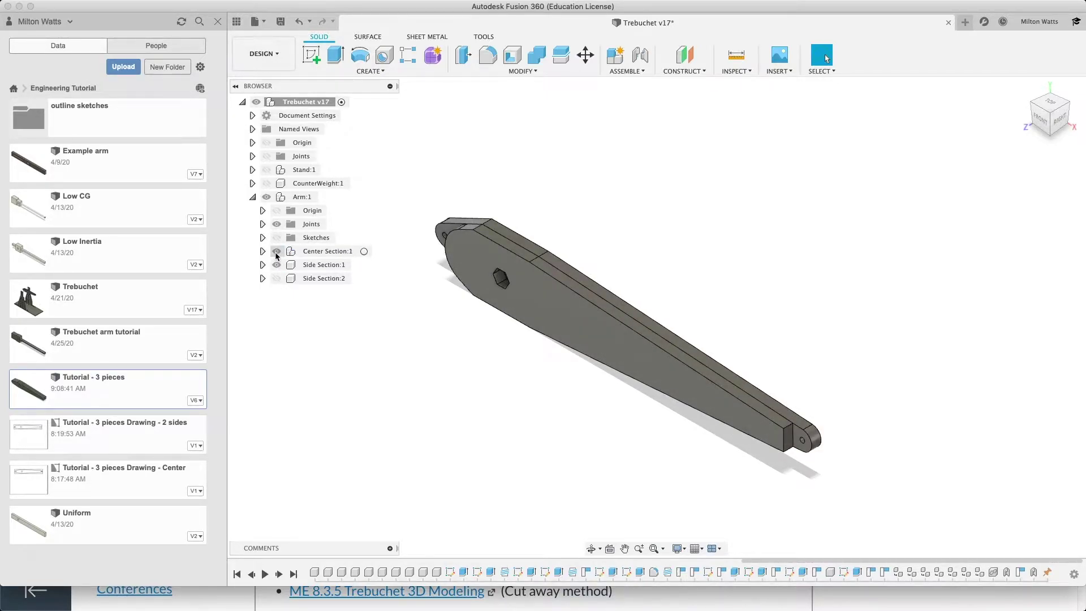
{"action": "left_click", "coordinate": [275, 278]}
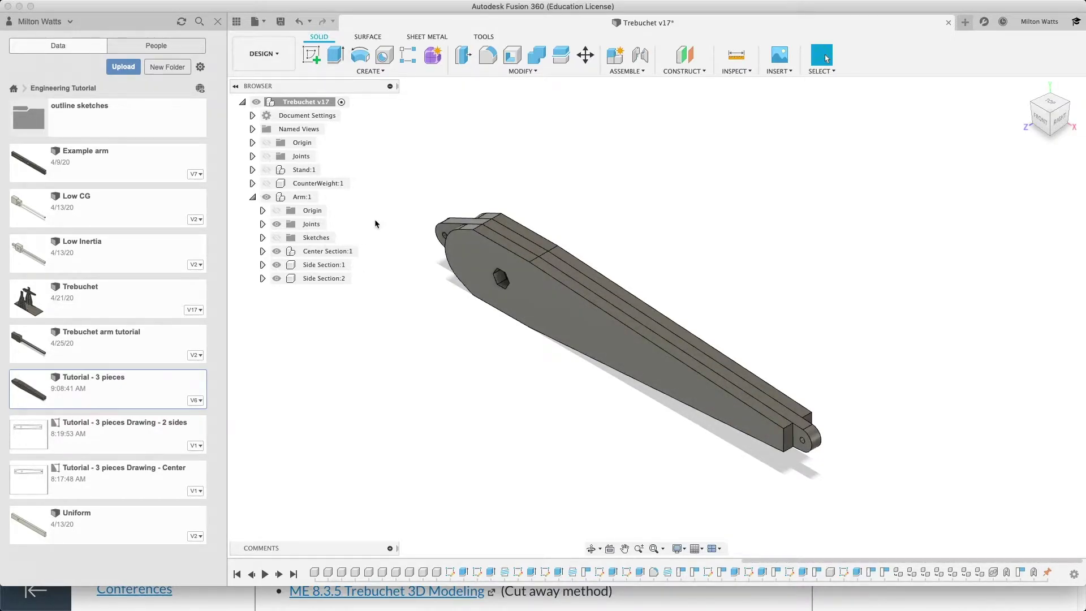
- Switch to the browser to review the constraints of the 8.3.5 trebuchet arm assignment, and return to Fusion 360
{"action": "key", "text": "ctrl+Up"}
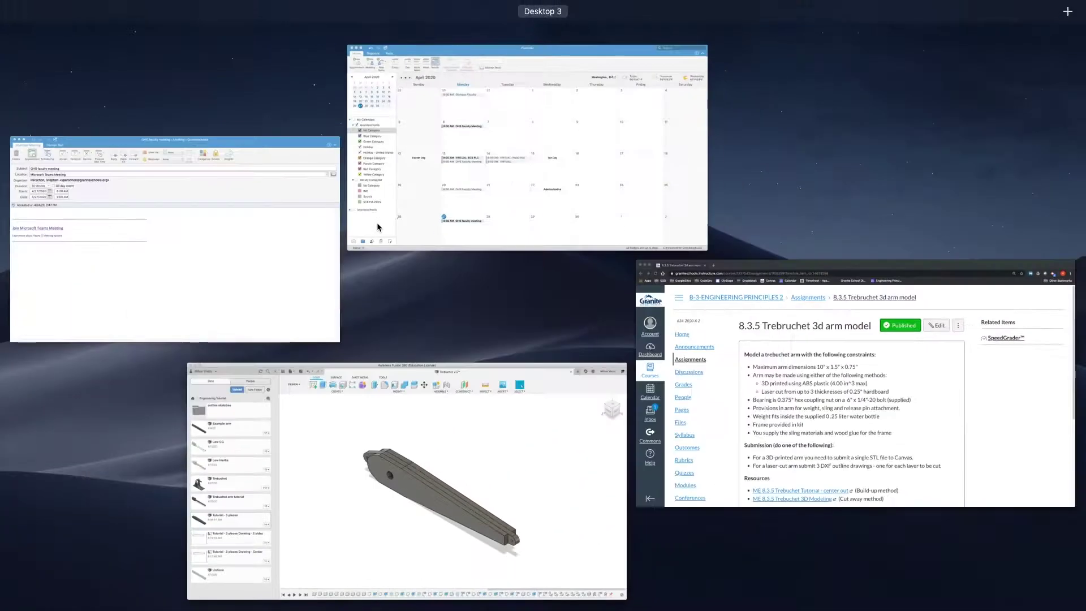
{"action": "left_click", "coordinate": [855, 443]}
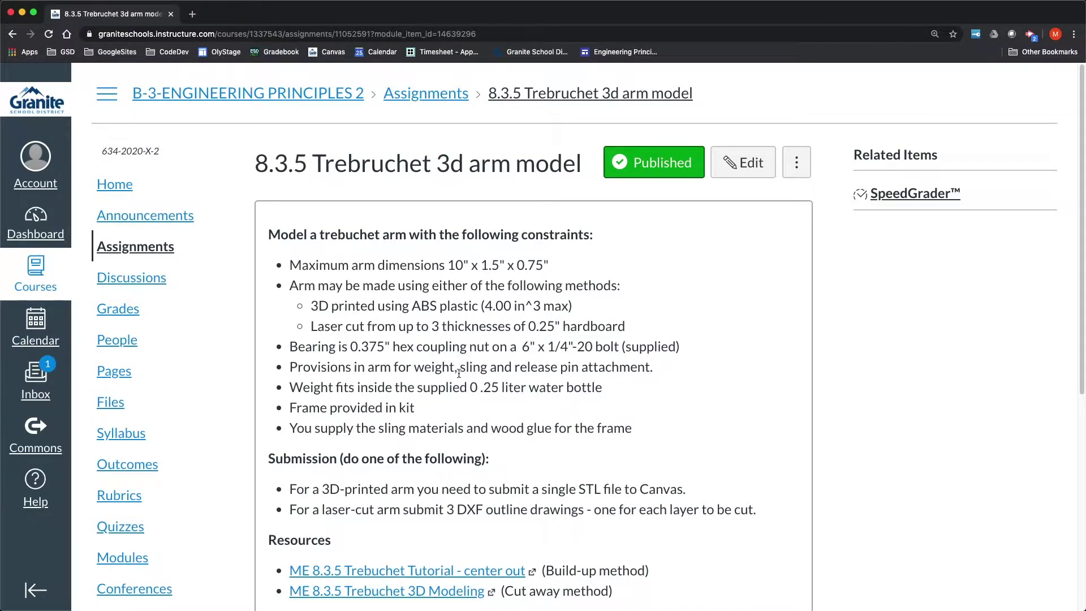
{"action": "left_click_drag", "start_coordinate": [517, 370], "coordinate": [616, 367]}
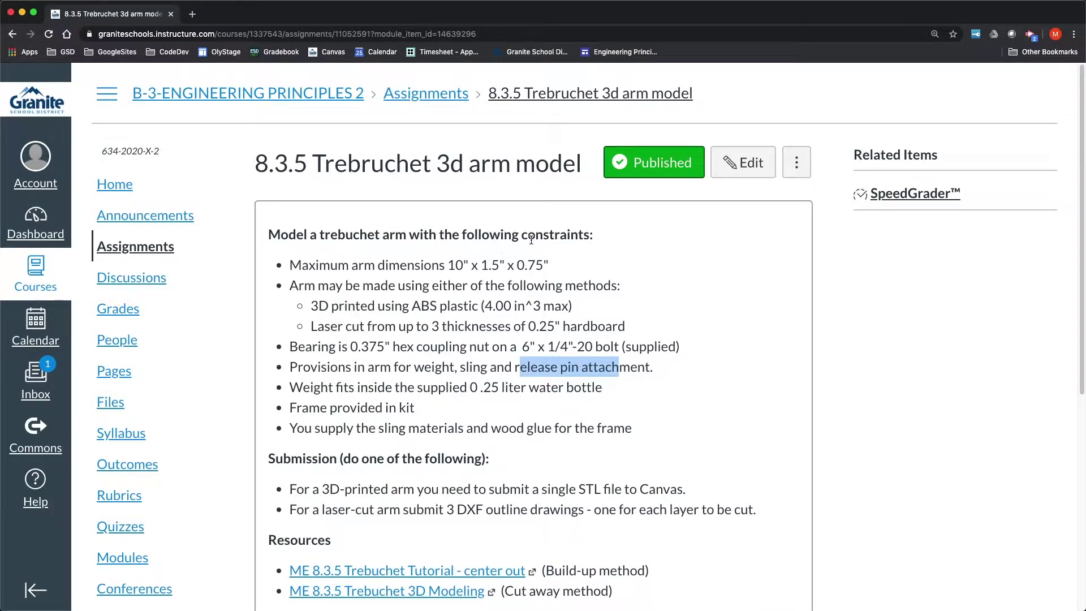
{"action": "key", "text": "ctrl+Up"}
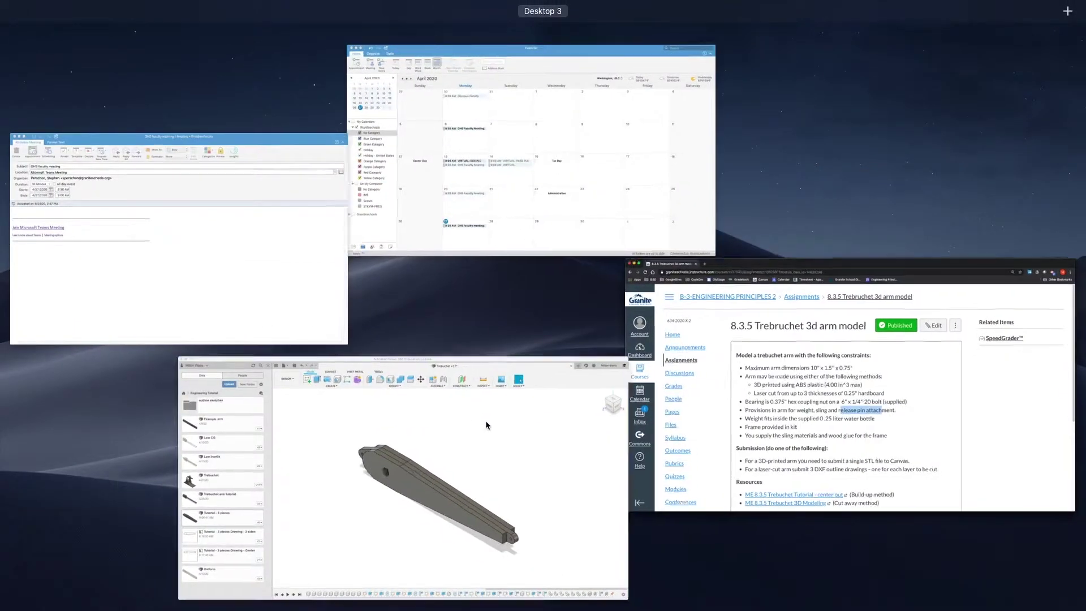
{"action": "left_click", "coordinate": [484, 422]}
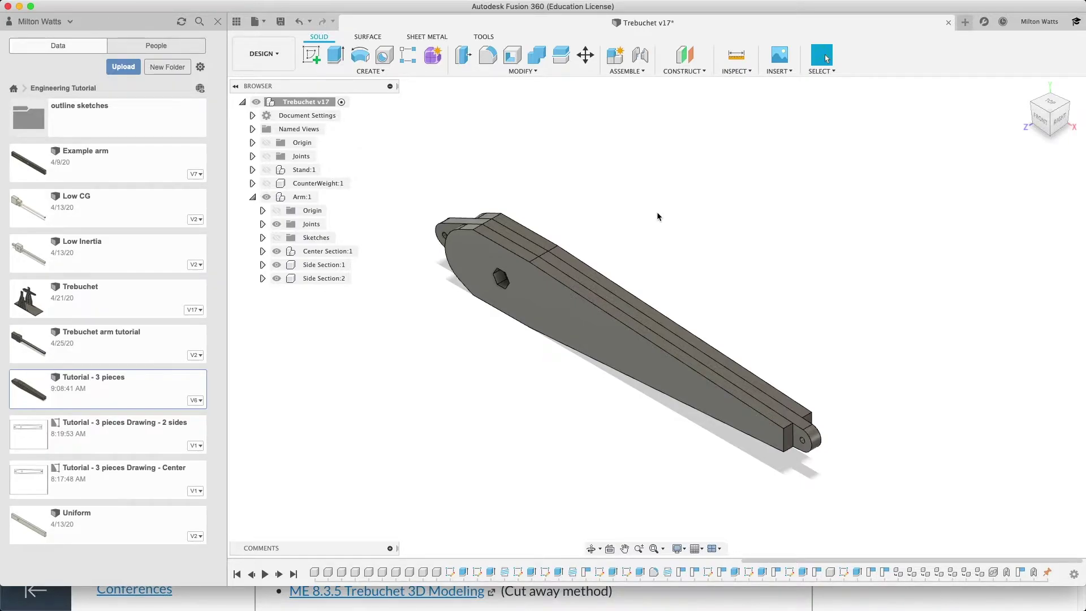
- Create a new design and save it as "Trebuchet Tutorial - Laser Cut" in the Engineering Tutorial project
{"action": "left_click", "coordinate": [255, 26]}
{"action": "left_click", "coordinate": [266, 38]}
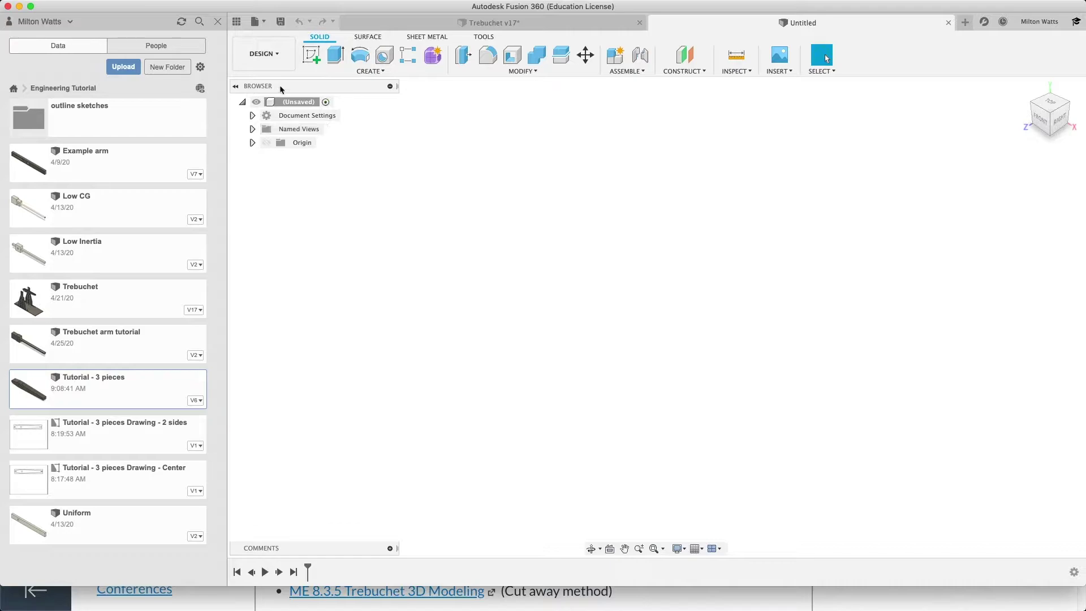
{"action": "left_click", "coordinate": [280, 23]}
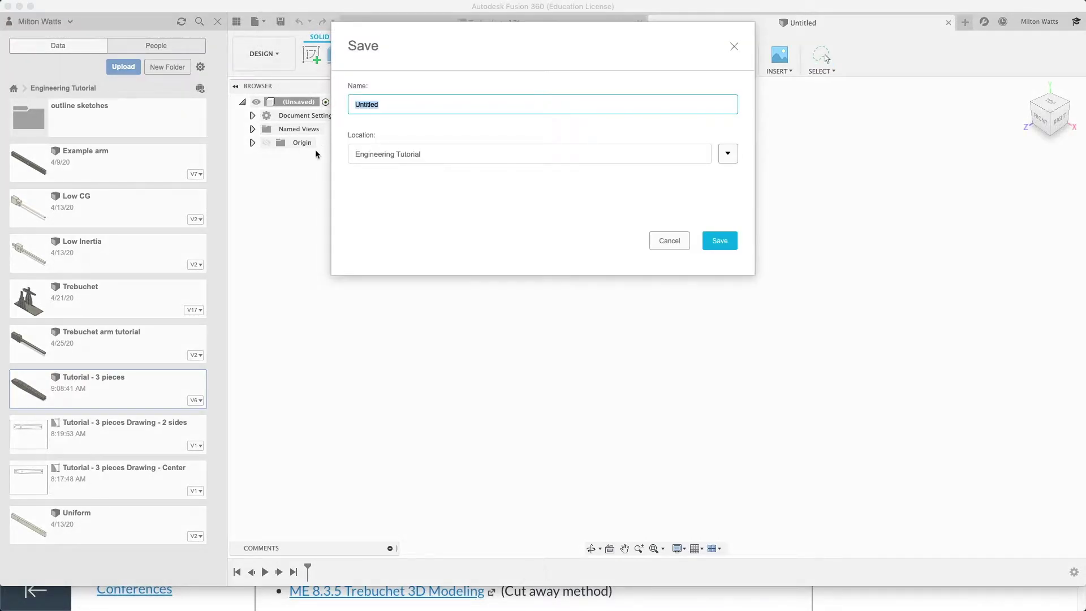
{"action": "type", "text": "Trebuchet Tutorial - Laser Cut"}
{"action": "left_click", "coordinate": [720, 241]}
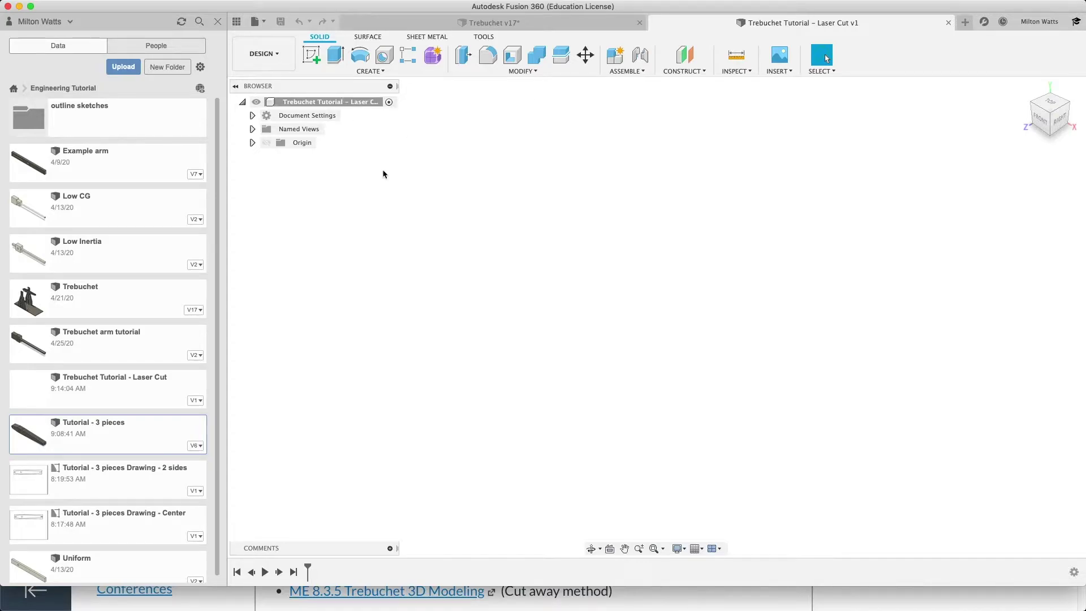
- Add a new component to the top-level assembly and name it Center
{"action": "right_click", "coordinate": [353, 103]}
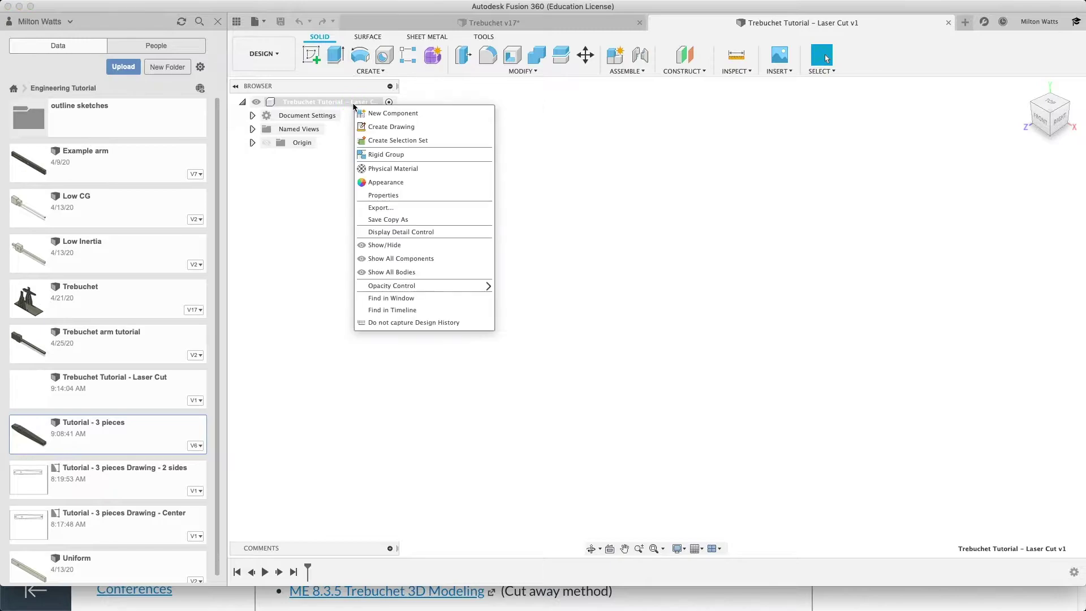
{"action": "left_click", "coordinate": [381, 115]}
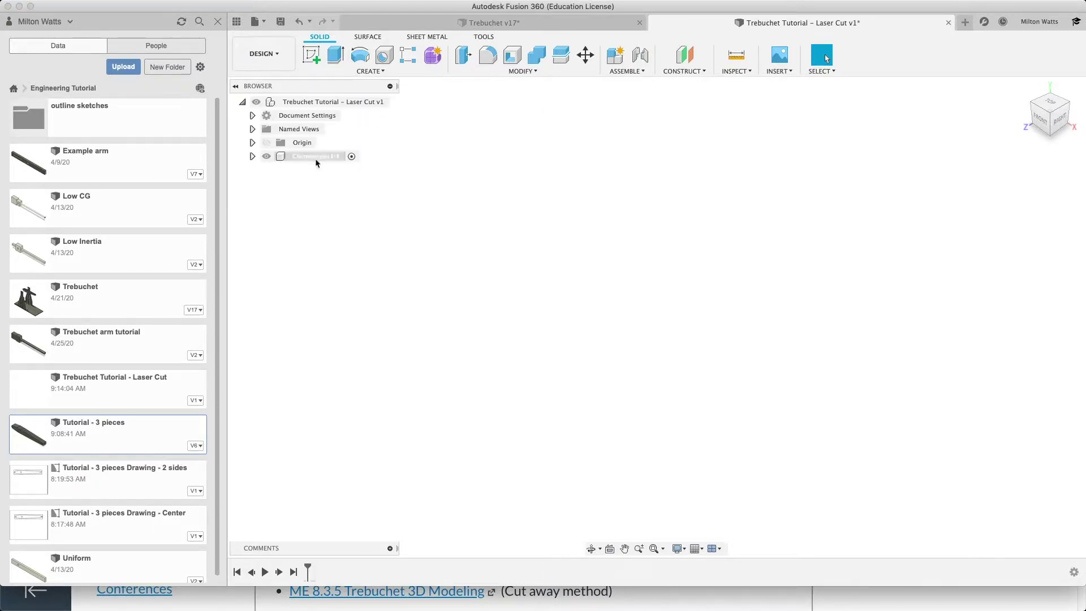
{"action": "right_click", "coordinate": [315, 158]}
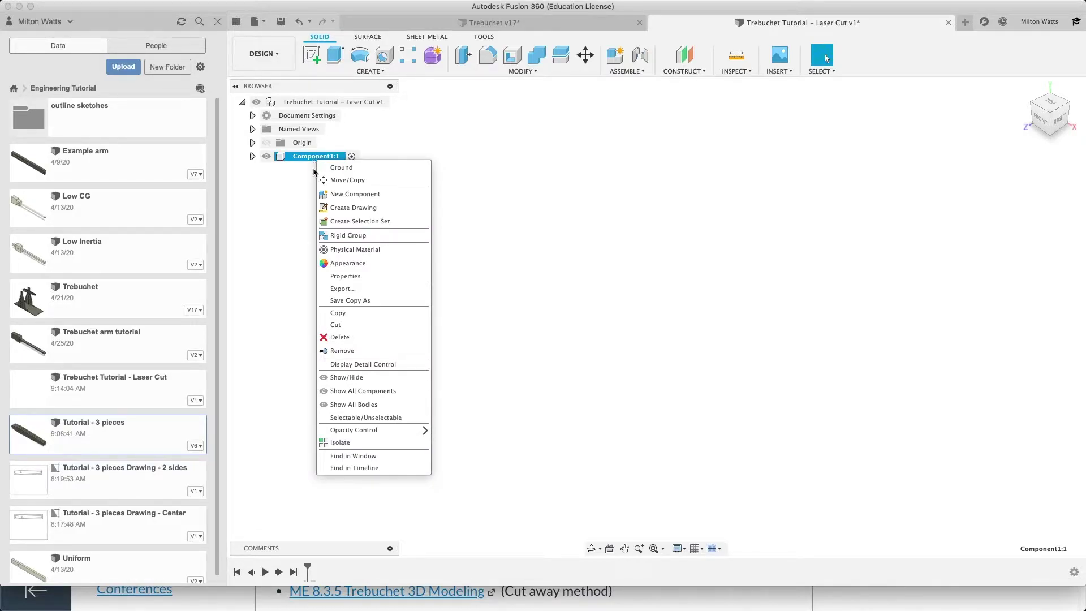
{"action": "left_click", "coordinate": [314, 160]}
{"action": "left_click", "coordinate": [316, 157]}
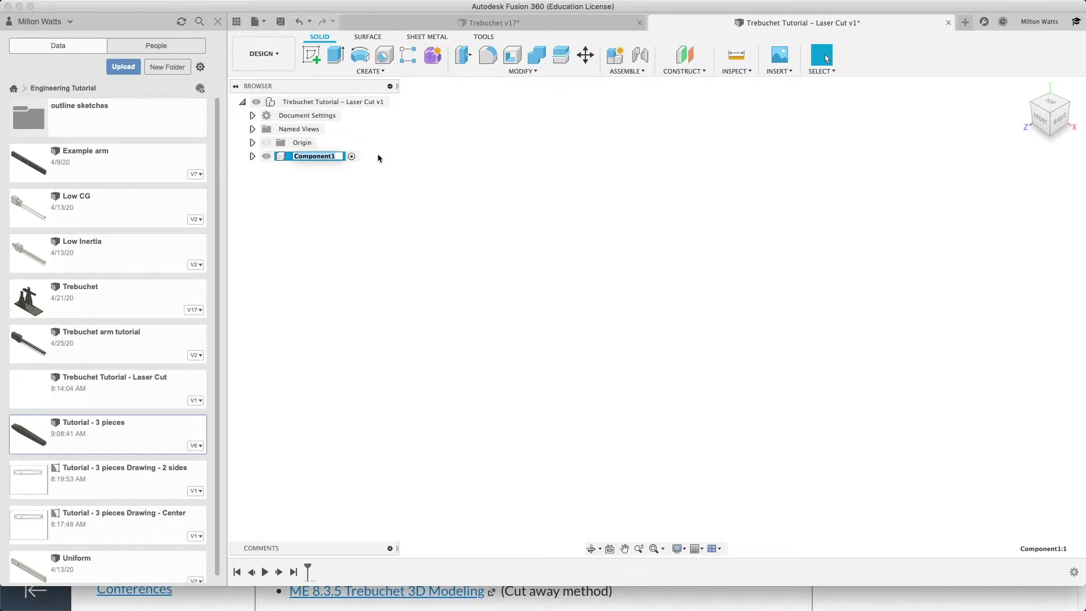
{"action": "type", "text": "Center"}
{"action": "key", "text": "Return"}
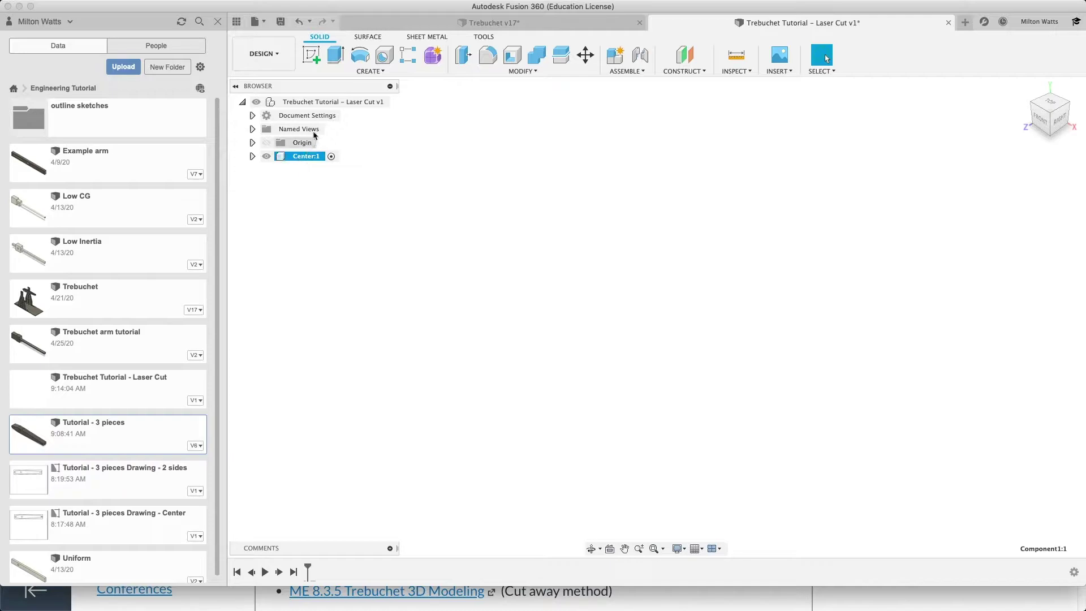
- Reactivate the top-level assembly and add a second component to it named Side
{"action": "left_click", "coordinate": [373, 102]}
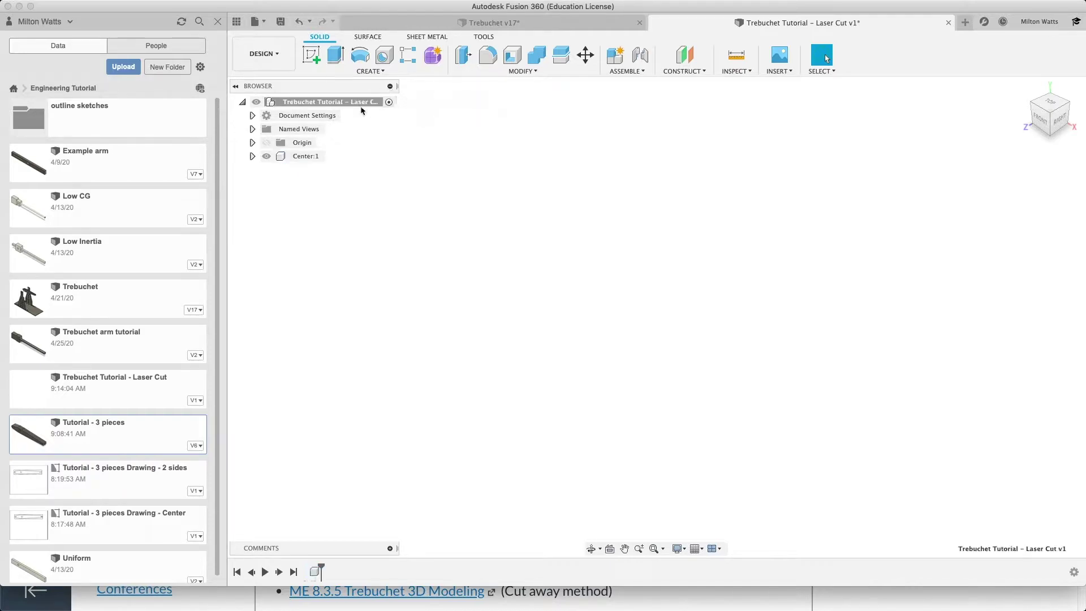
{"action": "left_click", "coordinate": [334, 104]}
{"action": "right_click", "coordinate": [335, 106]}
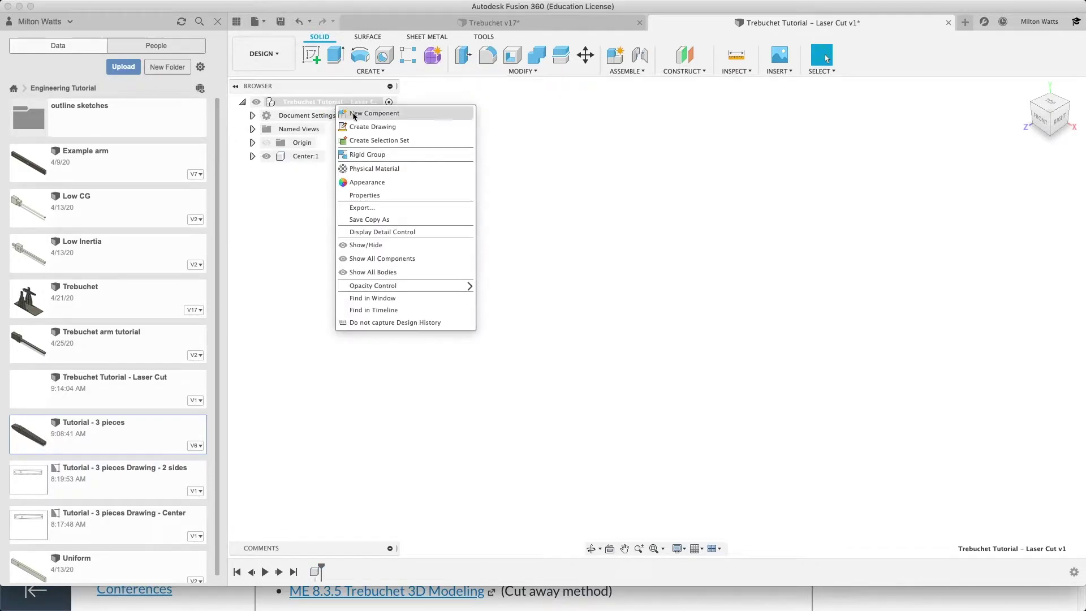
{"action": "left_click", "coordinate": [354, 114]}
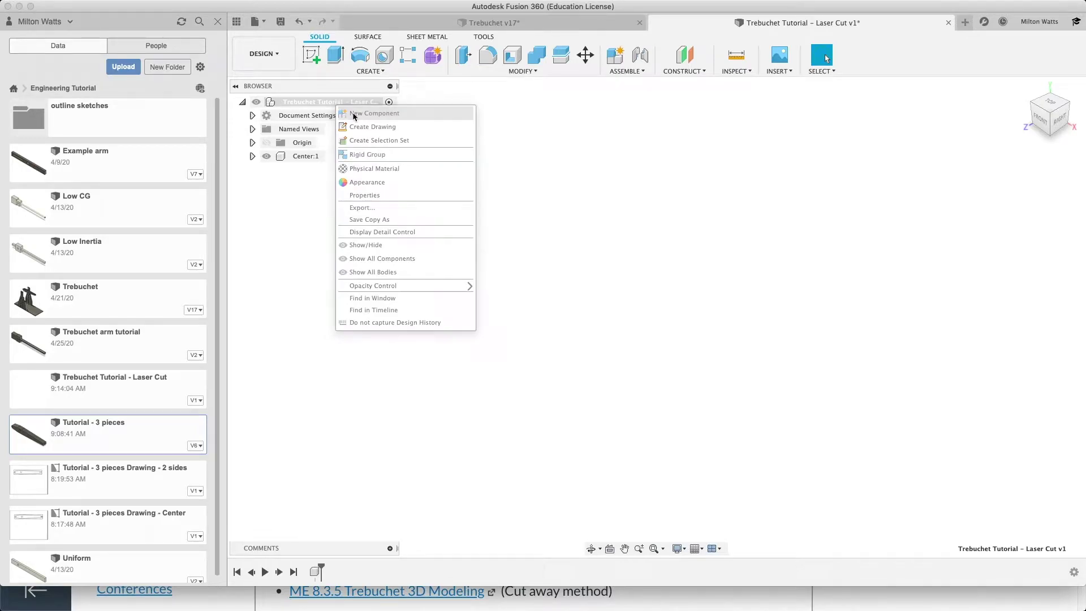
{"action": "left_click", "coordinate": [314, 170]}
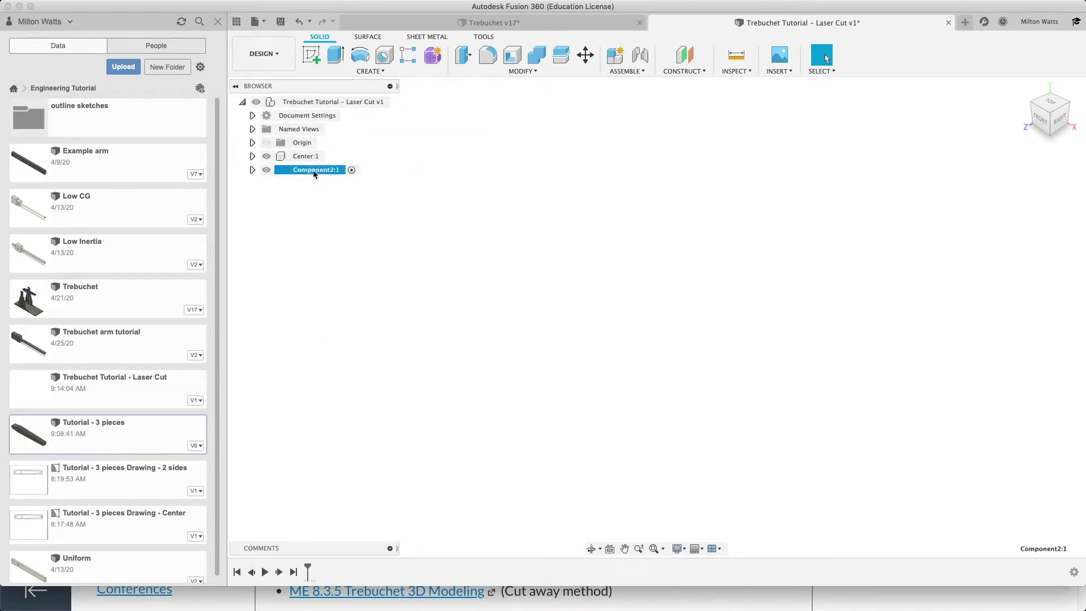
{"action": "left_click", "coordinate": [315, 172]}
{"action": "type", "text": "Side"}
{"action": "key", "text": "Return"}
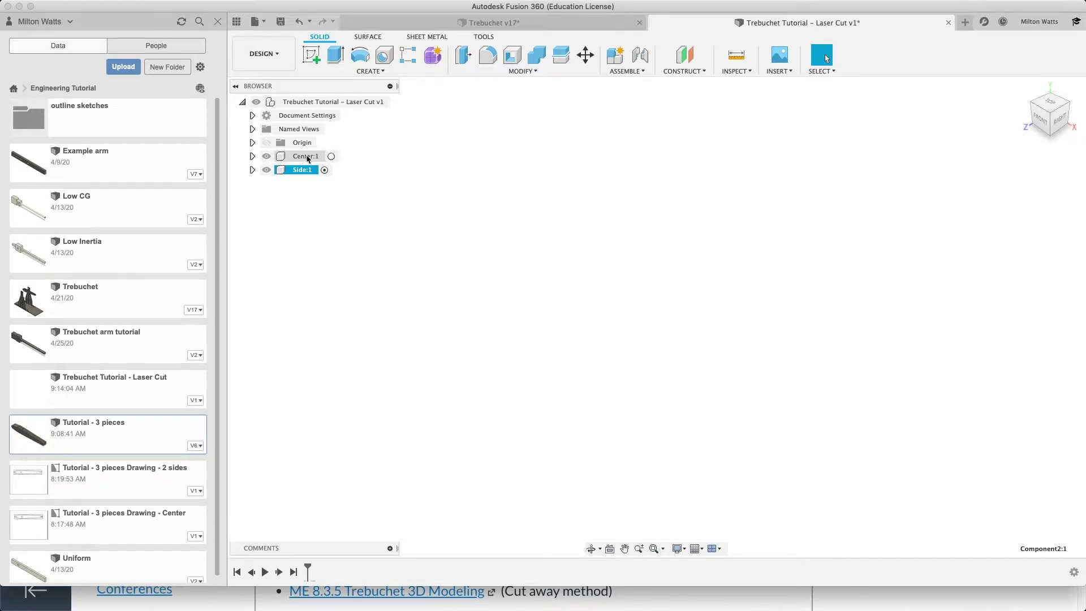
- Activate the Center component and start a new sketch on the front XY plane
{"action": "left_click", "coordinate": [332, 157]}
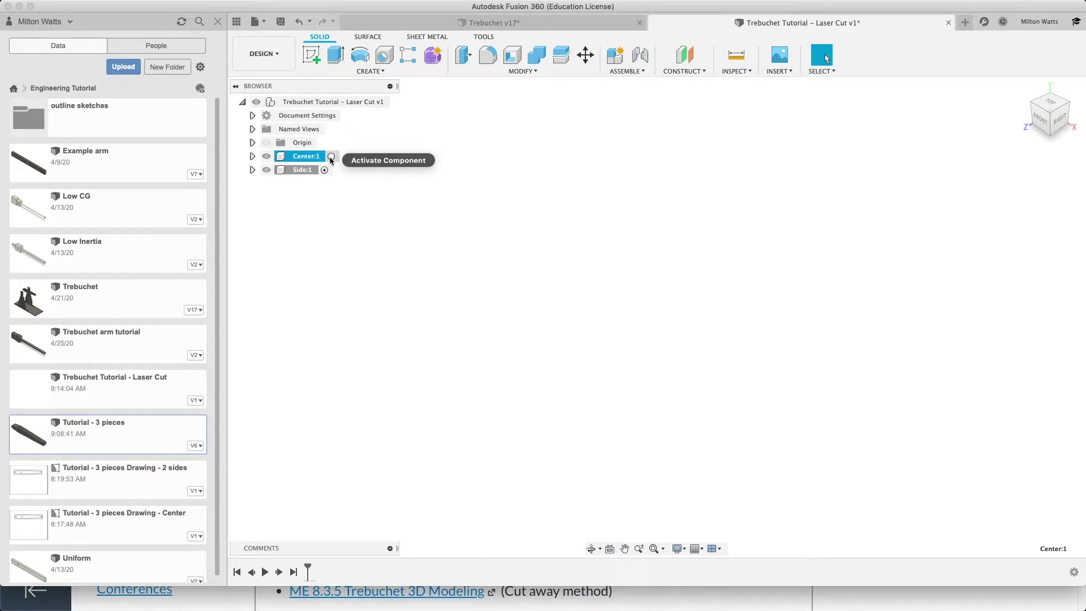
{"action": "left_click", "coordinate": [330, 156]}
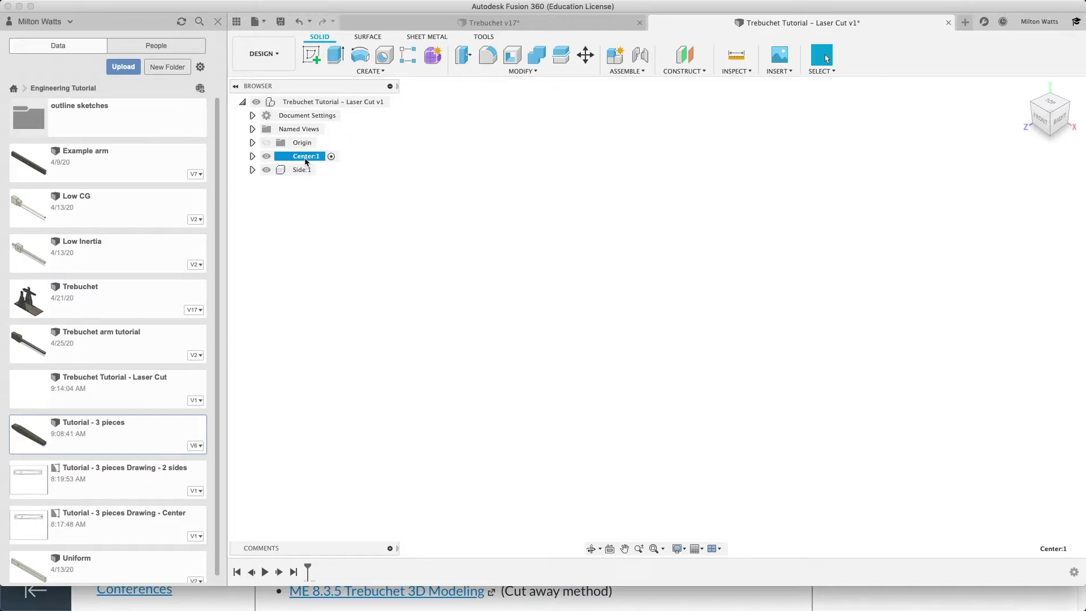
{"action": "left_click", "coordinate": [314, 54]}
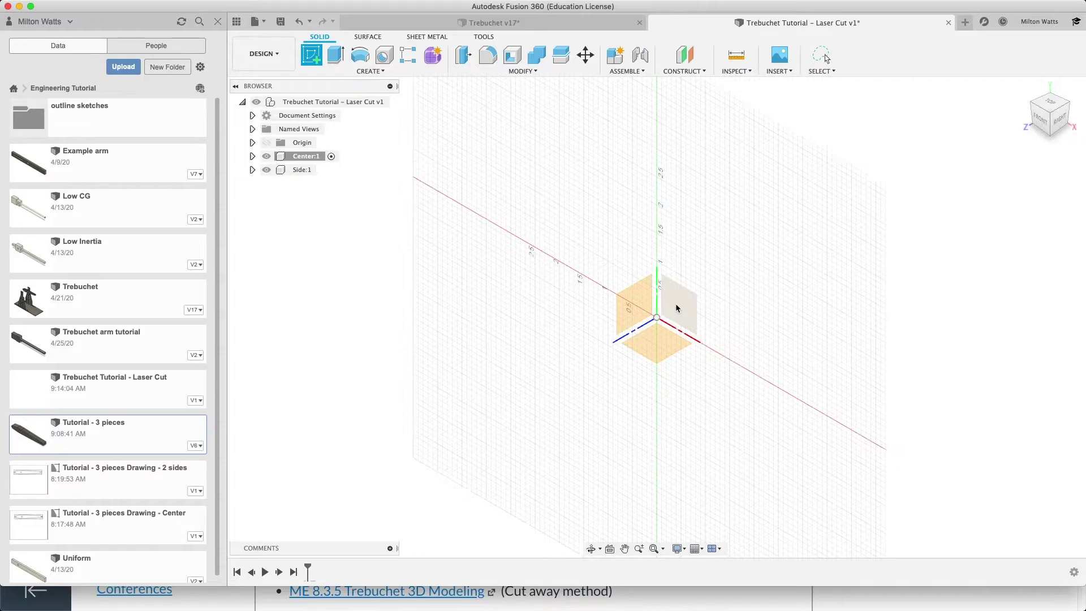
{"action": "left_click", "coordinate": [676, 307]}
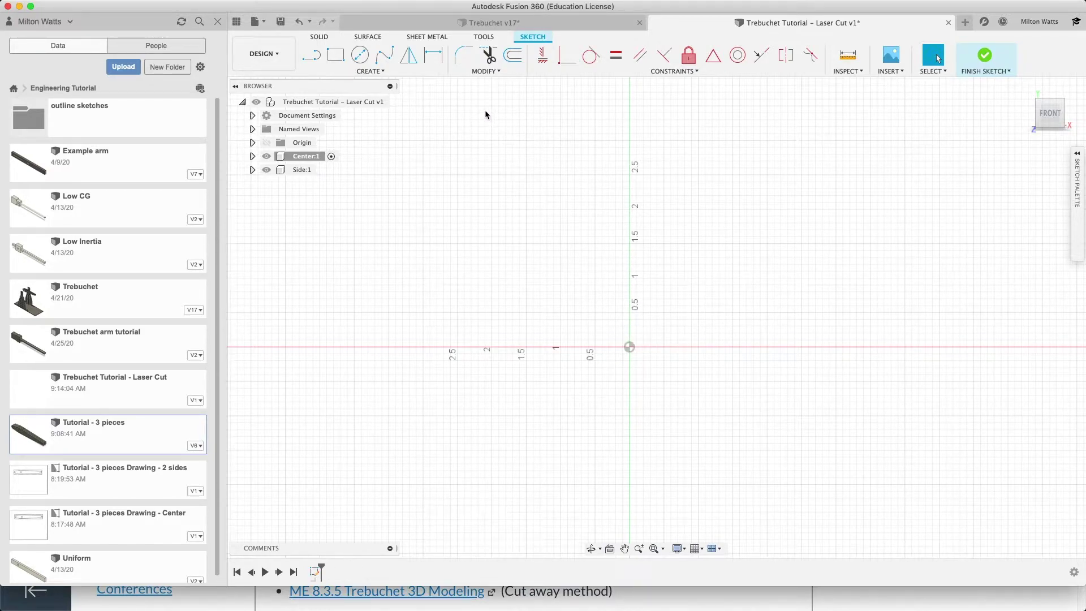
- Sketch a six-sided circumscribed polygon centered on the origin, about 0.565 in from center to flat, with horizontal upper and lower edges
{"action": "left_click", "coordinate": [378, 73]}
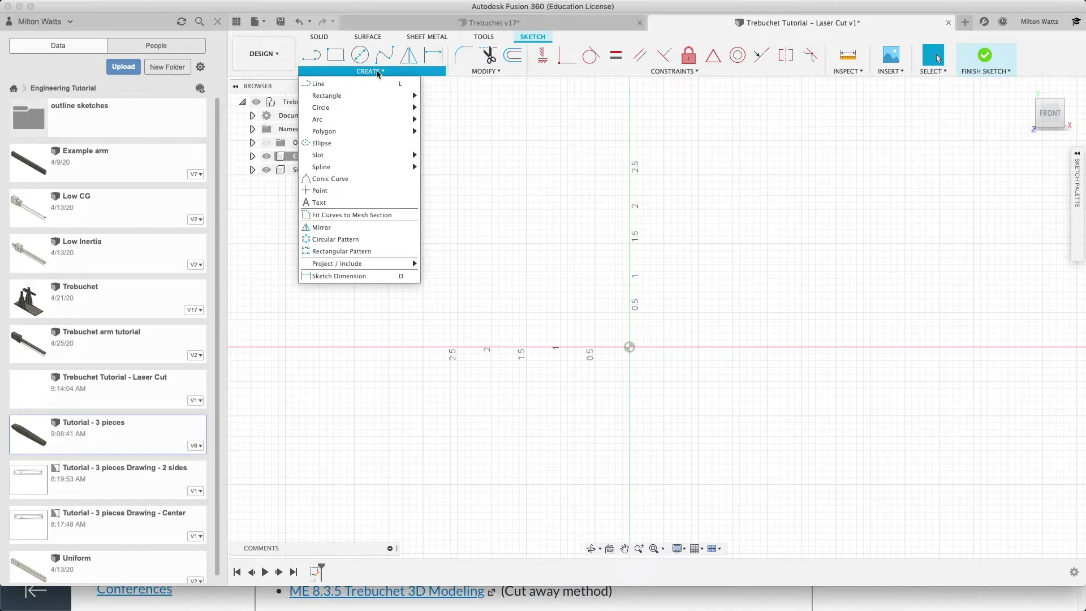
{"action": "mouse_move", "coordinate": [378, 131]}
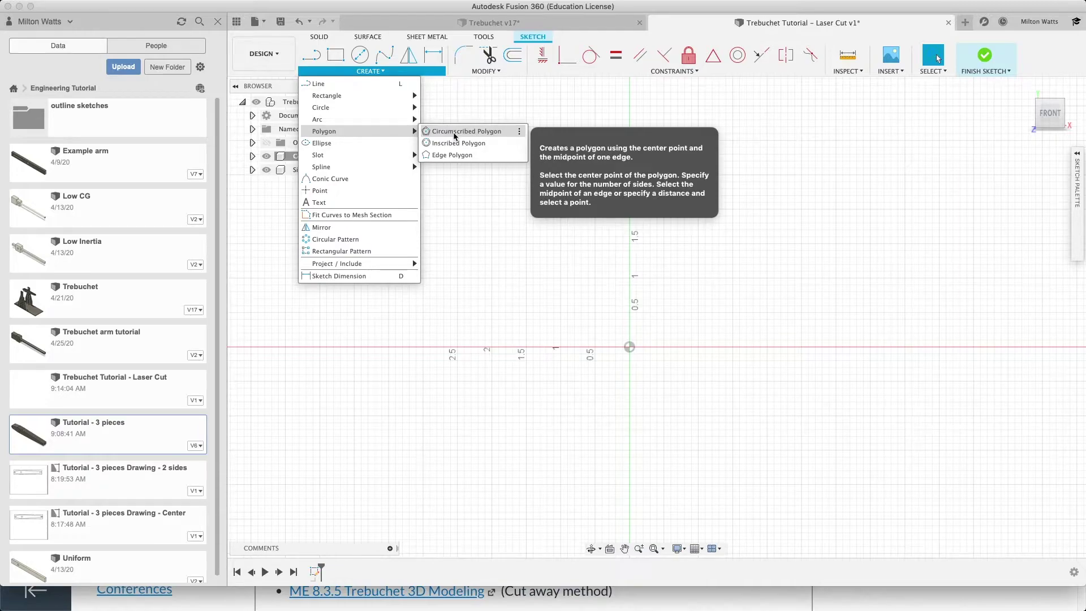
{"action": "left_click", "coordinate": [454, 134]}
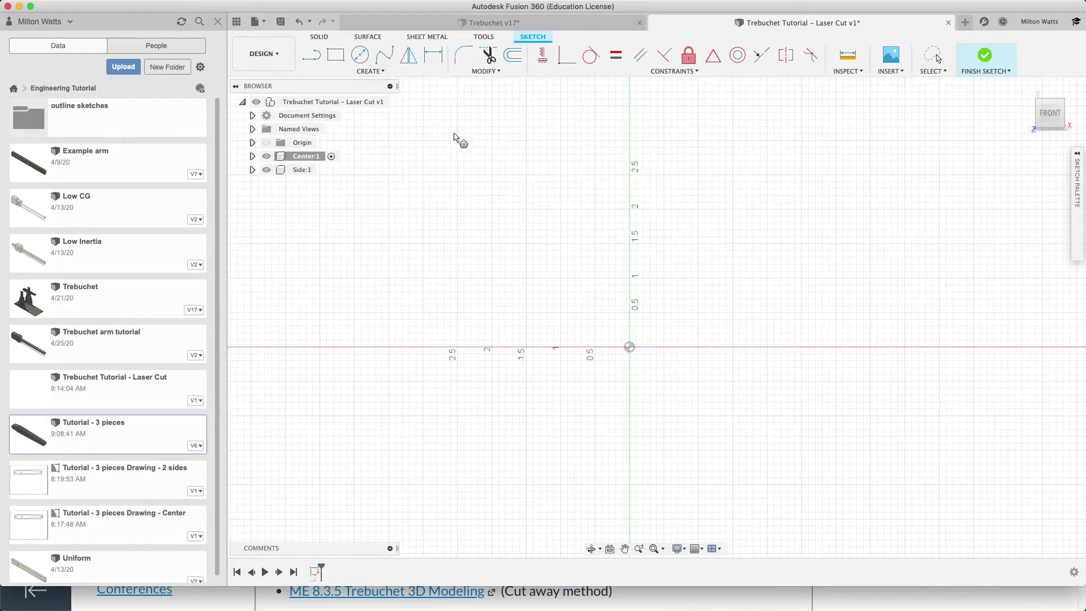
{"action": "left_click", "coordinate": [629, 347]}
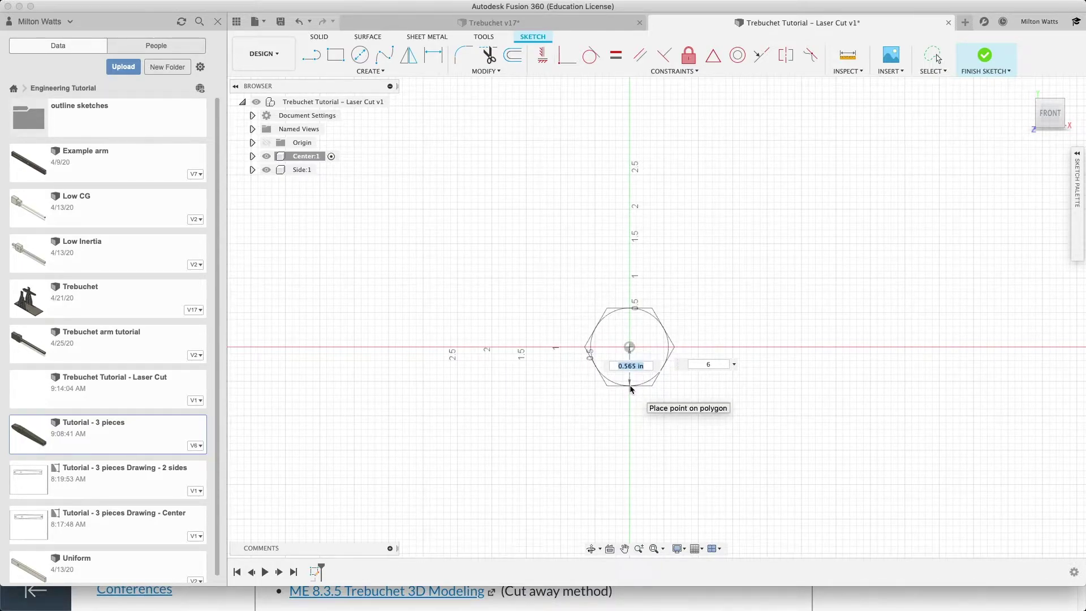
{"action": "left_click", "coordinate": [631, 388]}
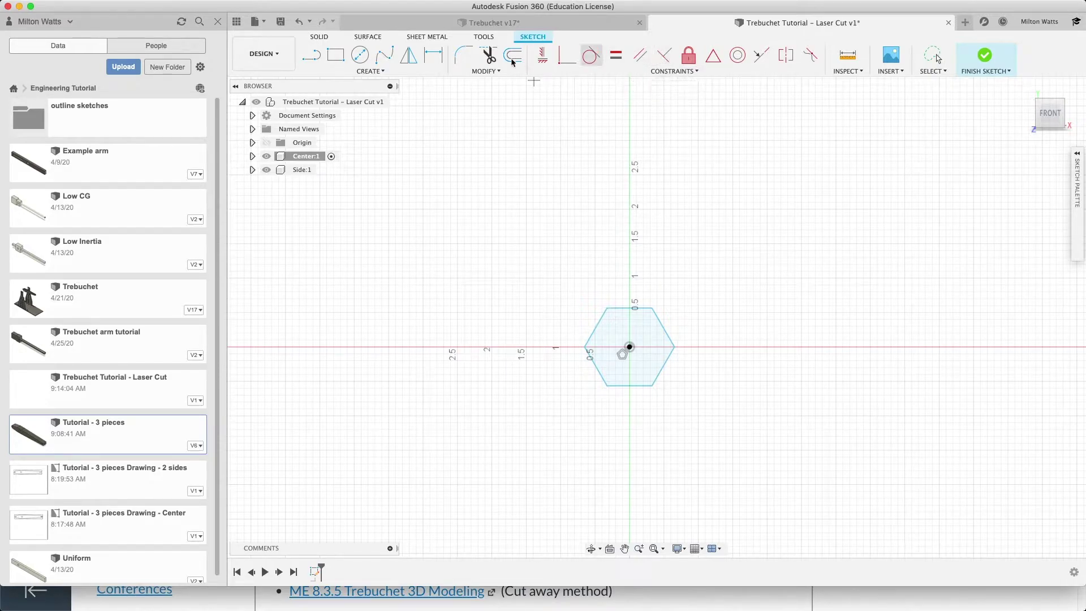
- Dimension the hexagon's distance between its upper and lower flats and set it to 0.273 in
{"action": "left_click", "coordinate": [425, 58]}
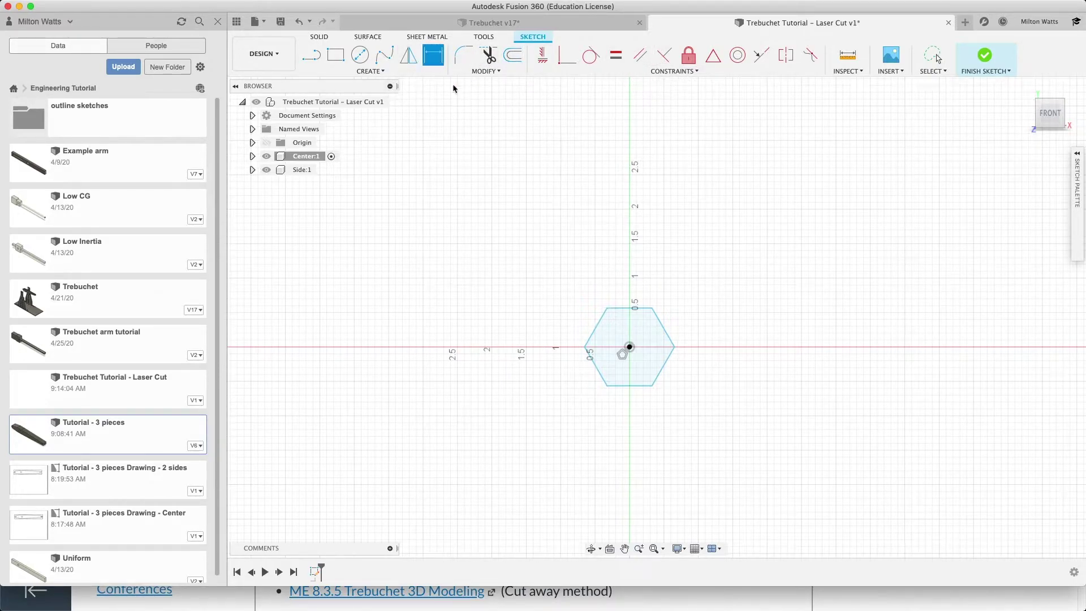
{"action": "left_click", "coordinate": [632, 385]}
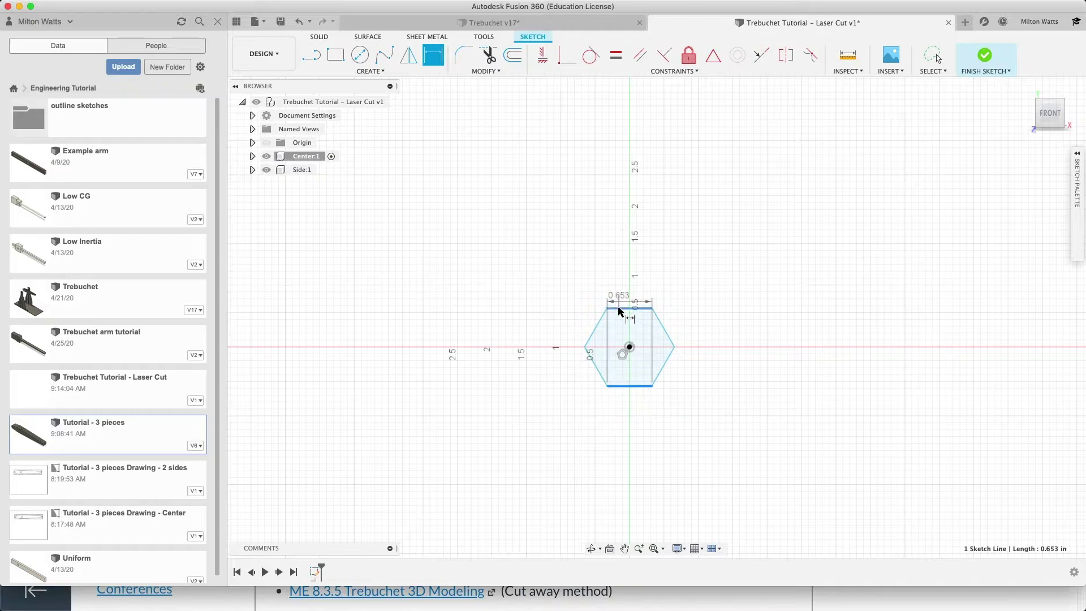
{"action": "left_click", "coordinate": [629, 309]}
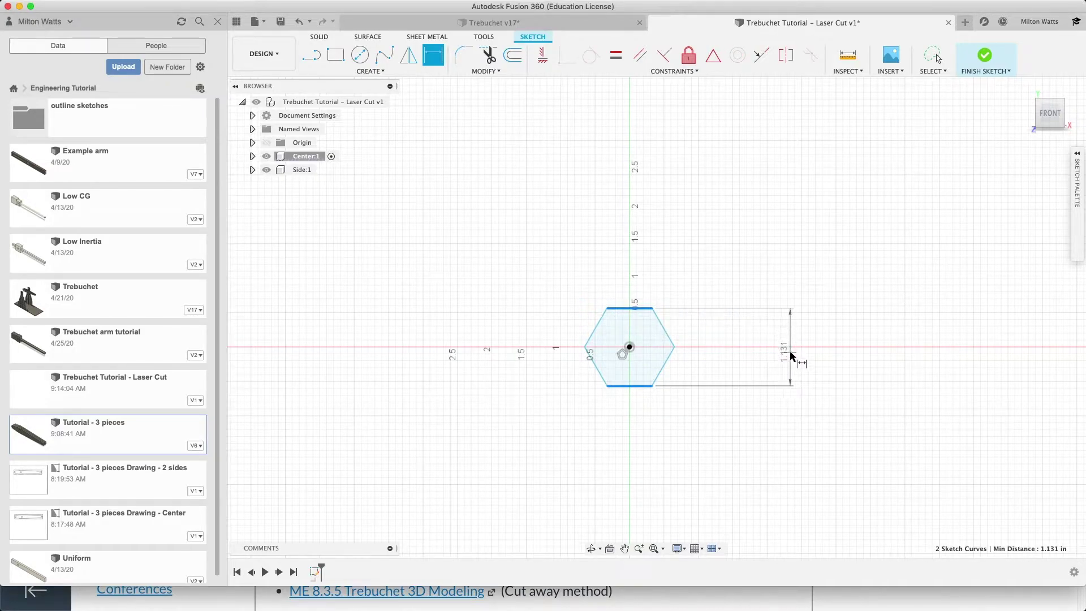
{"action": "left_click", "coordinate": [789, 351]}
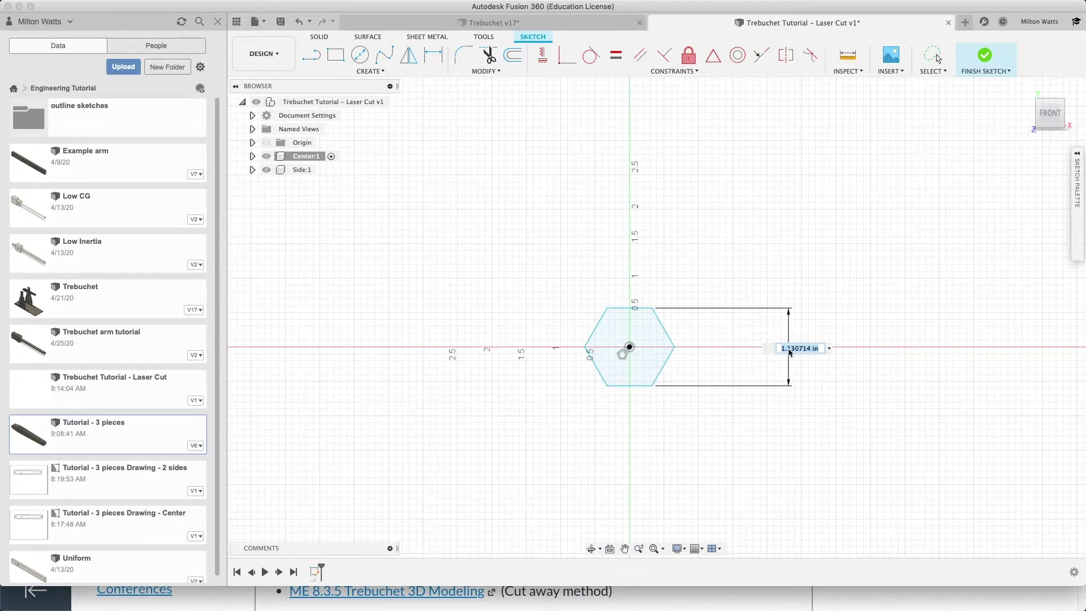
{"action": "key", "text": "BackSpace"}
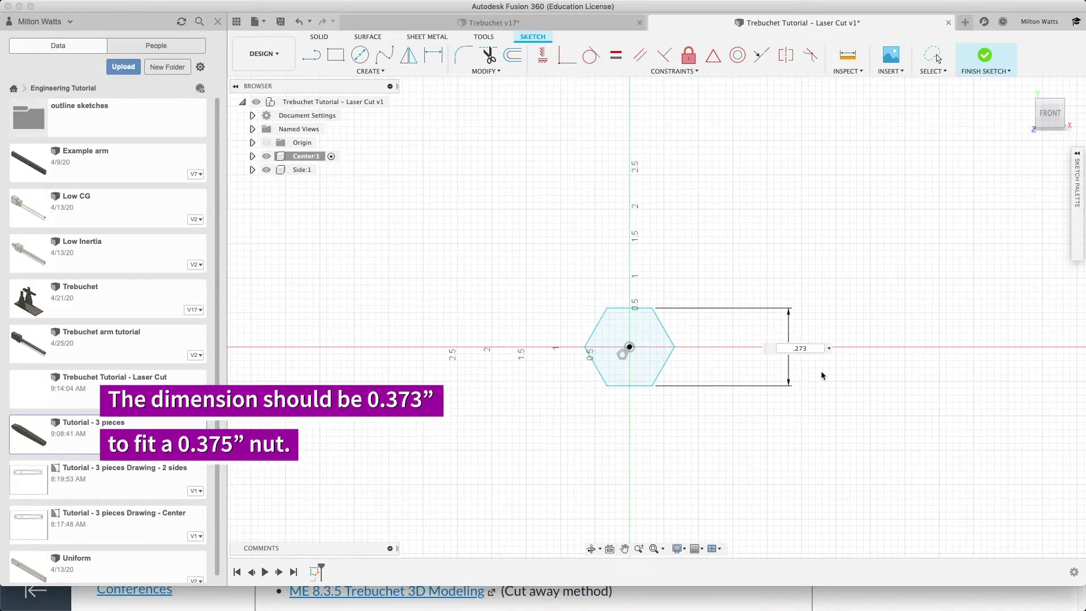
{"action": "key", "text": "Return"}
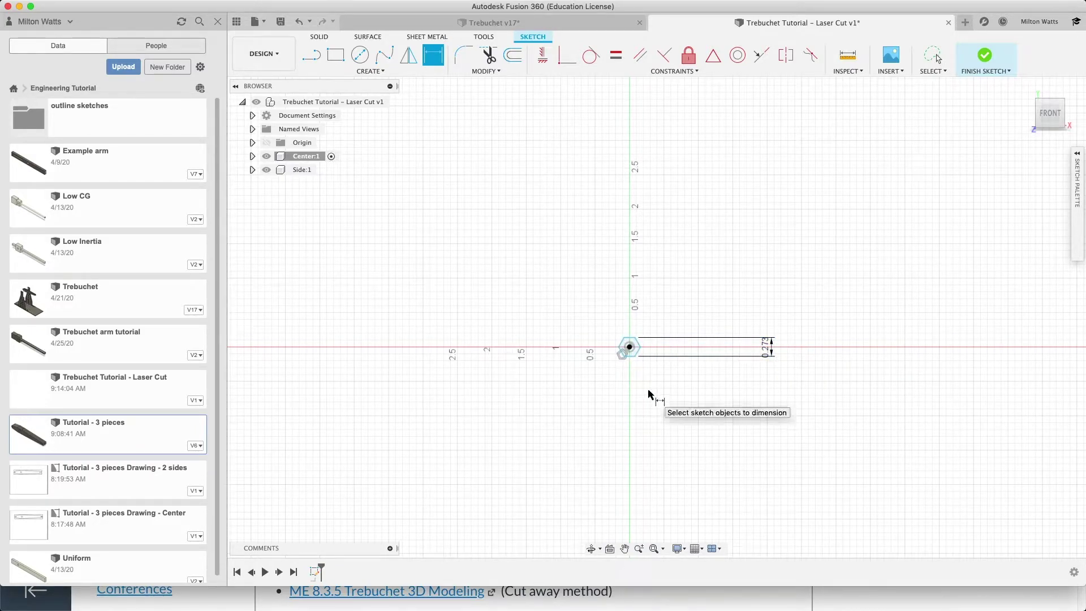
- Apply a horizontal constraint to the hexagon's lower edge
{"action": "scroll", "coordinate": [638, 380], "scroll_direction": "up", "scroll_amount": 5}
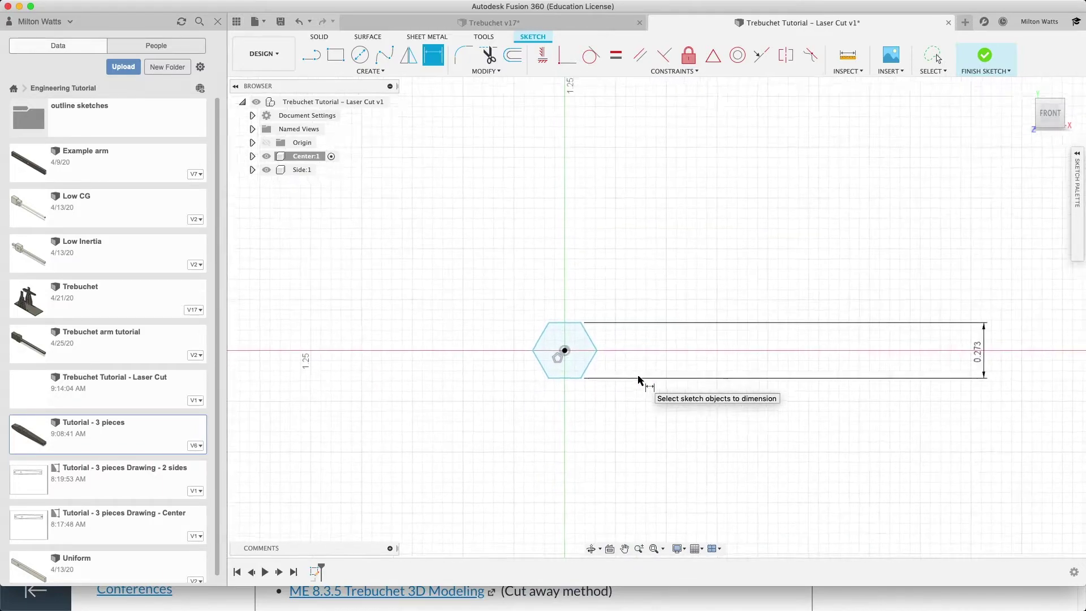
{"action": "scroll", "coordinate": [637, 380], "scroll_direction": "up", "scroll_amount": 3}
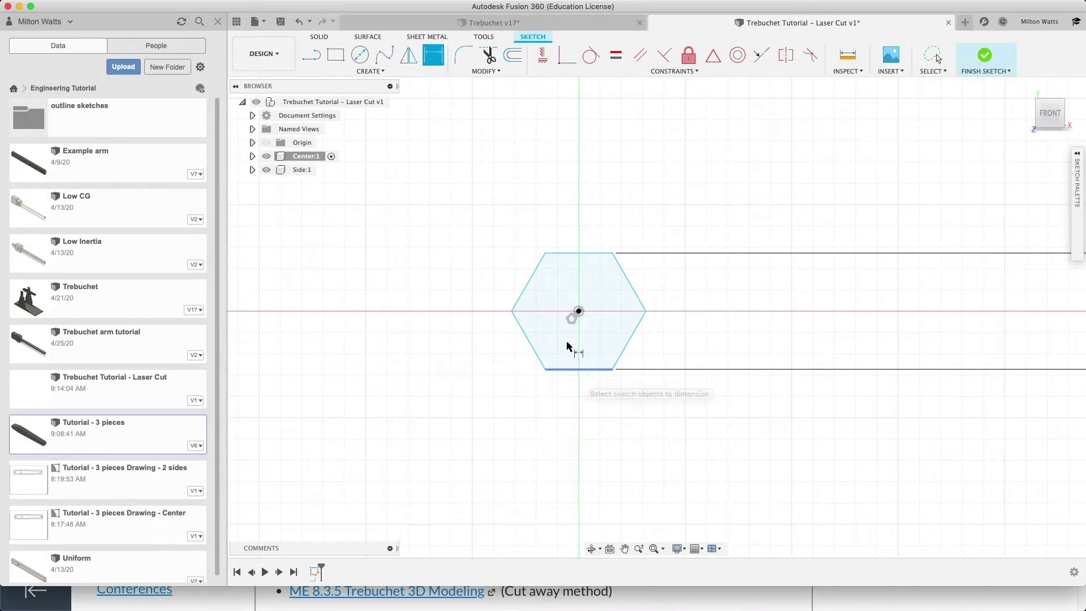
{"action": "left_click", "coordinate": [544, 53]}
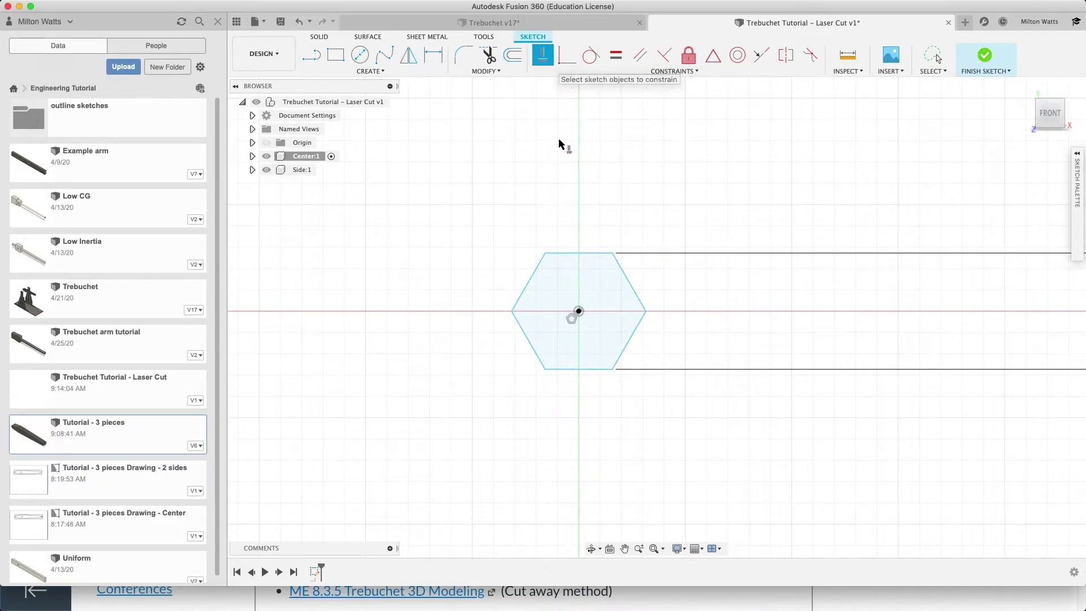
{"action": "left_click", "coordinate": [580, 370]}
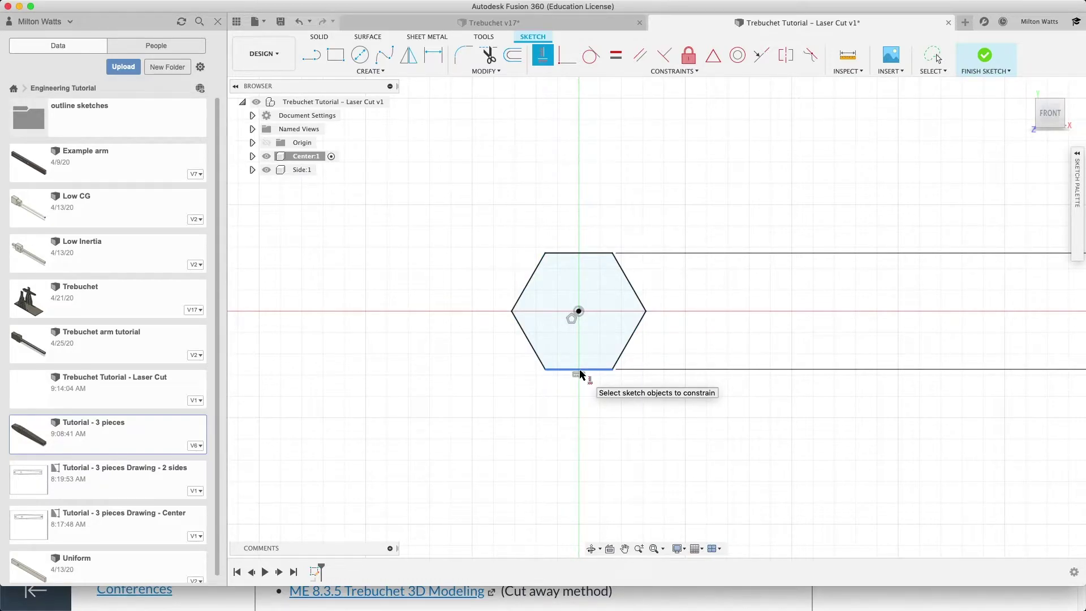
{"action": "left_click", "coordinate": [577, 310]}
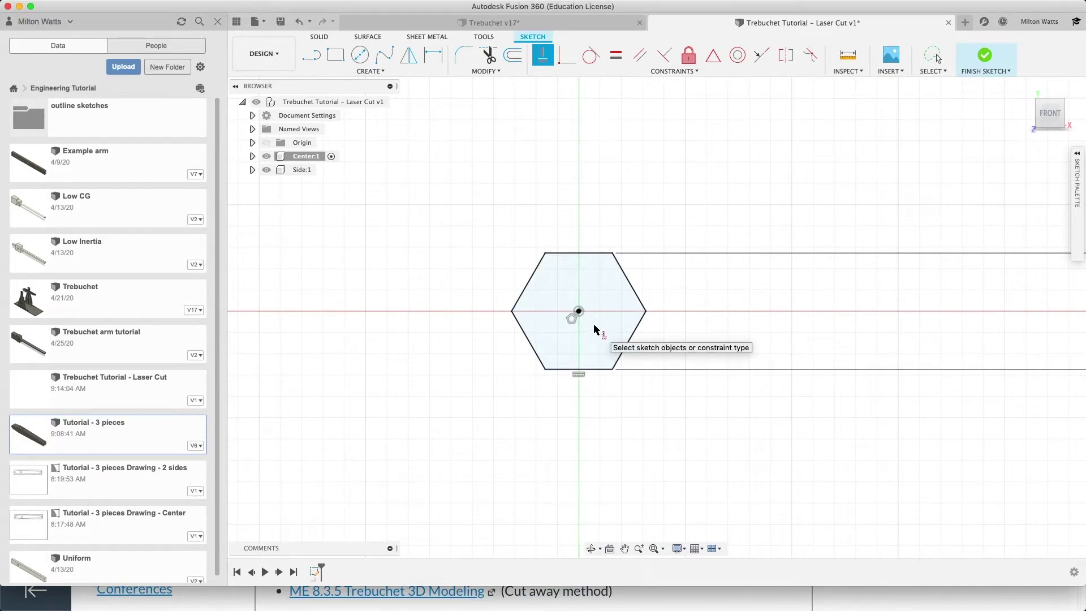
- Sketch a center rectangle on the origin around the hexagon, 1 in wide and 1 in high
{"action": "scroll", "coordinate": [594, 325], "scroll_direction": "up", "scroll_amount": 3}
{"action": "scroll", "coordinate": [593, 325], "scroll_direction": "down", "scroll_amount": 5}
{"action": "scroll", "coordinate": [590, 325], "scroll_direction": "down", "scroll_amount": 2}
{"action": "scroll", "coordinate": [588, 325], "scroll_direction": "up", "scroll_amount": 2}
{"action": "scroll", "coordinate": [582, 325], "scroll_direction": "down", "scroll_amount": 2}
{"action": "scroll", "coordinate": [582, 324], "scroll_direction": "down", "scroll_amount": 2}
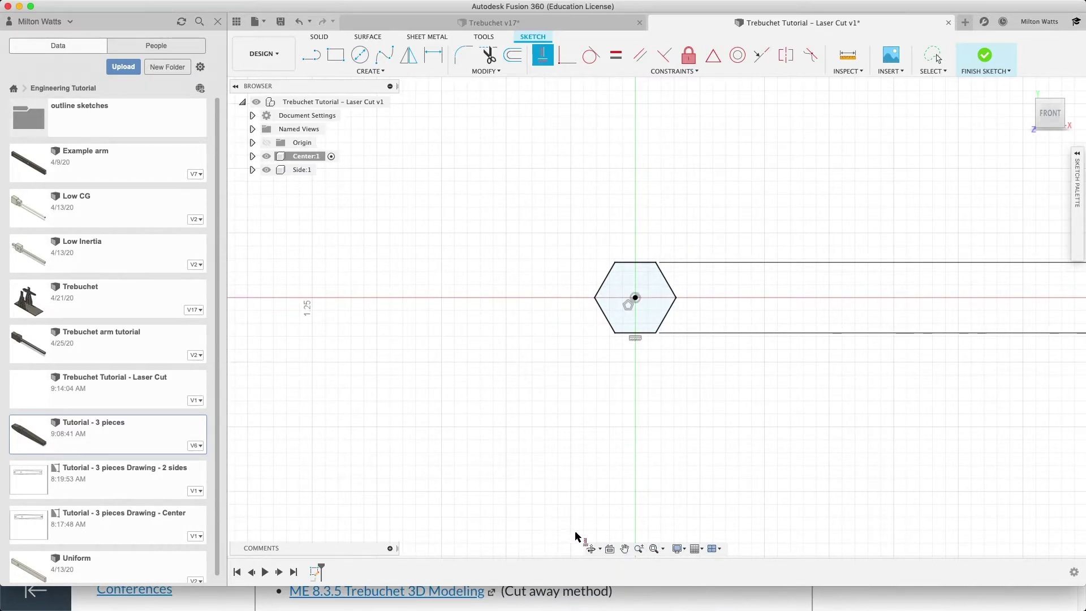
{"action": "left_click", "coordinate": [335, 55]}
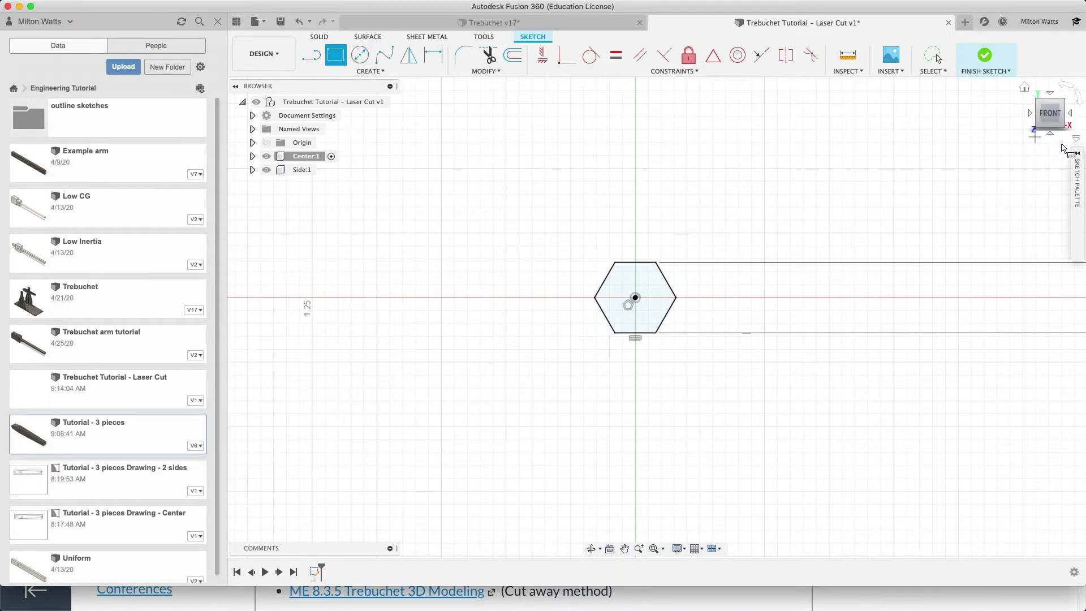
{"action": "left_click", "coordinate": [1076, 154]}
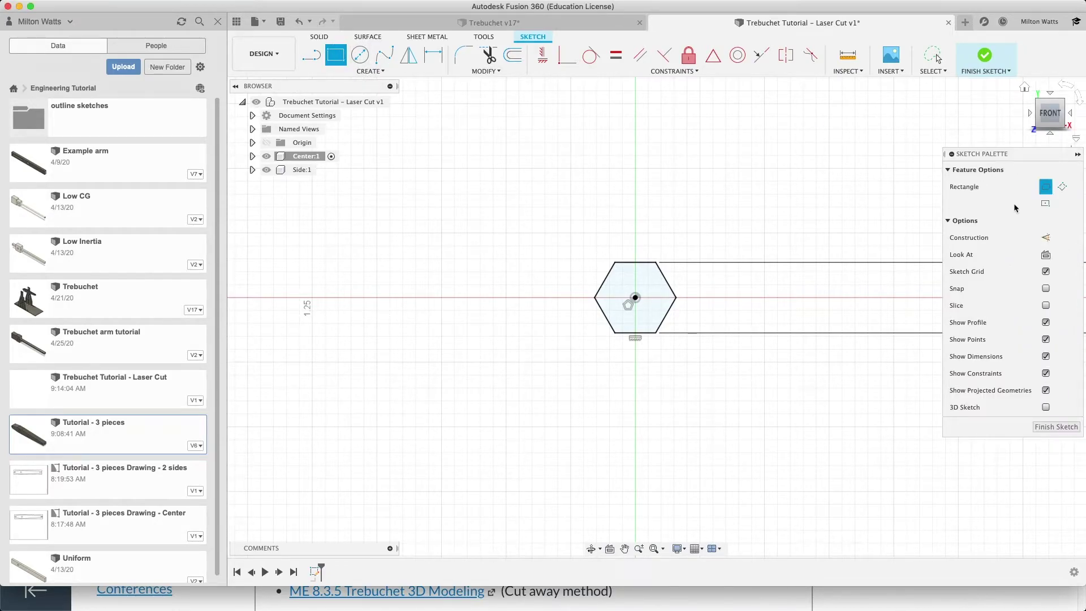
{"action": "left_click", "coordinate": [1045, 204]}
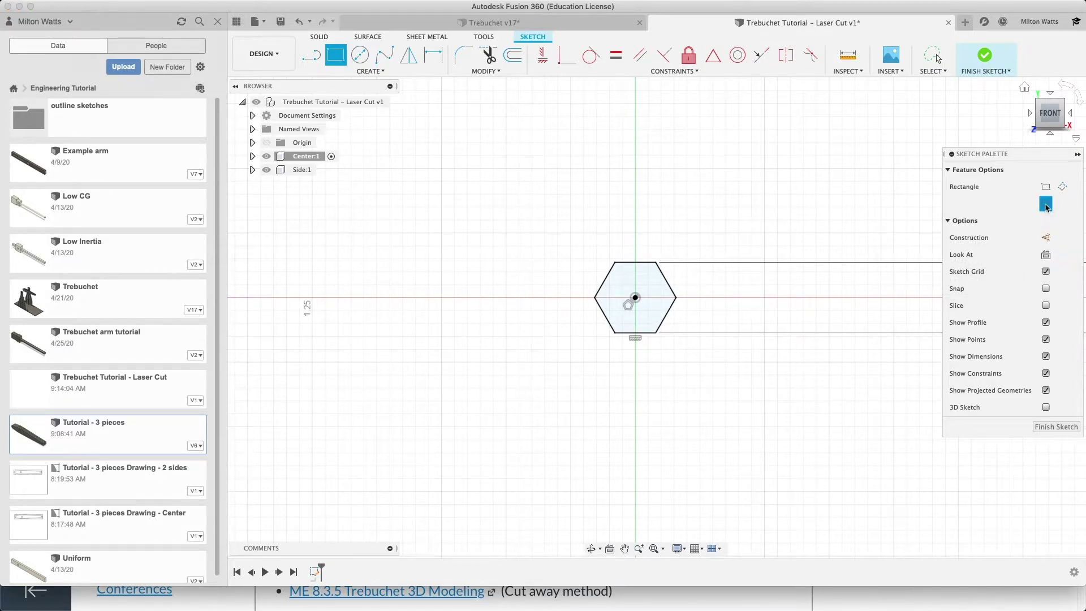
{"action": "left_click", "coordinate": [635, 298]}
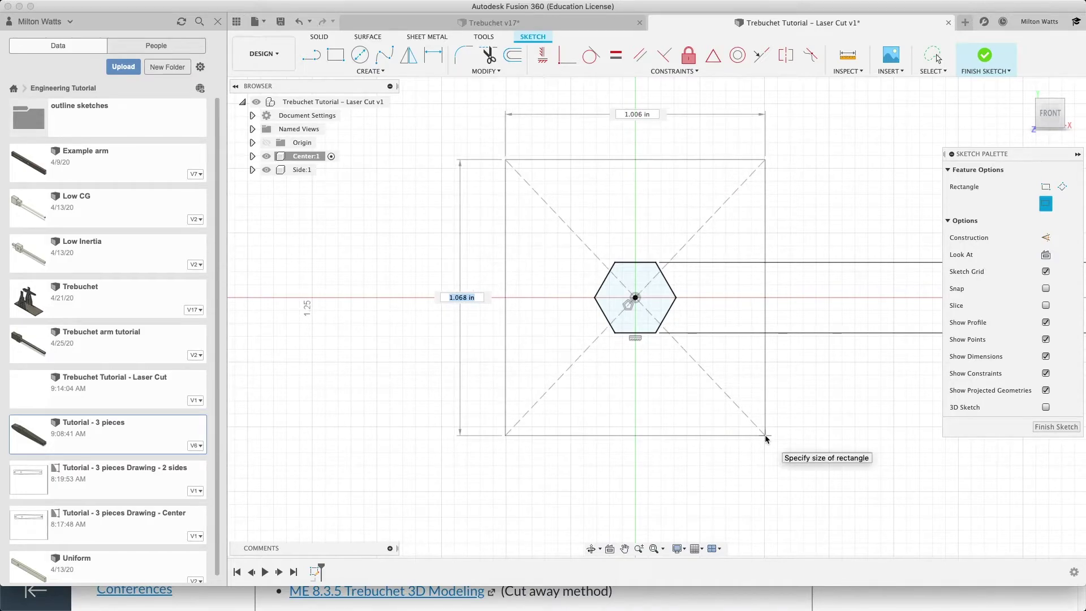
{"action": "type", "text": "1"}
{"action": "key", "text": "Tab"}
{"action": "key", "text": "Tab"}
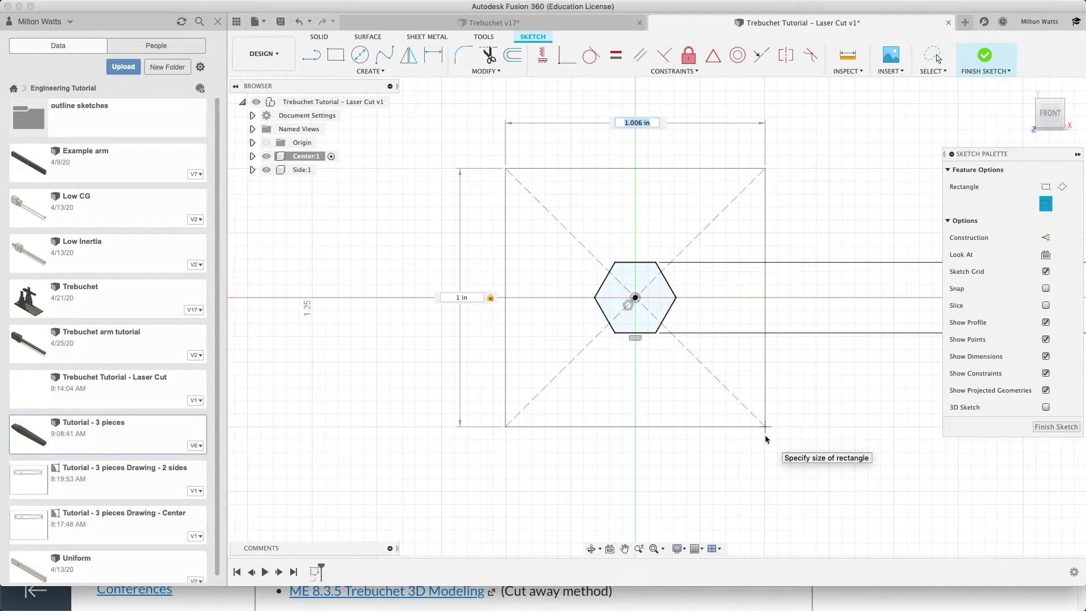
{"action": "type", "text": "1"}
{"action": "key", "text": "Tab"}
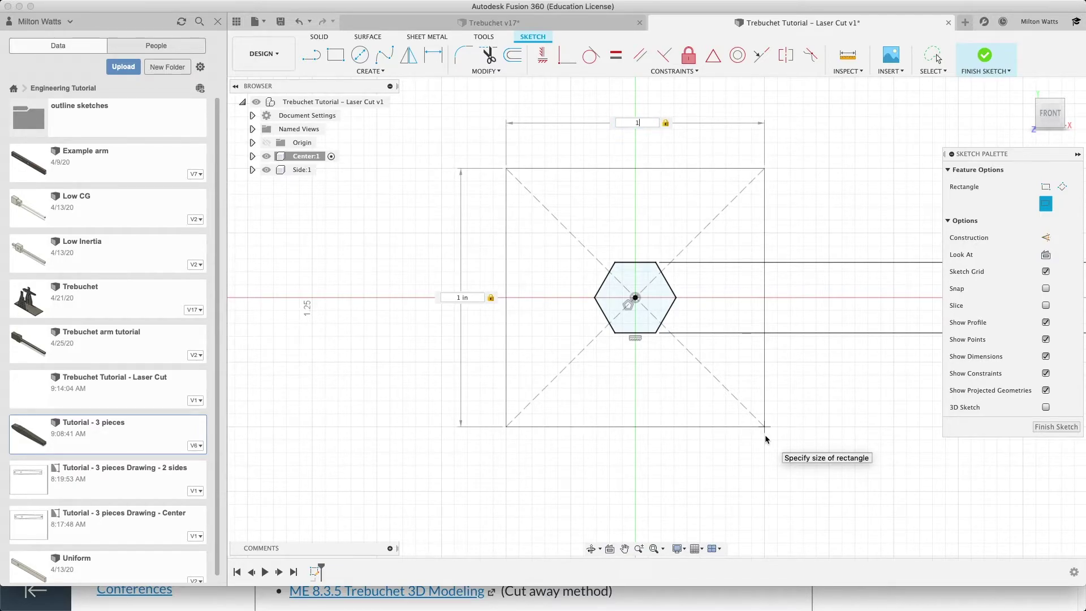
{"action": "key", "text": "Return"}
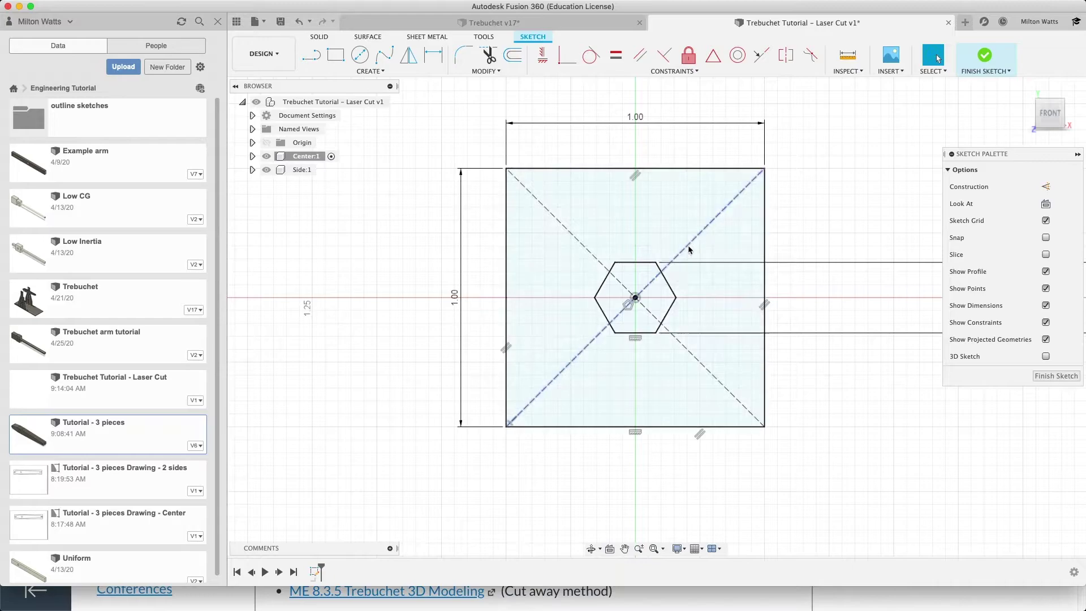
- Sketch a long horizontal construction line through the origin, extending past both sides of the square and farther on the right
{"action": "scroll", "coordinate": [665, 321], "scroll_direction": "up", "scroll_amount": 4}
{"action": "scroll", "coordinate": [664, 318], "scroll_direction": "down", "scroll_amount": 10}
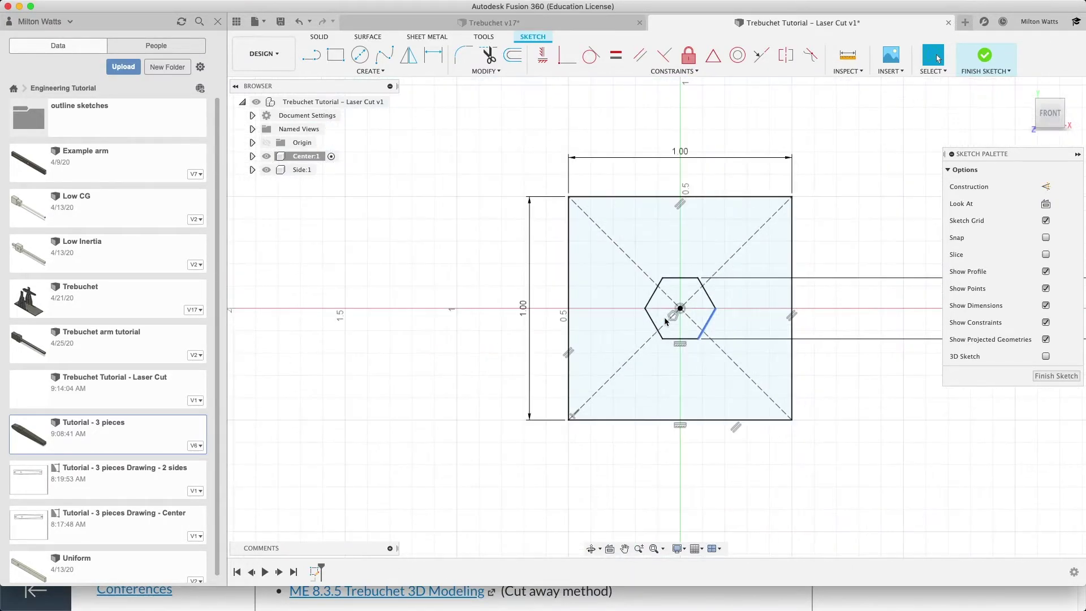
{"action": "scroll", "coordinate": [659, 318], "scroll_direction": "down", "scroll_amount": 4}
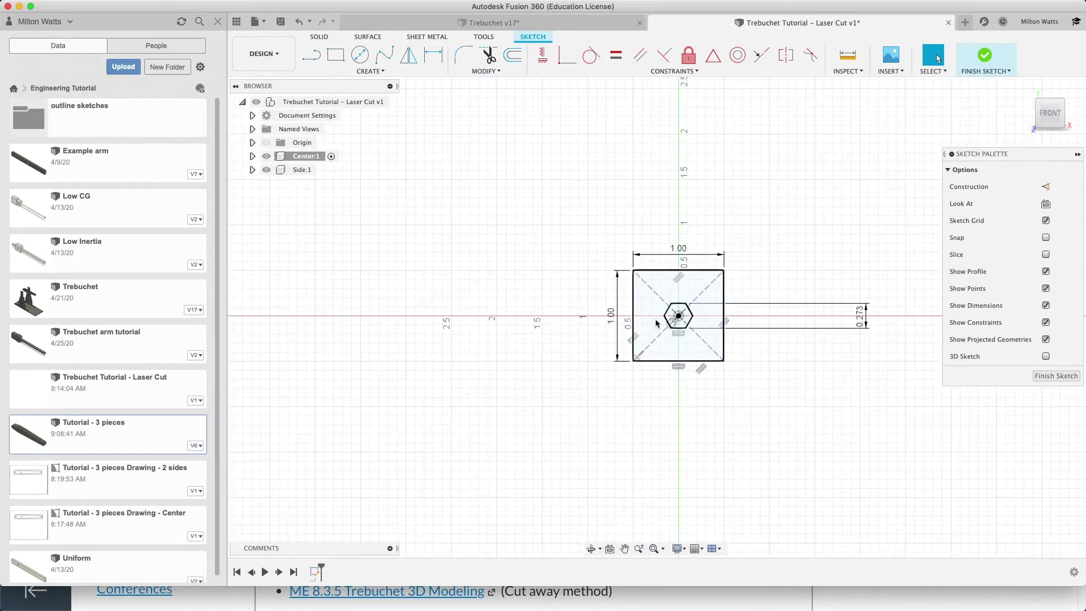
{"action": "scroll", "coordinate": [655, 323], "scroll_direction": "right", "scroll_amount": 3}
{"action": "scroll", "coordinate": [655, 324], "scroll_direction": "left", "scroll_amount": 2}
{"action": "scroll", "coordinate": [655, 323], "scroll_direction": "right", "scroll_amount": 5}
{"action": "scroll", "coordinate": [655, 322], "scroll_direction": "right", "scroll_amount": 2}
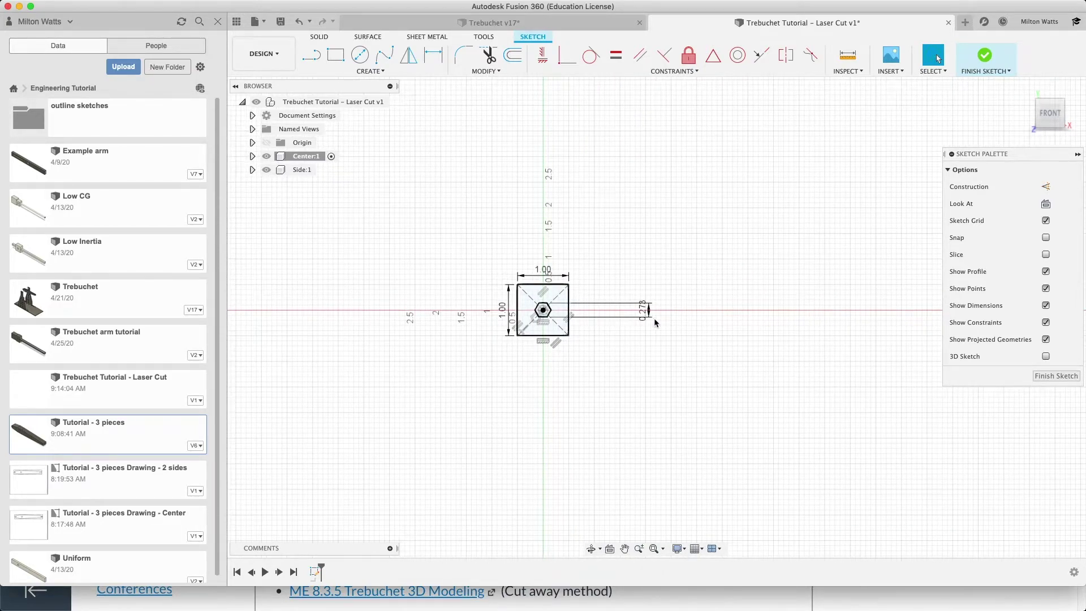
{"action": "left_click", "coordinate": [544, 312]}
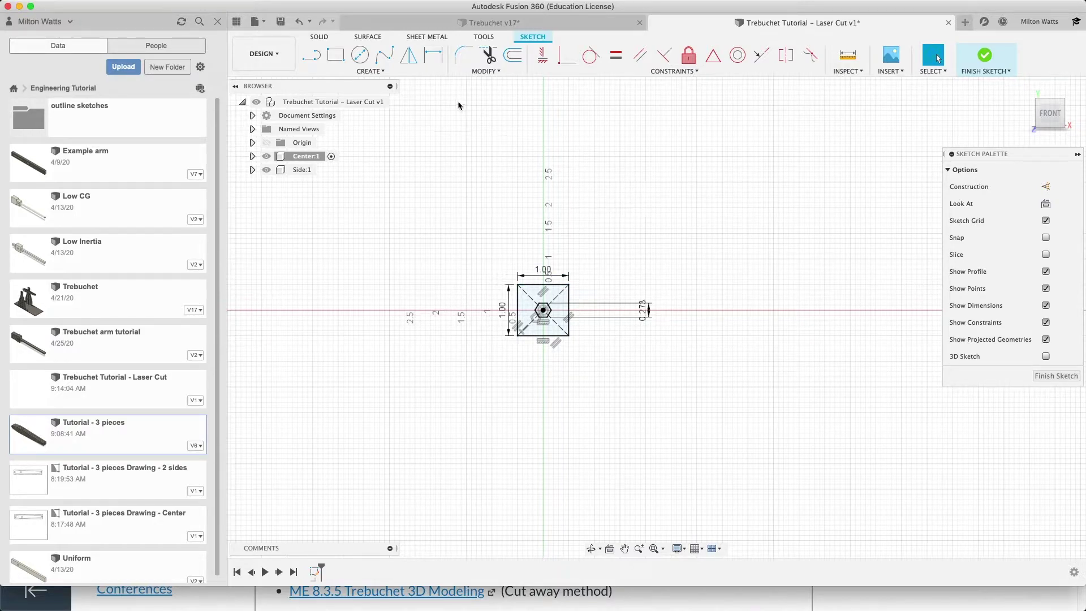
{"action": "left_click", "coordinate": [1044, 189]}
{"action": "left_click_drag", "start_coordinate": [544, 309], "coordinate": [915, 304]}
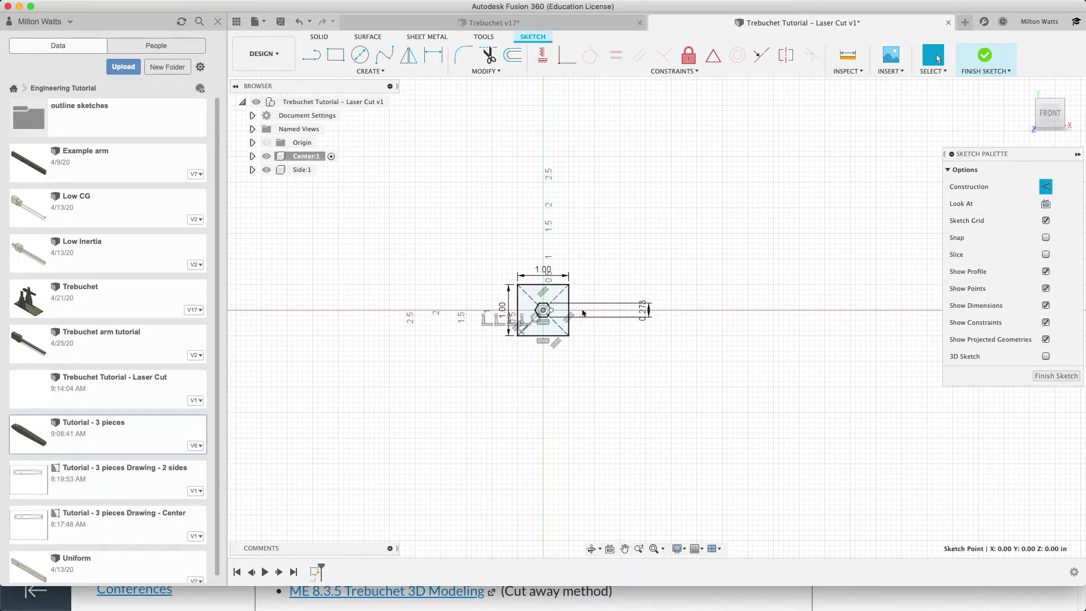
{"action": "left_click", "coordinate": [888, 311]}
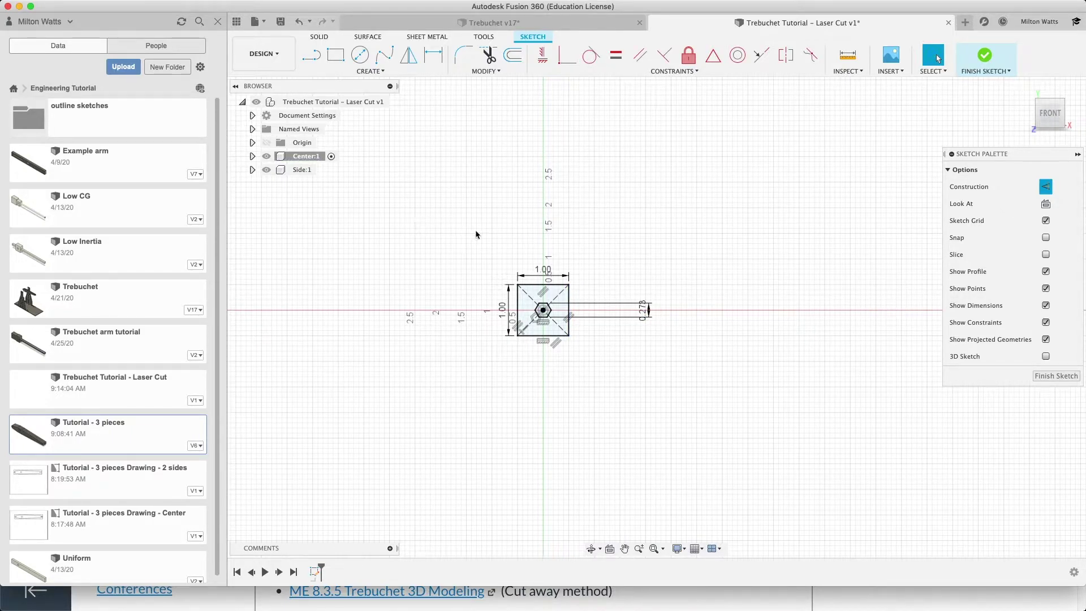
{"action": "left_click", "coordinate": [312, 55]}
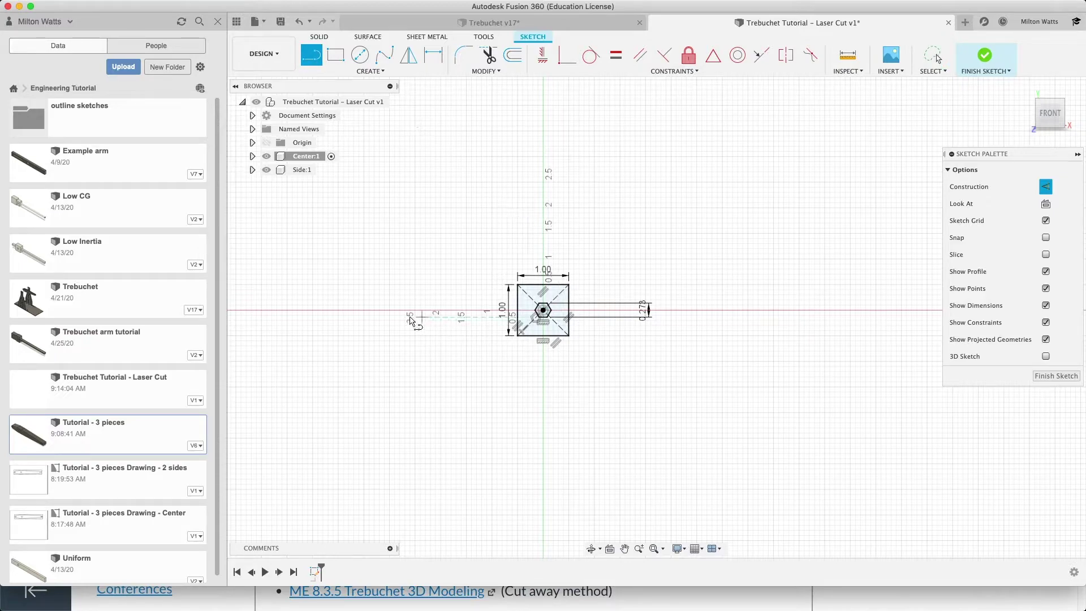
{"action": "left_click", "coordinate": [348, 310]}
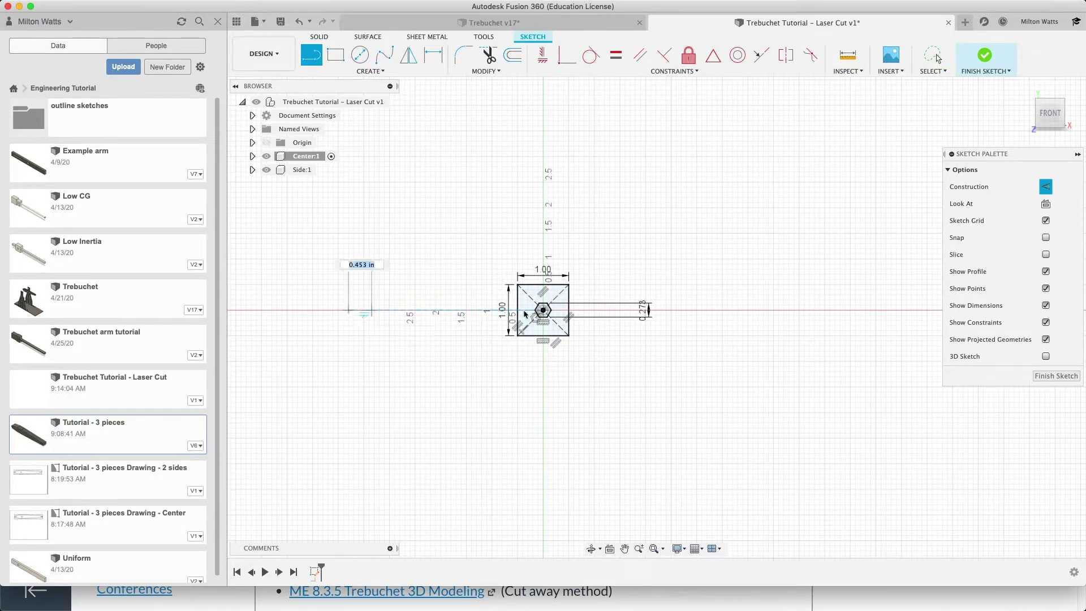
{"action": "left_click", "coordinate": [939, 310]}
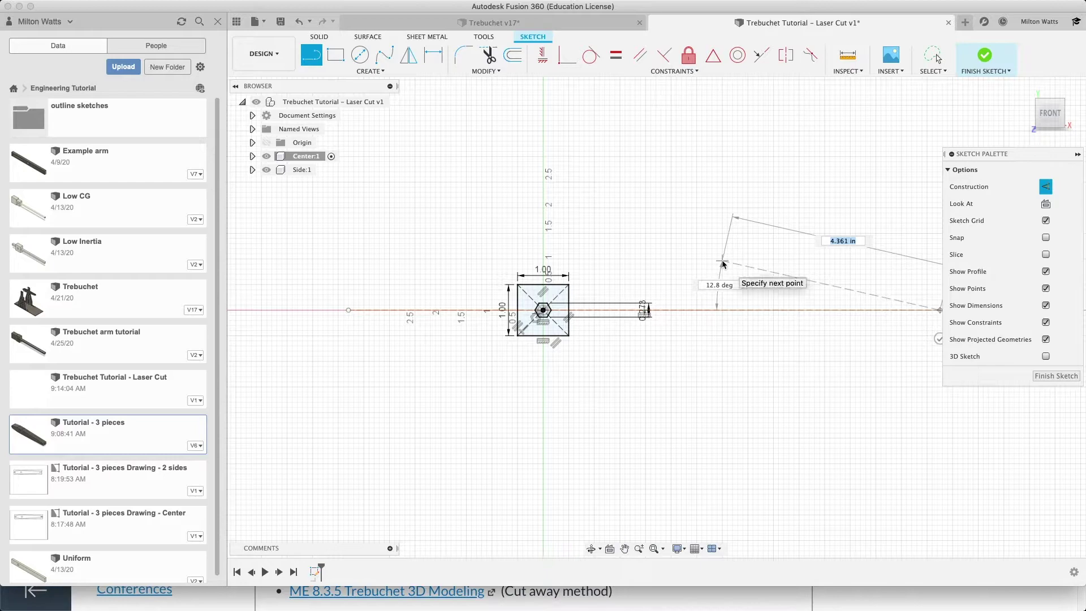
{"action": "key", "text": "Escape"}
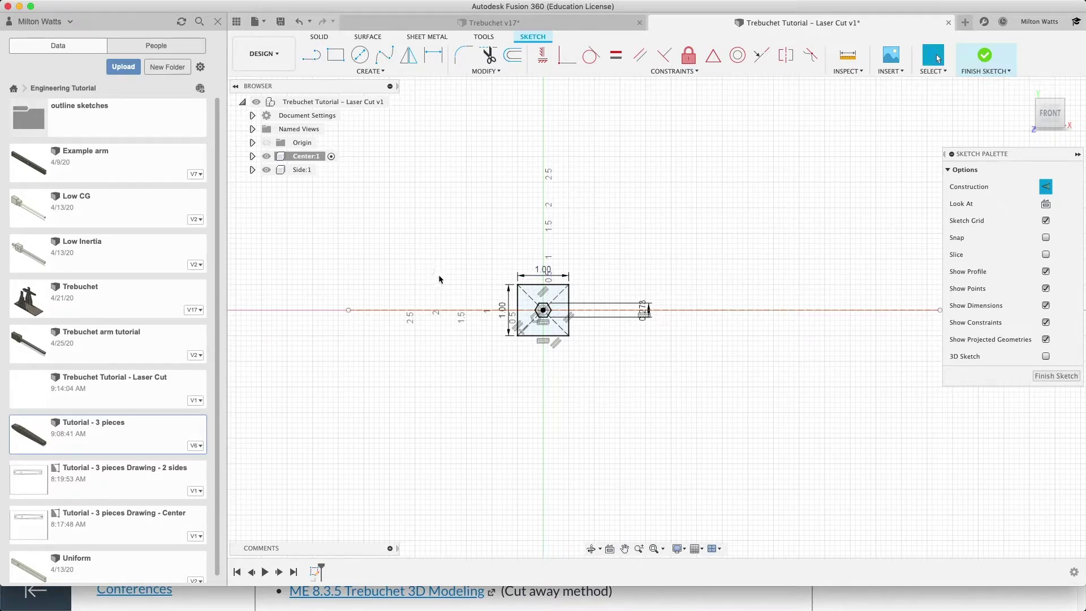
- Sketch two short vertical construction lines crossing the horizontal centerline, one left of the square and one near the centerline's right end
{"action": "left_click", "coordinate": [311, 55]}
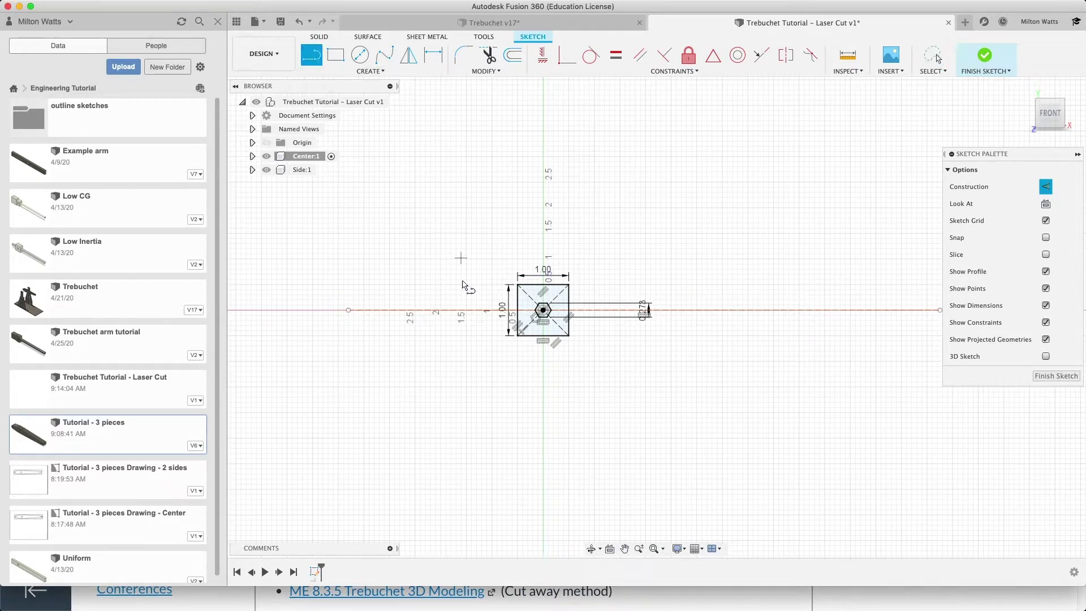
{"action": "left_click", "coordinate": [432, 285]}
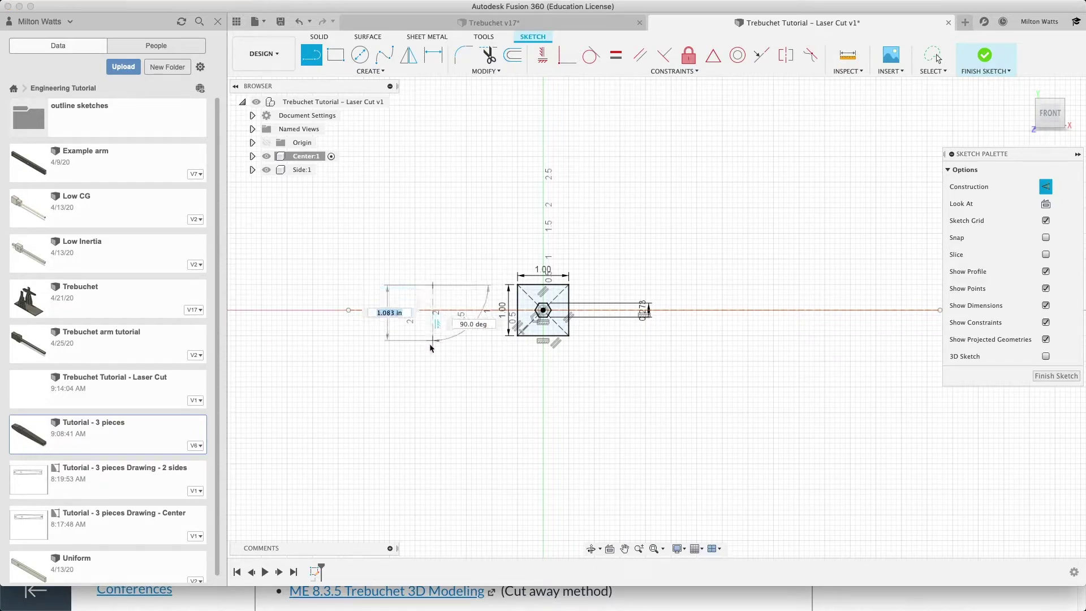
{"action": "left_click", "coordinate": [433, 345]}
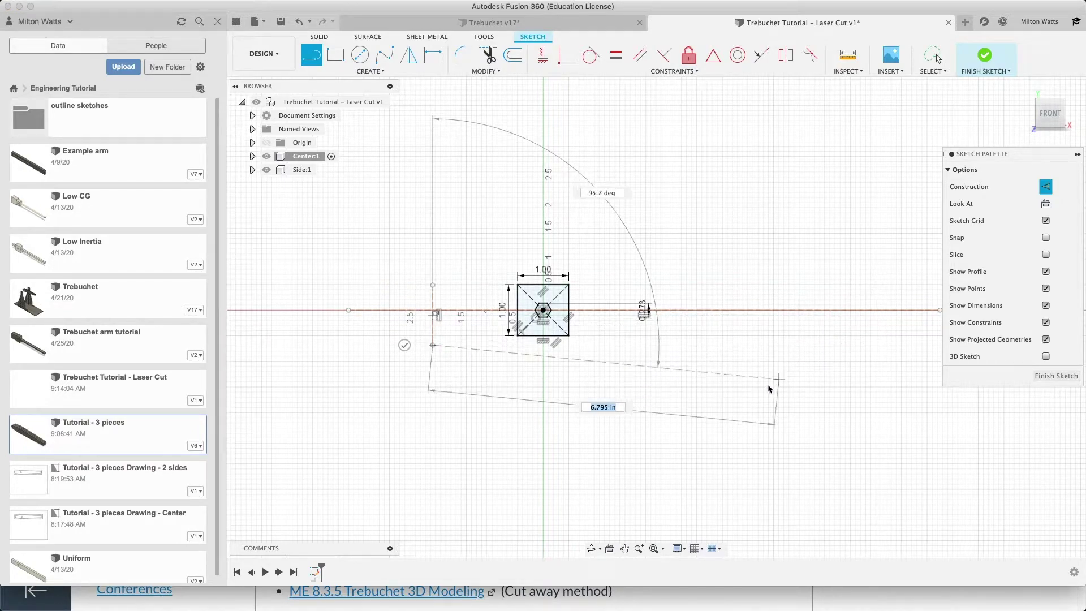
{"action": "key", "text": "Escape"}
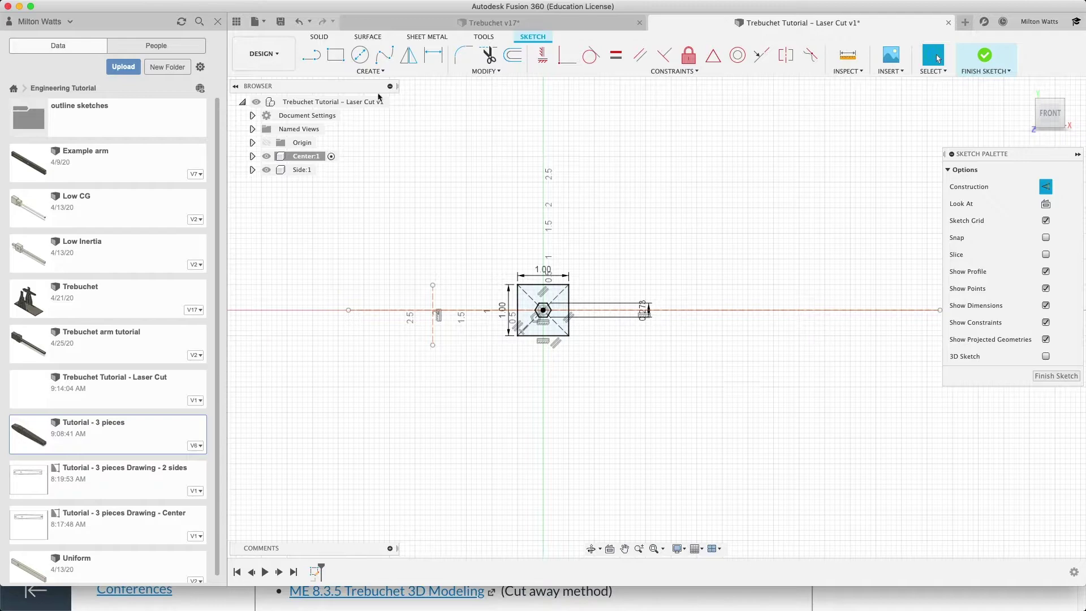
{"action": "left_click", "coordinate": [312, 55]}
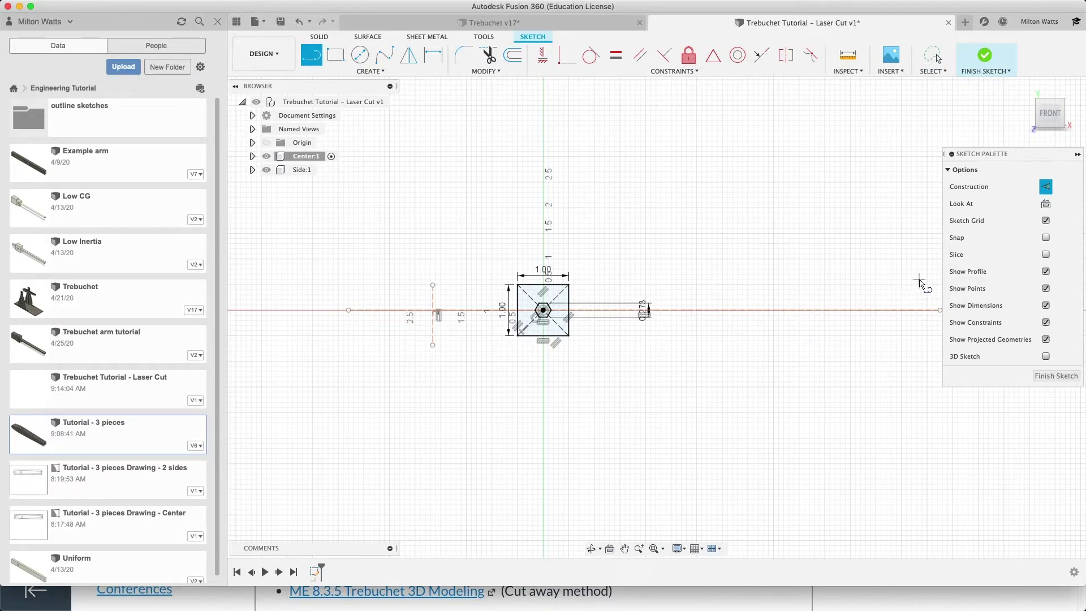
{"action": "left_click", "coordinate": [919, 279]}
{"action": "left_click", "coordinate": [919, 342]}
{"action": "key", "text": "Escape"}
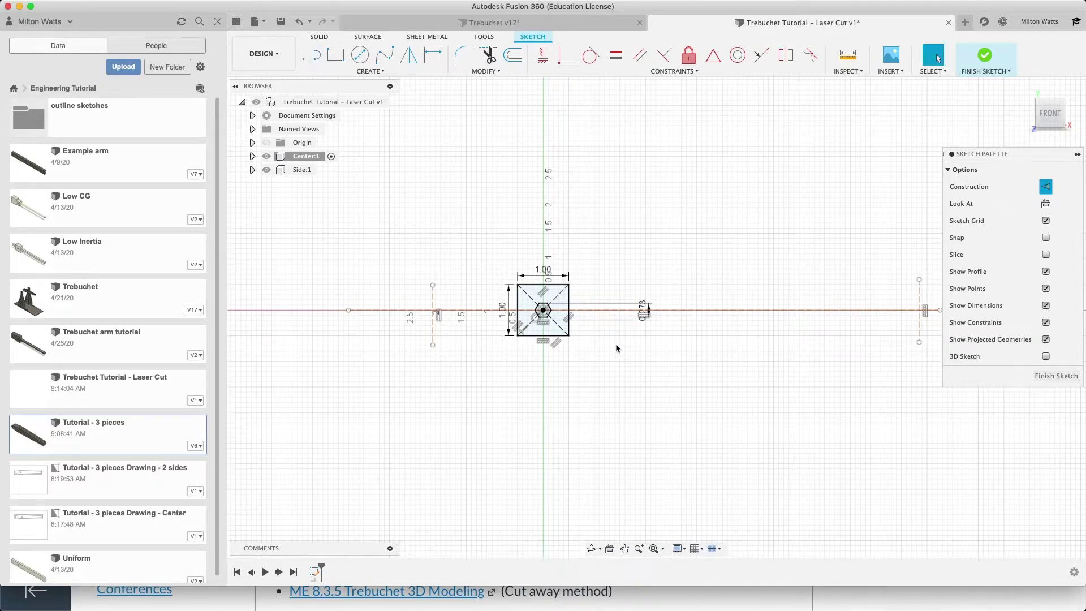
- Dimension the right vertical construction line at 8 in from the origin
{"action": "left_click", "coordinate": [433, 55]}
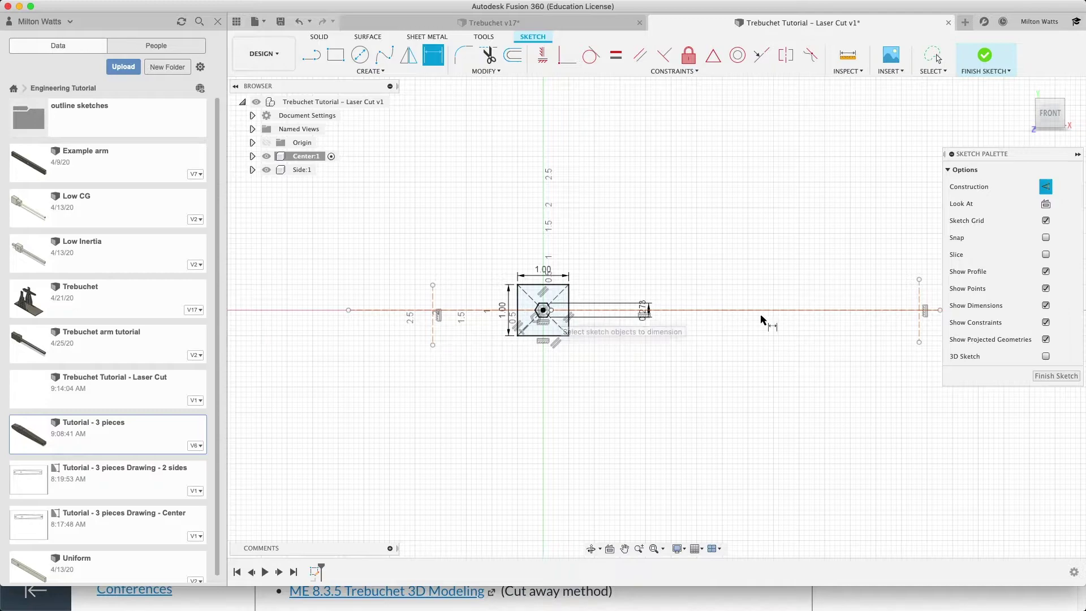
{"action": "left_click", "coordinate": [919, 325]}
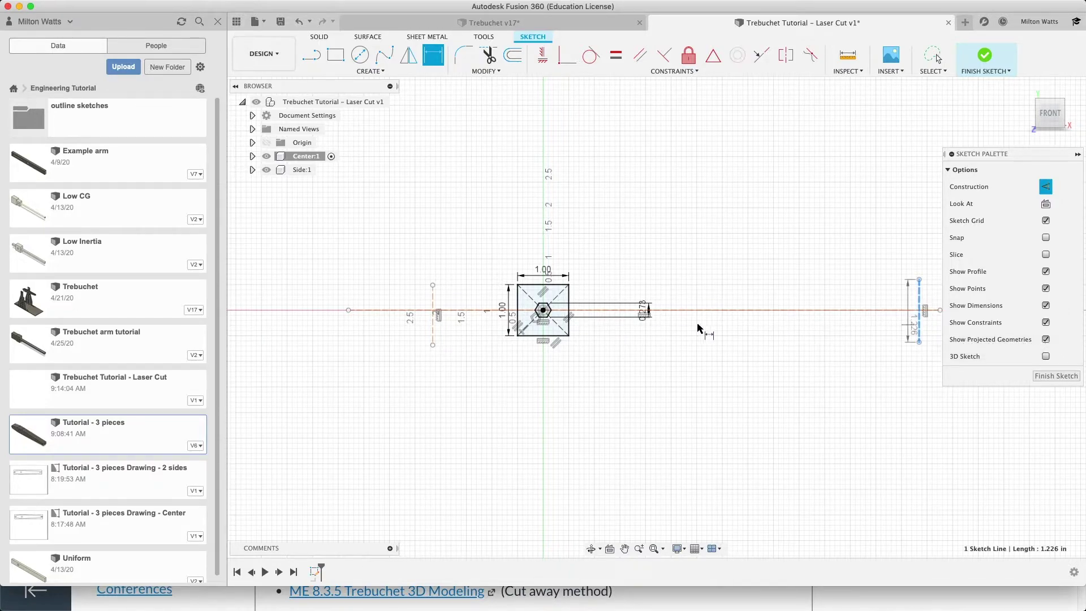
{"action": "left_click", "coordinate": [542, 310]}
{"action": "left_click", "coordinate": [678, 388]}
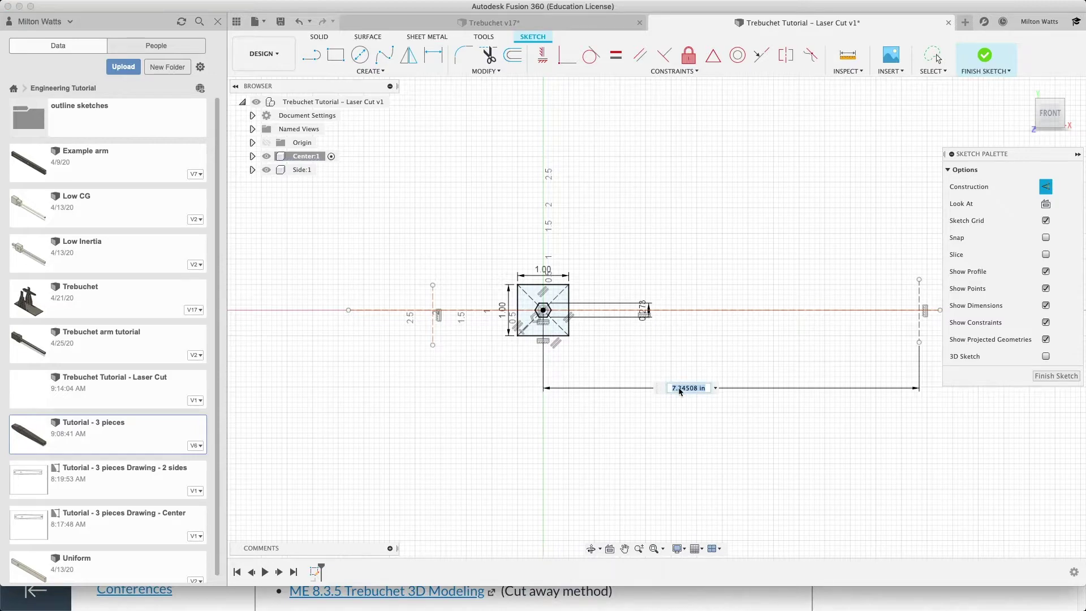
{"action": "type", "text": "8"}
{"action": "key", "text": "Return"}
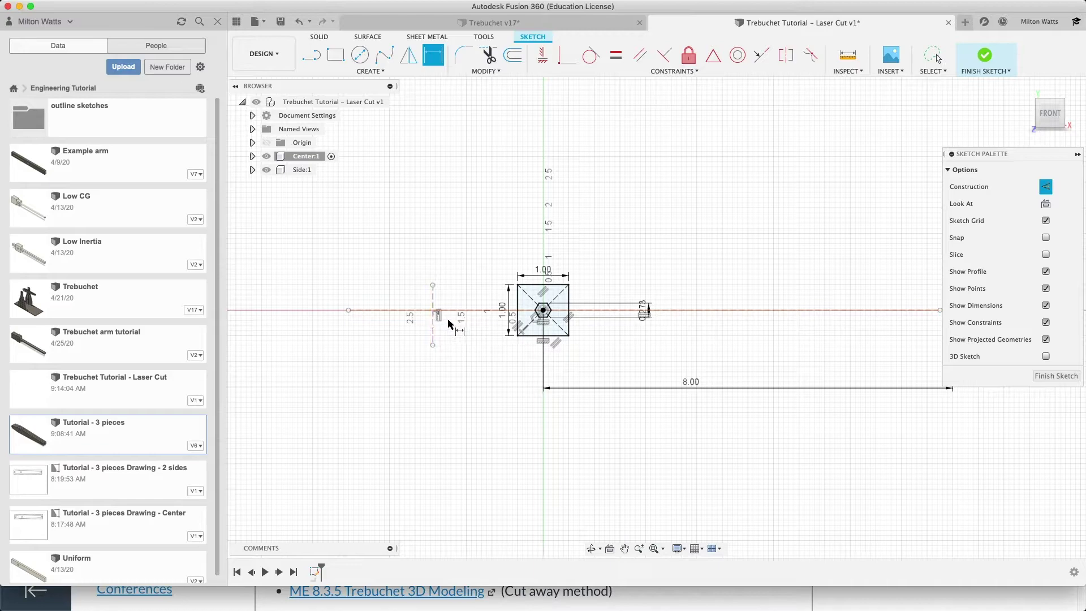
- Dimension the left vertical construction line at 2 in from the origin and move the sketch palette clear of the right construction line
{"action": "left_click", "coordinate": [433, 328]}
{"action": "left_click", "coordinate": [543, 310]}
{"action": "left_click", "coordinate": [492, 388]}
{"action": "type", "text": "2"}
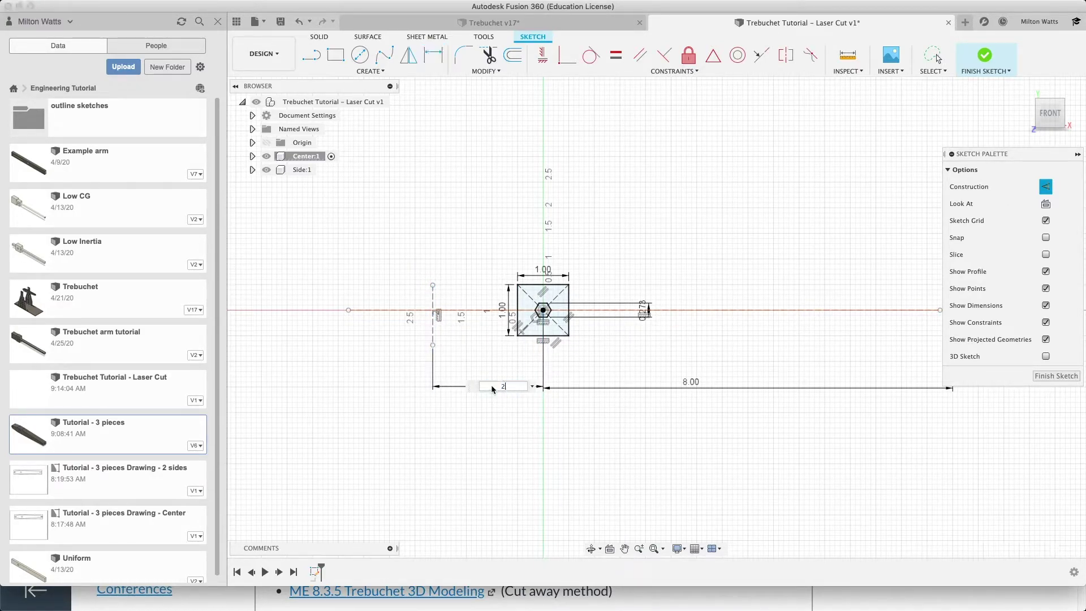
{"action": "key", "text": "Return"}
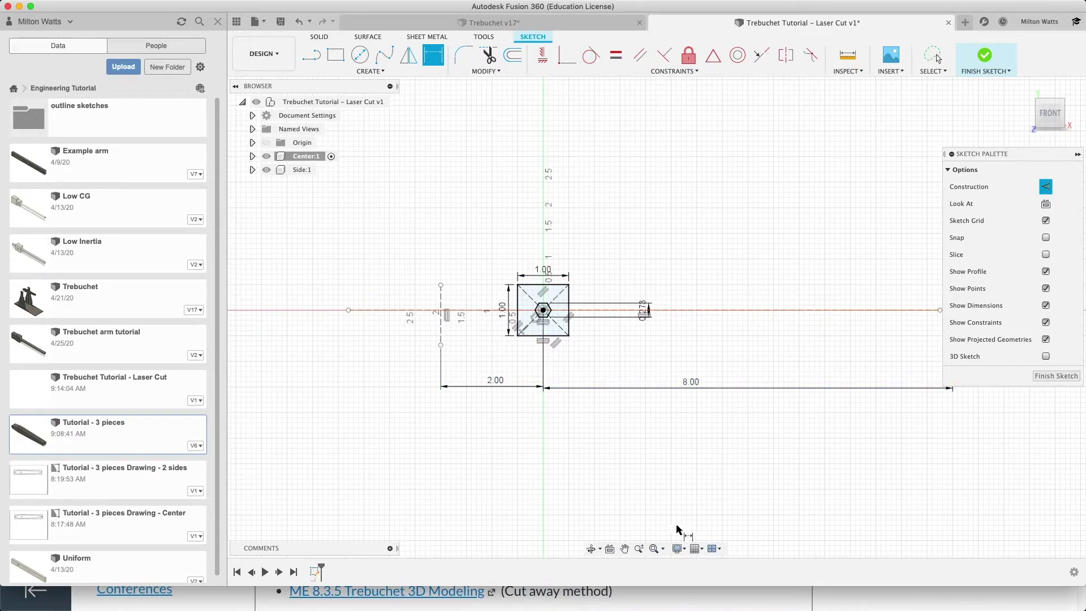
{"action": "left_click", "coordinate": [654, 551]}
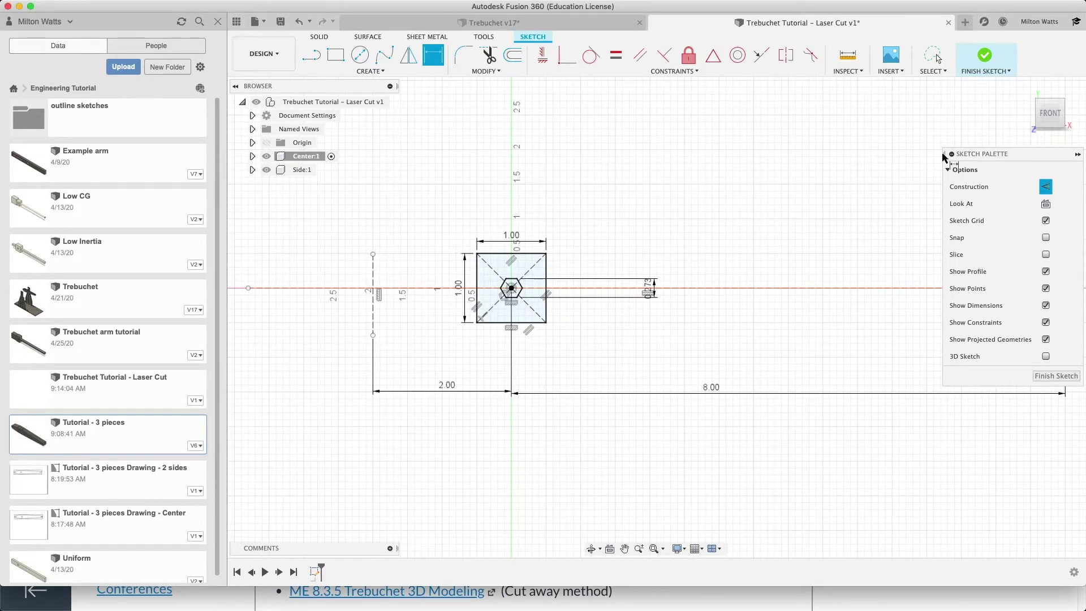
{"action": "mouse_move", "coordinate": [1024, 153]}
{"action": "left_mouse_down"}
{"action": "mouse_move", "coordinate": [1037, 151]}
{"action": "mouse_move", "coordinate": [1037, 440]}
{"action": "left_mouse_up"}
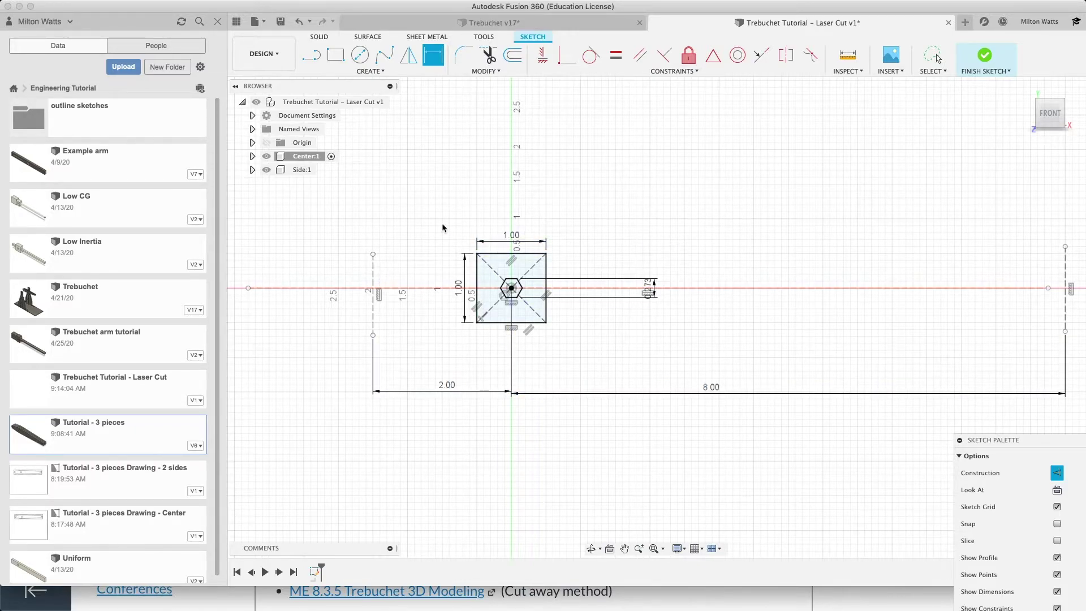
{"action": "key", "text": "Escape"}
- Draw sloped lines from the square's two left corners to the left construction line and close them with a vertical end about 0.68 in high
{"action": "scroll", "coordinate": [569, 171], "scroll_direction": "down", "scroll_amount": 3}
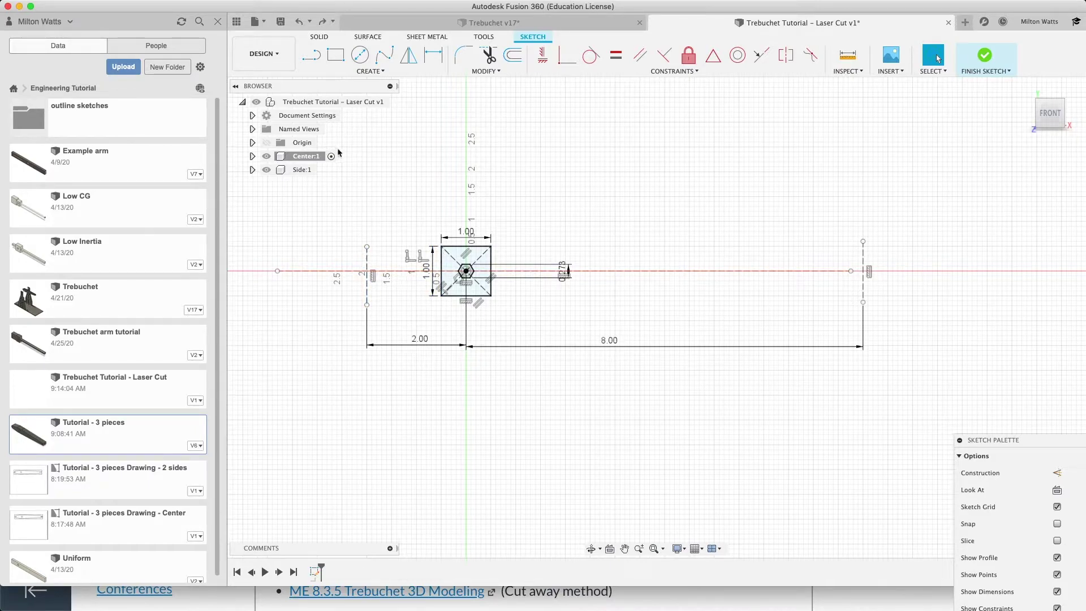
{"action": "left_click", "coordinate": [335, 55]}
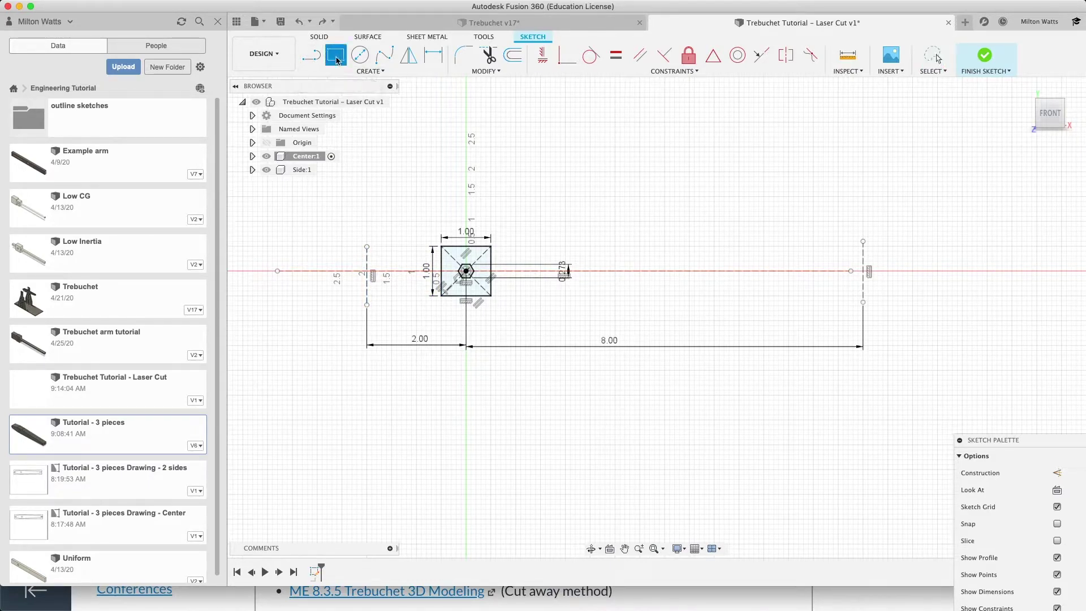
{"action": "left_click", "coordinate": [314, 61]}
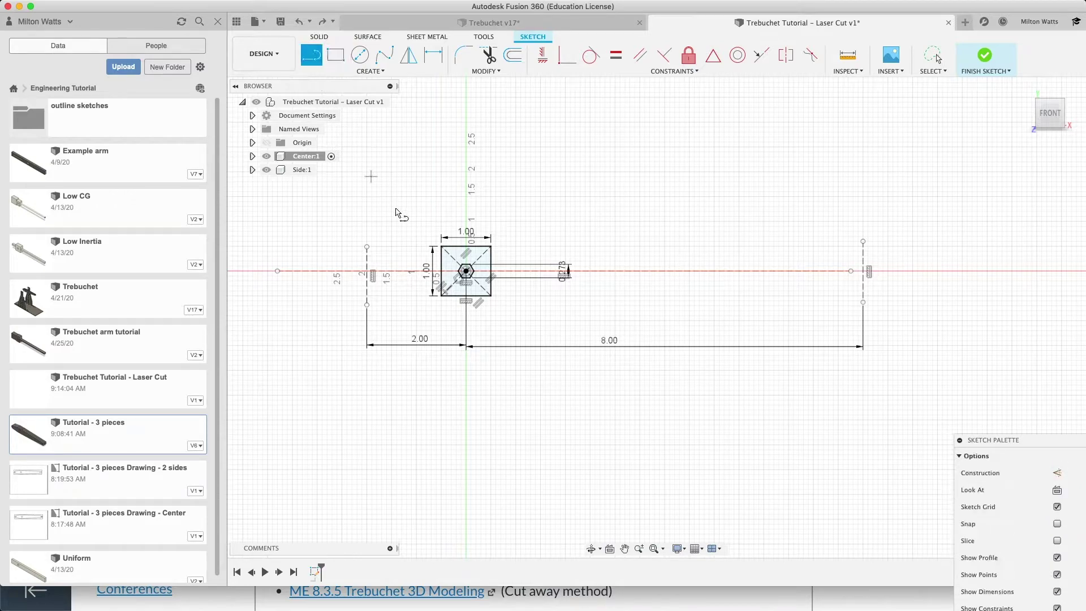
{"action": "left_click", "coordinate": [440, 247]}
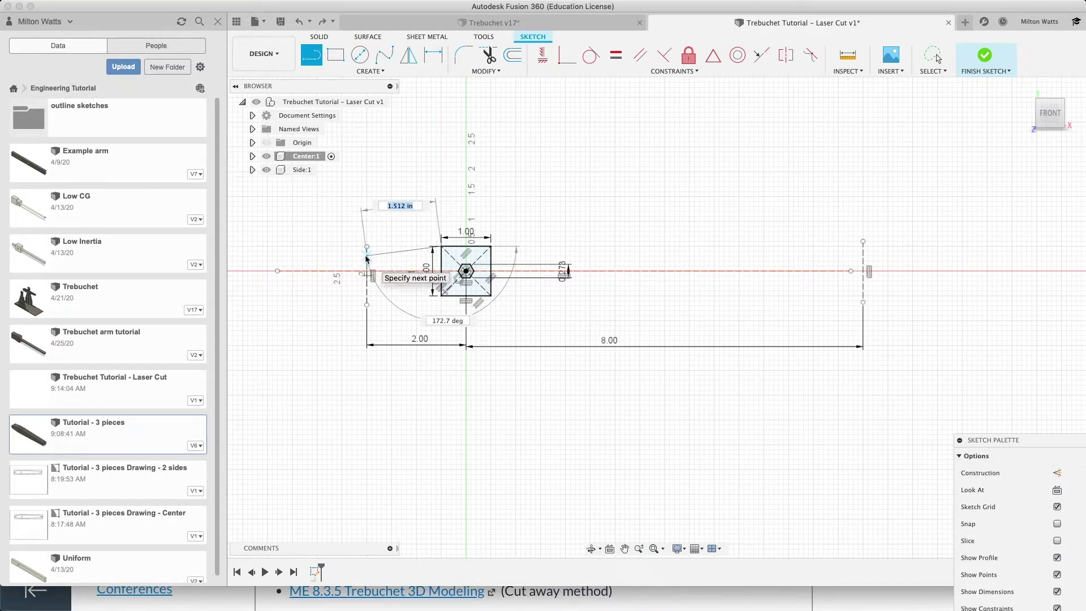
{"action": "left_click", "coordinate": [366, 255]}
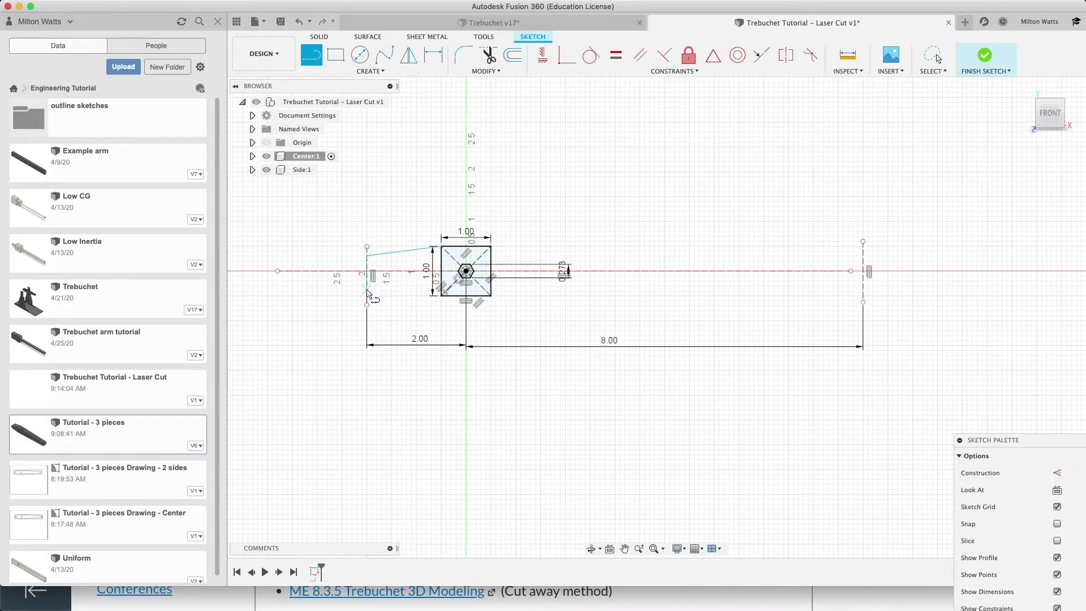
{"action": "left_click", "coordinate": [367, 290]}
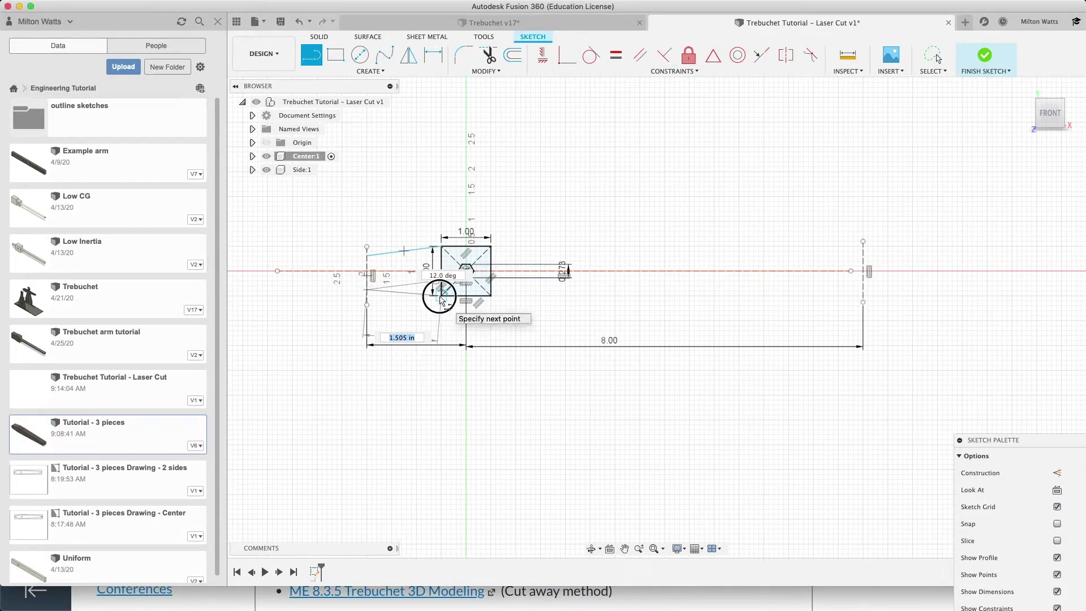
{"action": "left_click", "coordinate": [441, 295]}
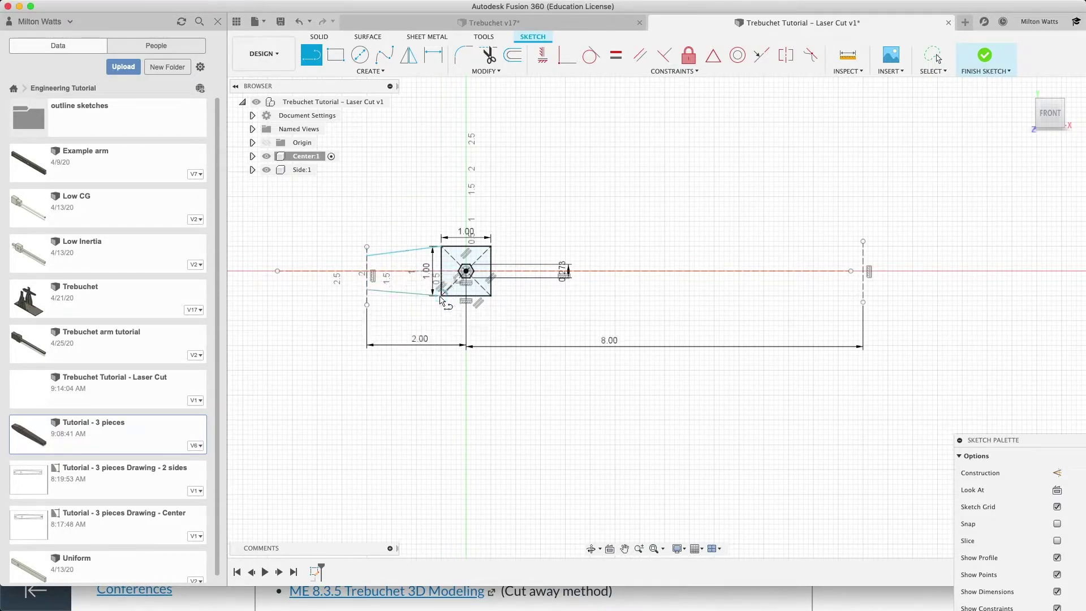
{"action": "left_click", "coordinate": [366, 256]}
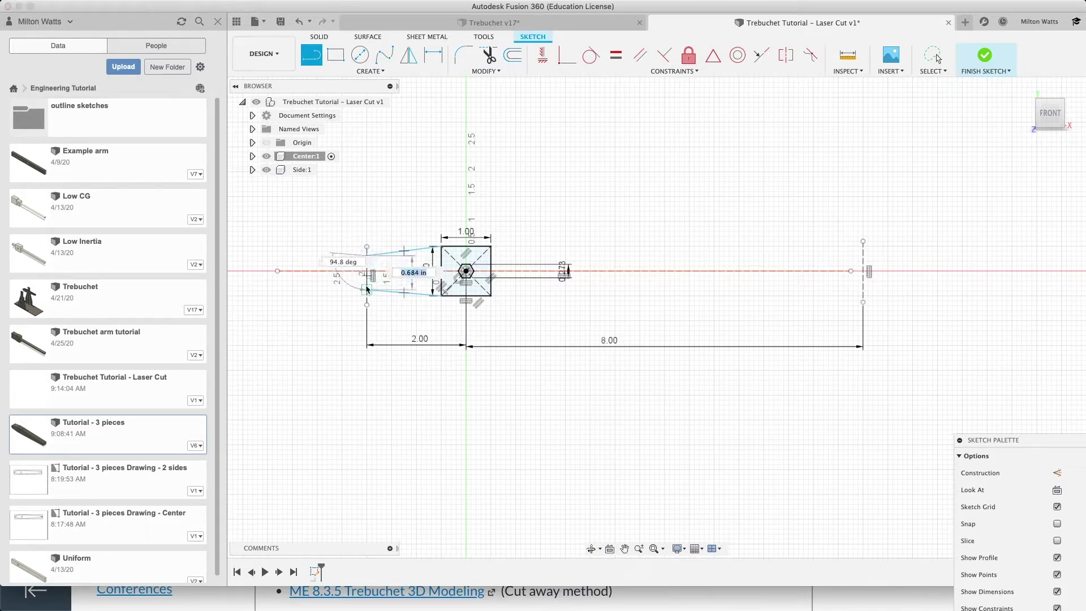
{"action": "left_click", "coordinate": [367, 290]}
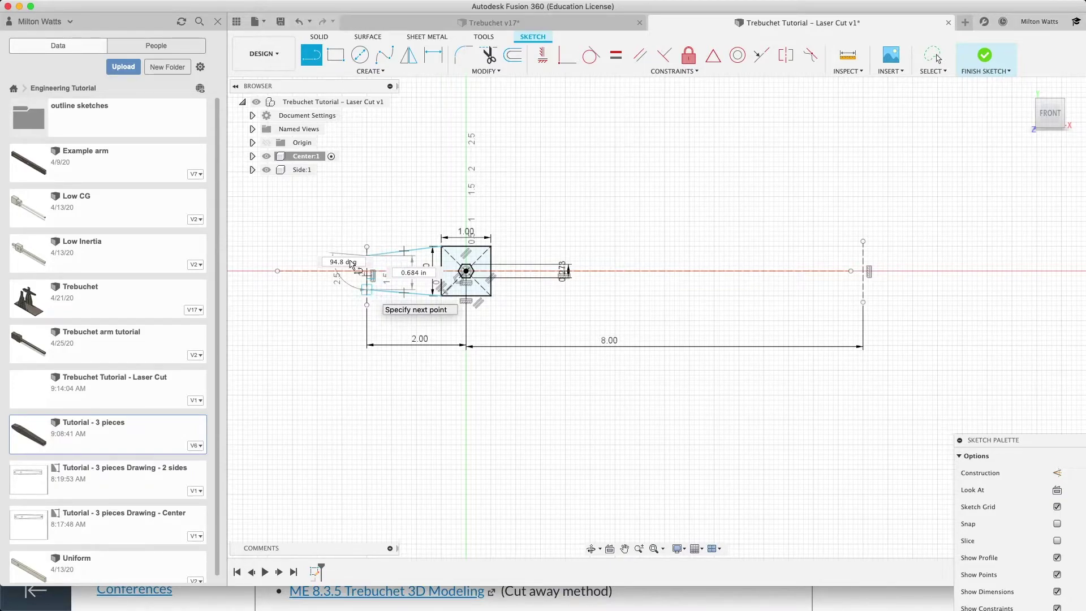
{"action": "key", "text": "Escape"}
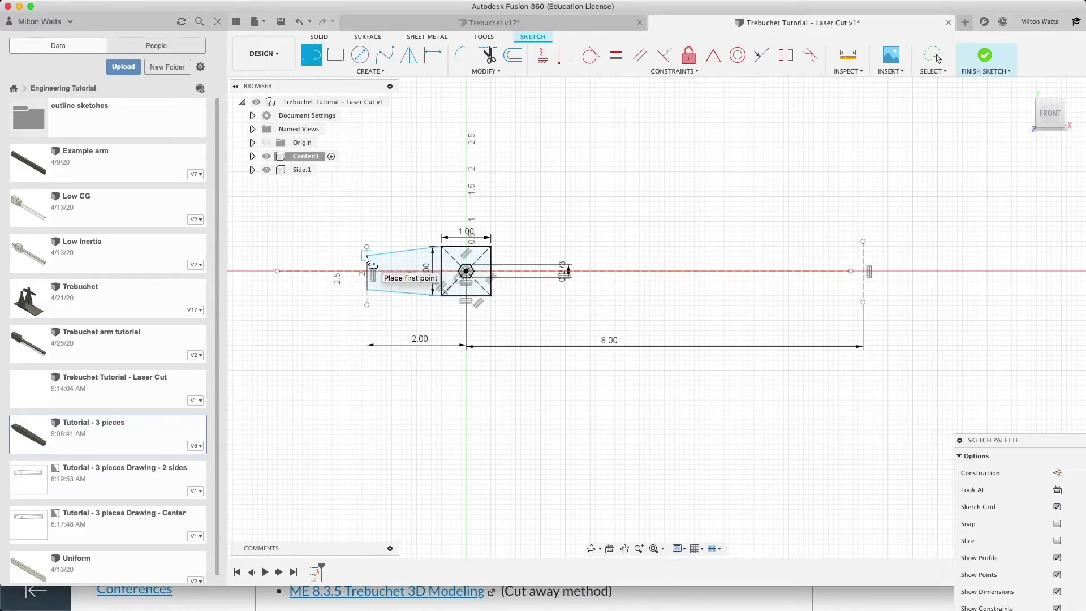
- Dimension the upper corner of the tapered left end at a vertical distance of 0.25 in from the origin
{"action": "left_click", "coordinate": [433, 55]}
{"action": "left_click", "coordinate": [466, 271]}
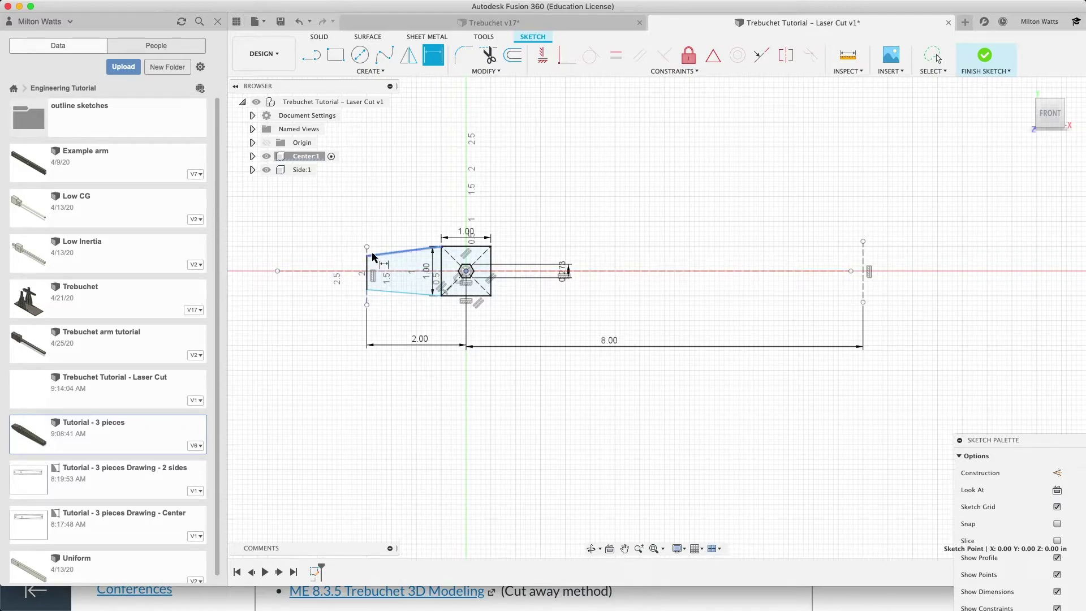
{"action": "left_click", "coordinate": [466, 272]}
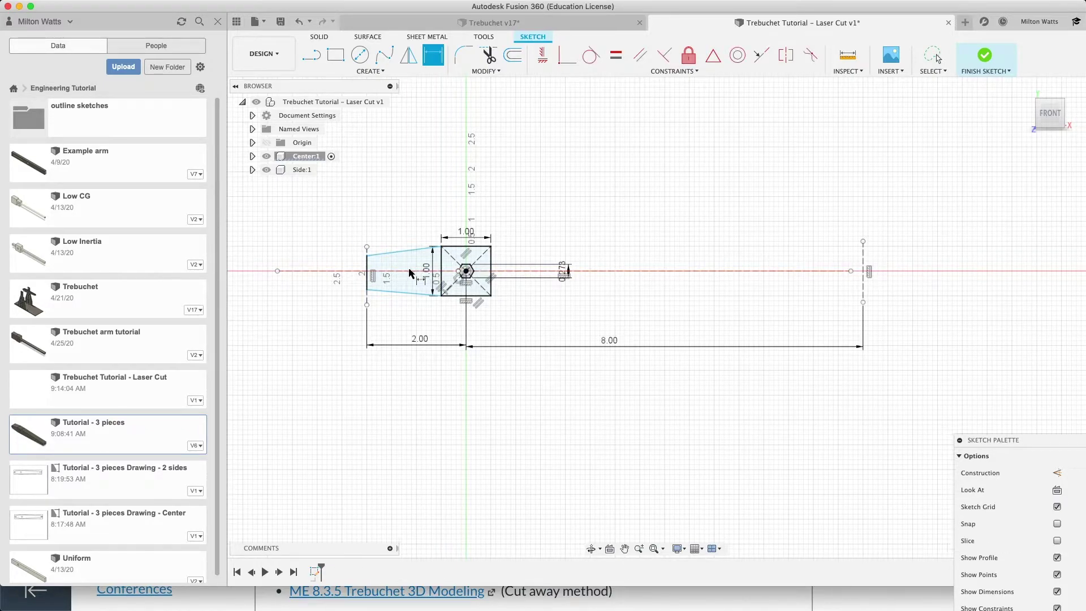
{"action": "left_click", "coordinate": [466, 272]}
{"action": "left_click", "coordinate": [367, 256], "text": "shift"}
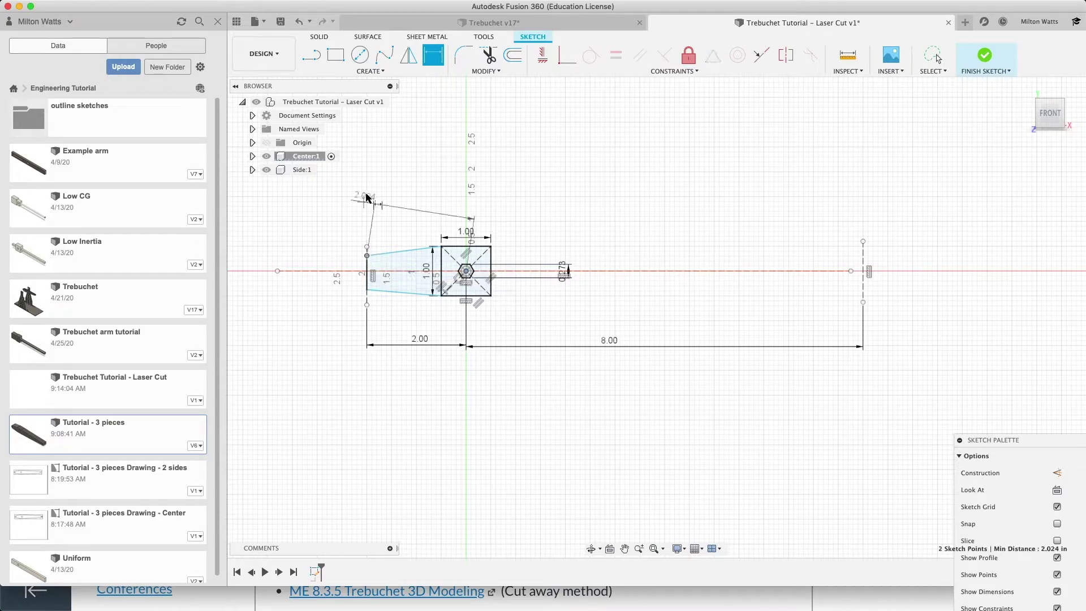
{"action": "left_click", "coordinate": [332, 263]}
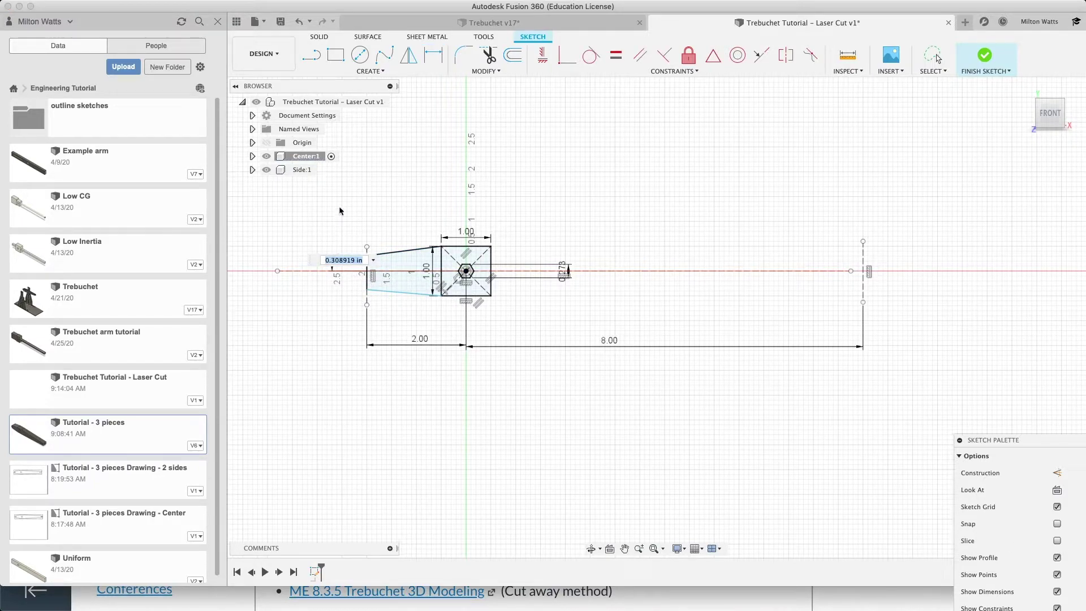
{"action": "key", "text": "BackSpace"}
{"action": "key", "text": "Return"}
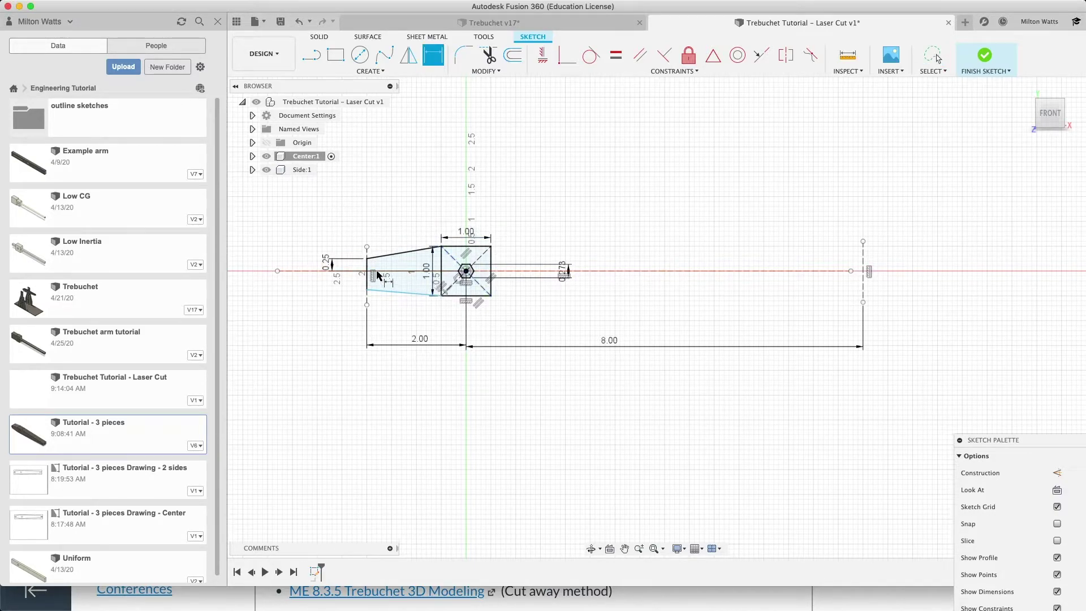
- Dimension the lower corner of the tapered left end at a vertical distance of 0.25 in from the origin
{"action": "left_click", "coordinate": [366, 291]}
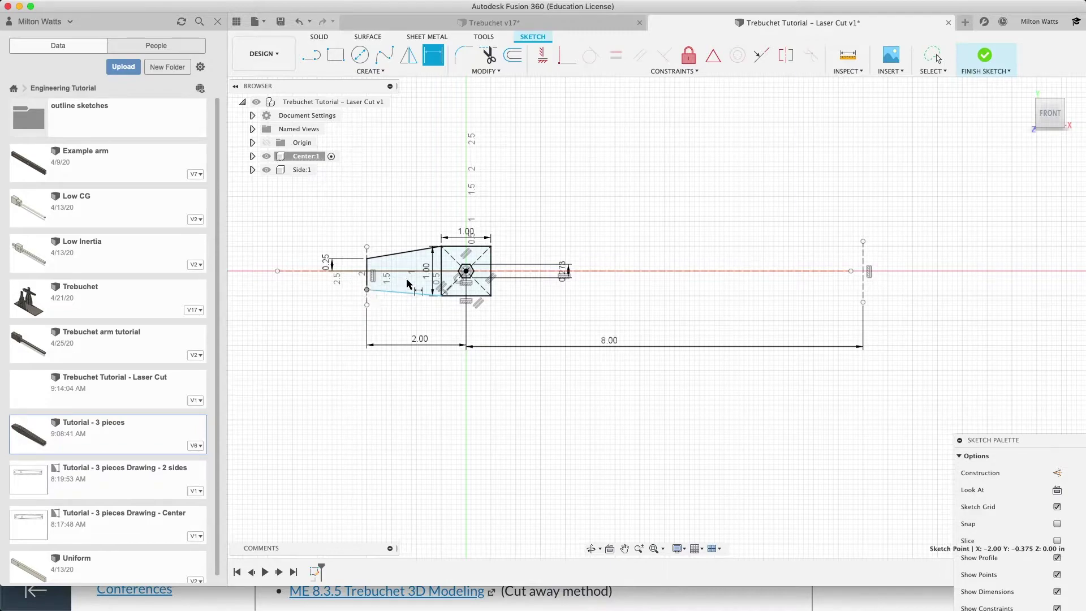
{"action": "left_click", "coordinate": [466, 271]}
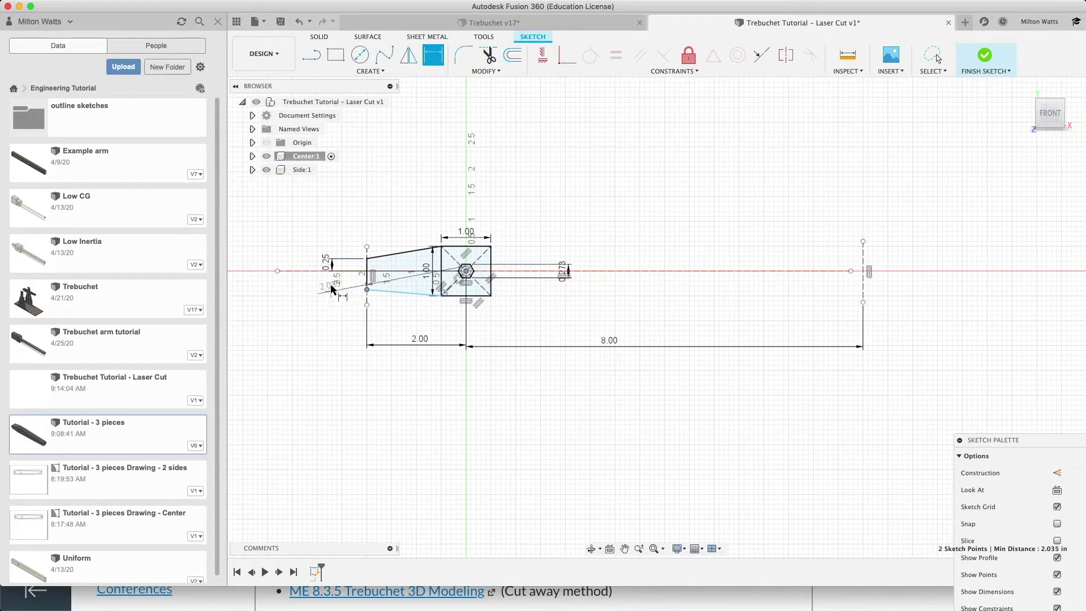
{"action": "right_click", "coordinate": [328, 321]}
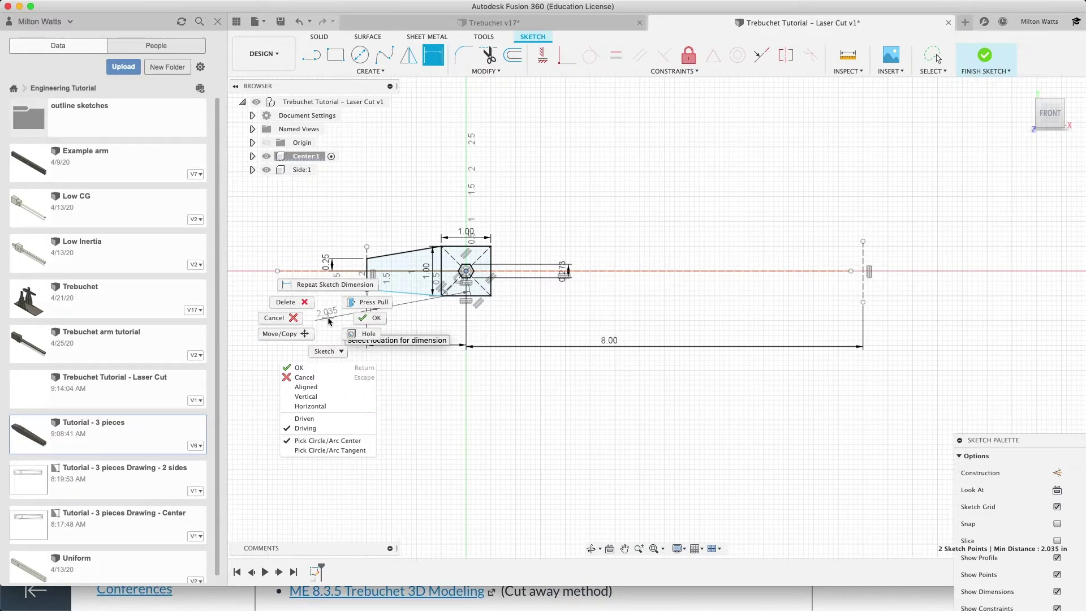
{"action": "left_click", "coordinate": [314, 399]}
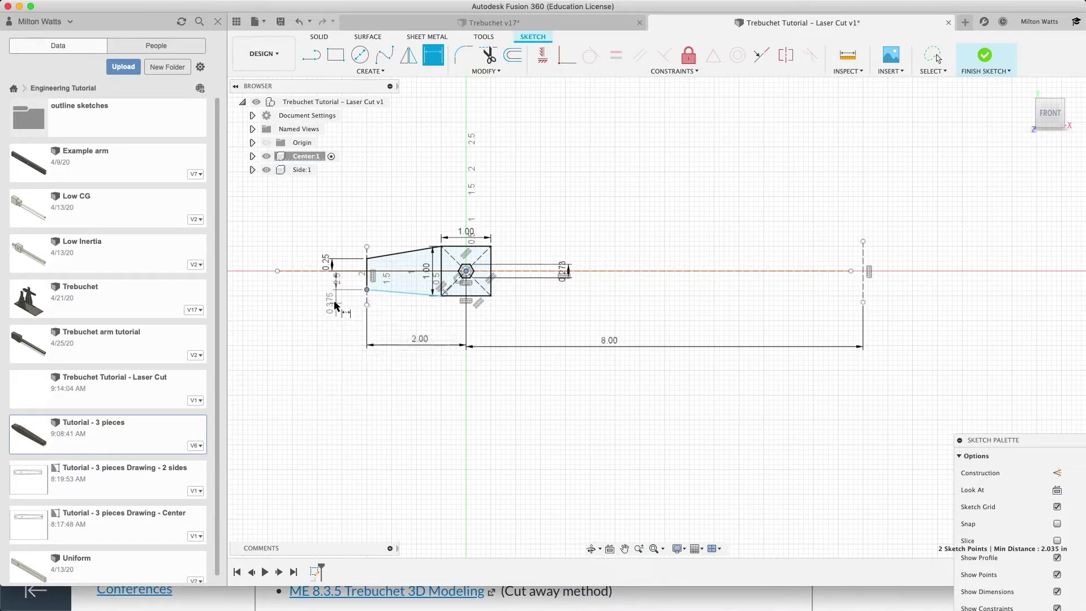
{"action": "left_click", "coordinate": [327, 326]}
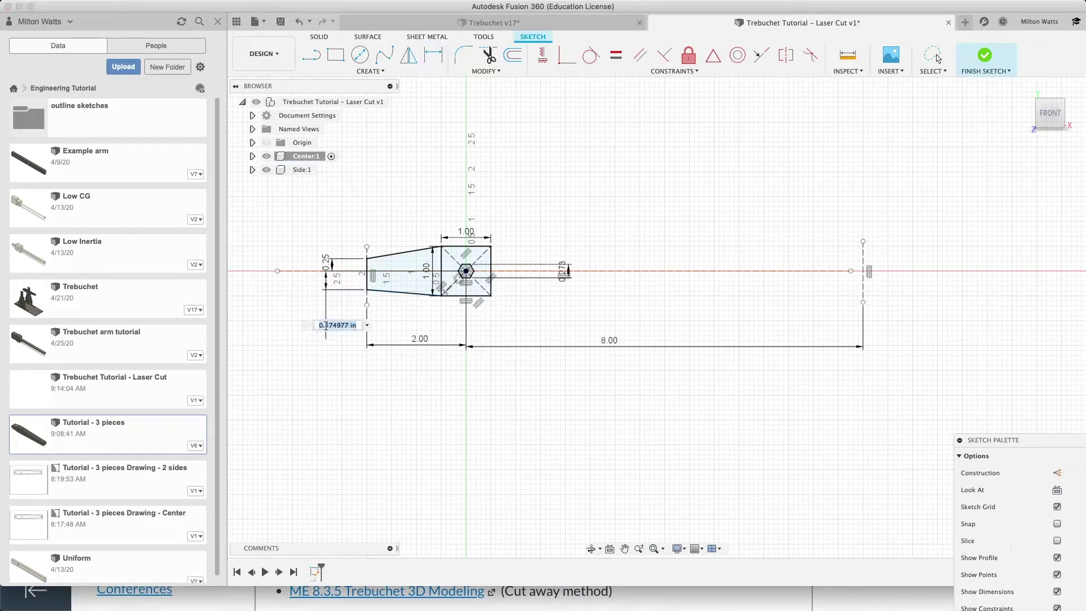
{"action": "key", "text": "BackSpace"}
{"action": "type", "text": ".25"}
{"action": "key", "text": "Return"}
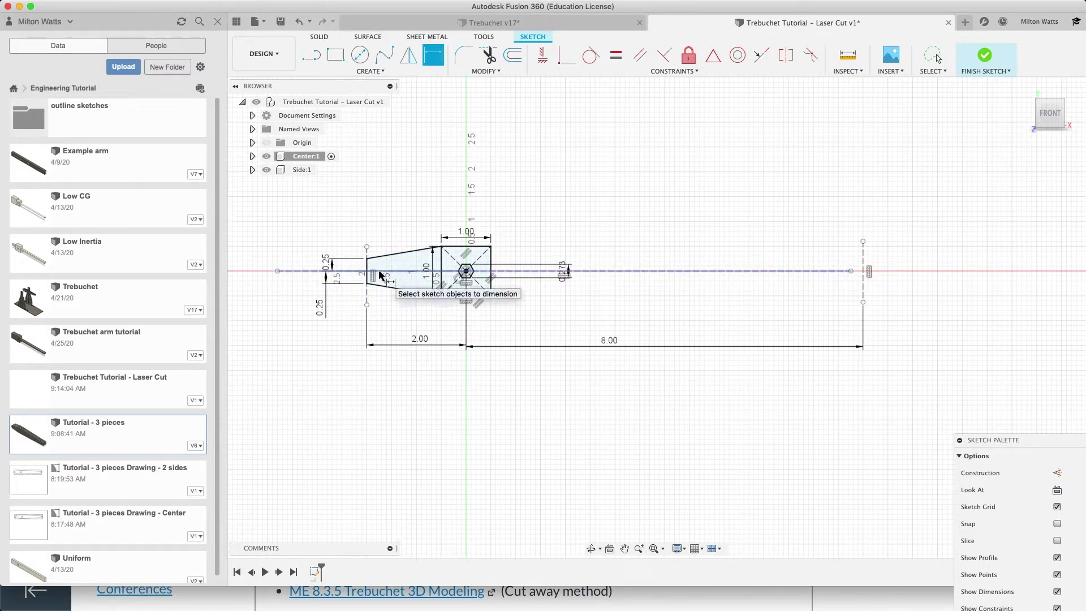
- Draw a 0.125 in diameter circle centred on the horizontal construction line just inside the tapered left end
{"action": "scroll", "coordinate": [380, 276], "scroll_direction": "up", "scroll_amount": 3}
{"action": "scroll", "coordinate": [495, 252], "scroll_direction": "up", "scroll_amount": 4}
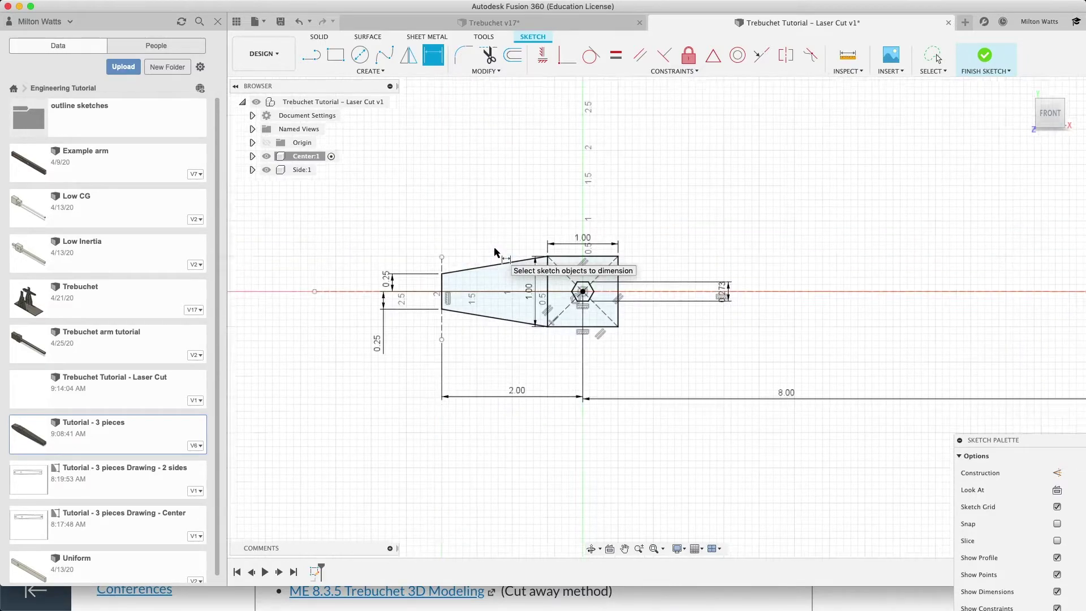
{"action": "scroll", "coordinate": [494, 251], "scroll_direction": "up", "scroll_amount": 5}
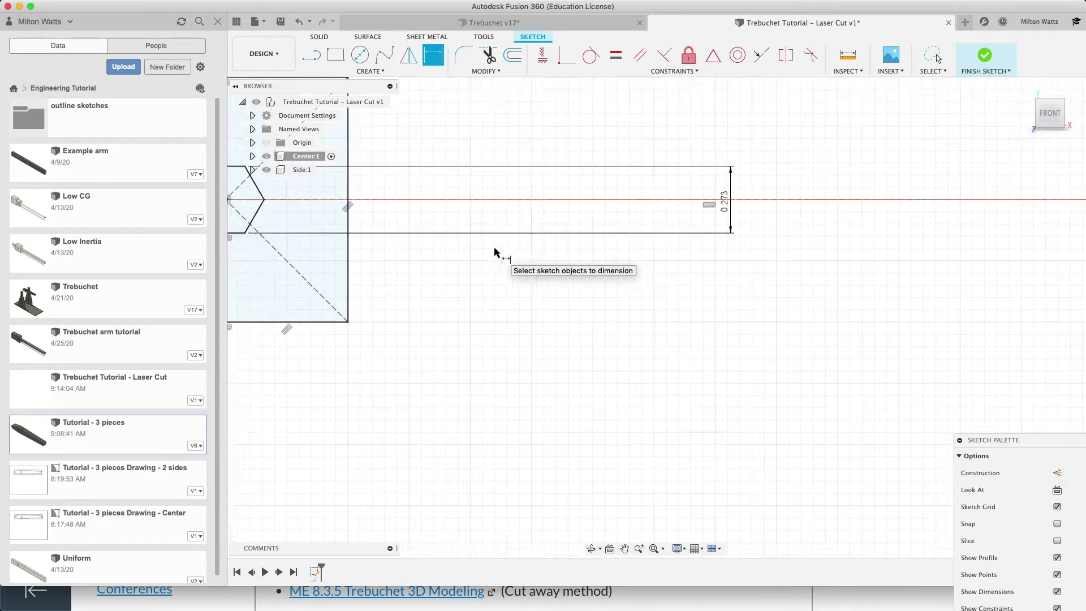
{"action": "scroll", "coordinate": [495, 252], "scroll_direction": "up", "scroll_amount": 4}
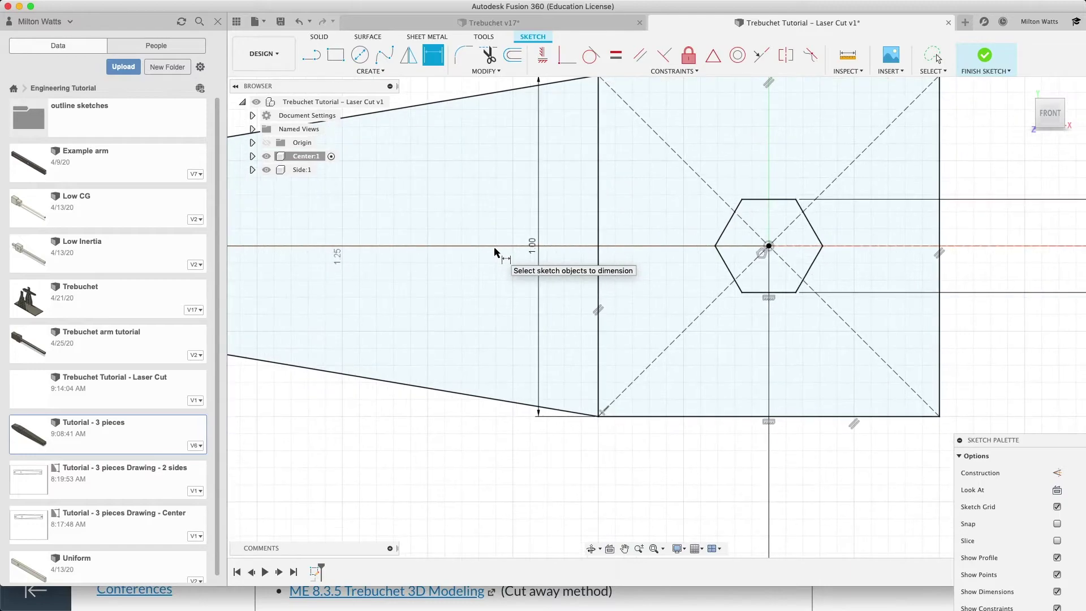
{"action": "scroll", "coordinate": [494, 252], "scroll_direction": "down", "scroll_amount": 3}
{"action": "scroll", "coordinate": [495, 255], "scroll_direction": "up", "scroll_amount": 3}
{"action": "scroll", "coordinate": [499, 255], "scroll_direction": "down", "scroll_amount": 2}
{"action": "scroll", "coordinate": [499, 256], "scroll_direction": "up", "scroll_amount": 2}
{"action": "scroll", "coordinate": [500, 255], "scroll_direction": "down", "scroll_amount": 4}
{"action": "scroll", "coordinate": [499, 256], "scroll_direction": "up", "scroll_amount": 3}
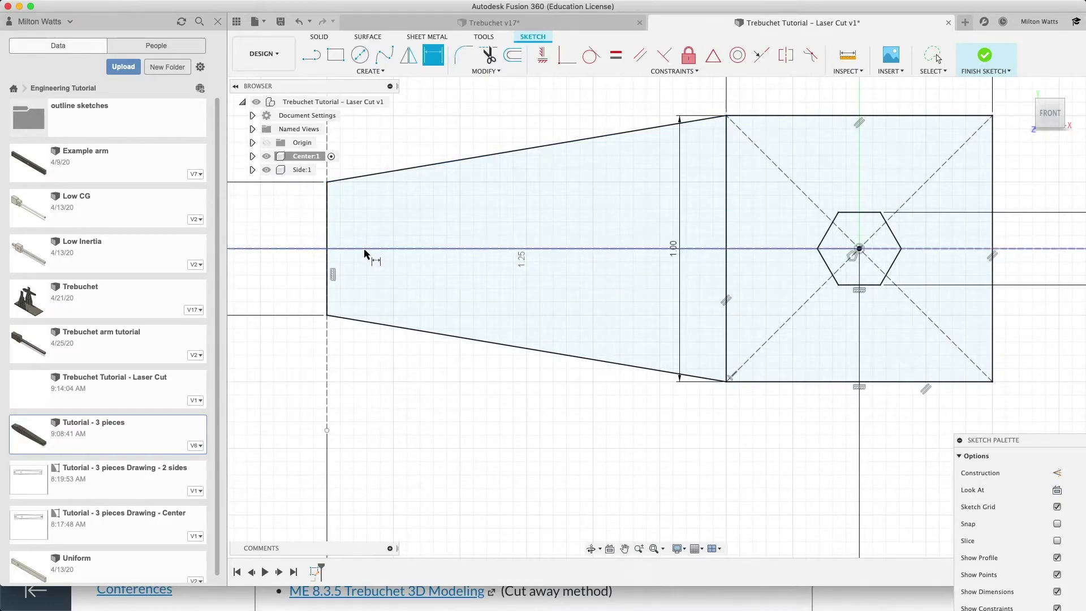
{"action": "key", "text": "c"}
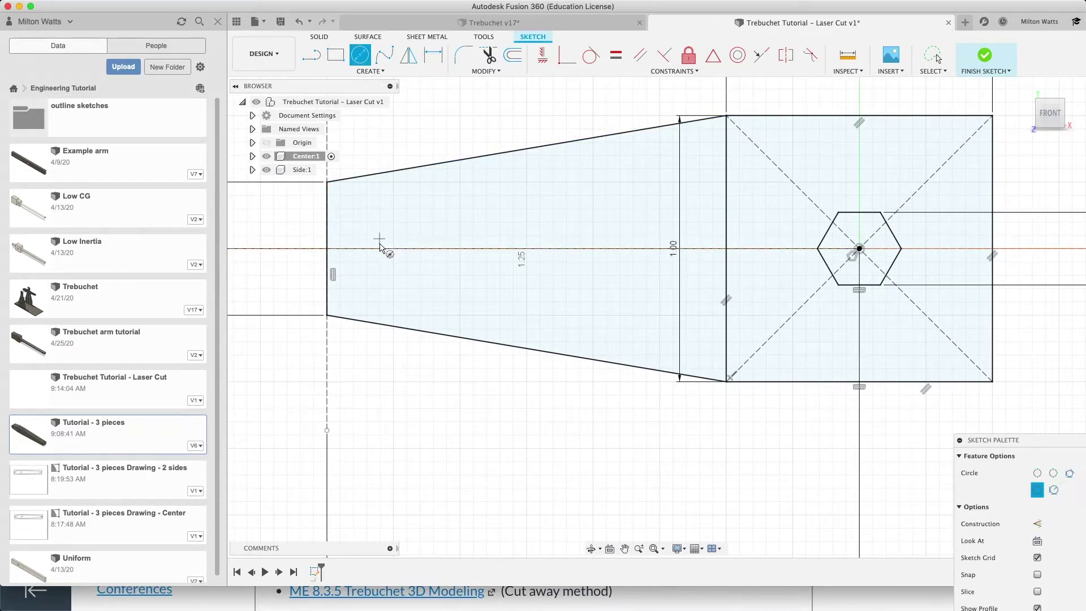
{"action": "left_click", "coordinate": [377, 252]}
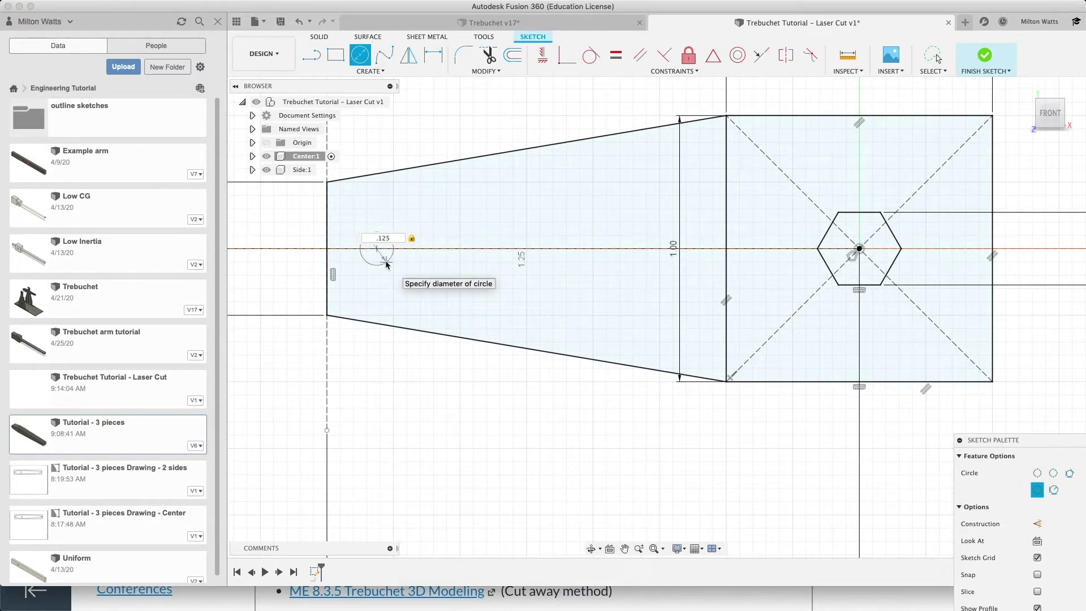
{"action": "key", "text": "Return"}
{"action": "key", "text": "Escape"}
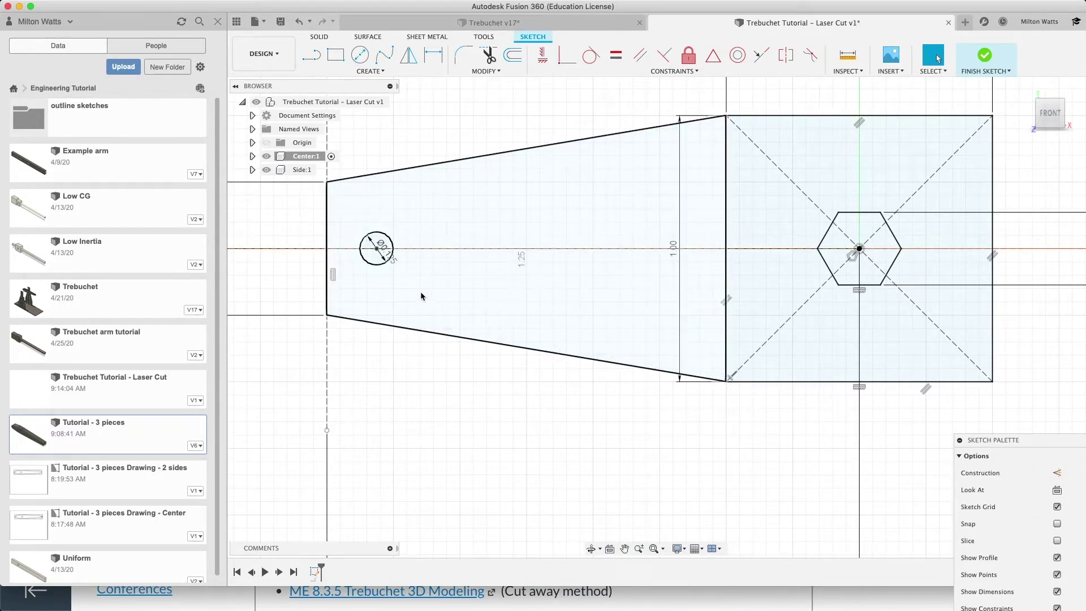
{"action": "left_click", "coordinate": [390, 259]}
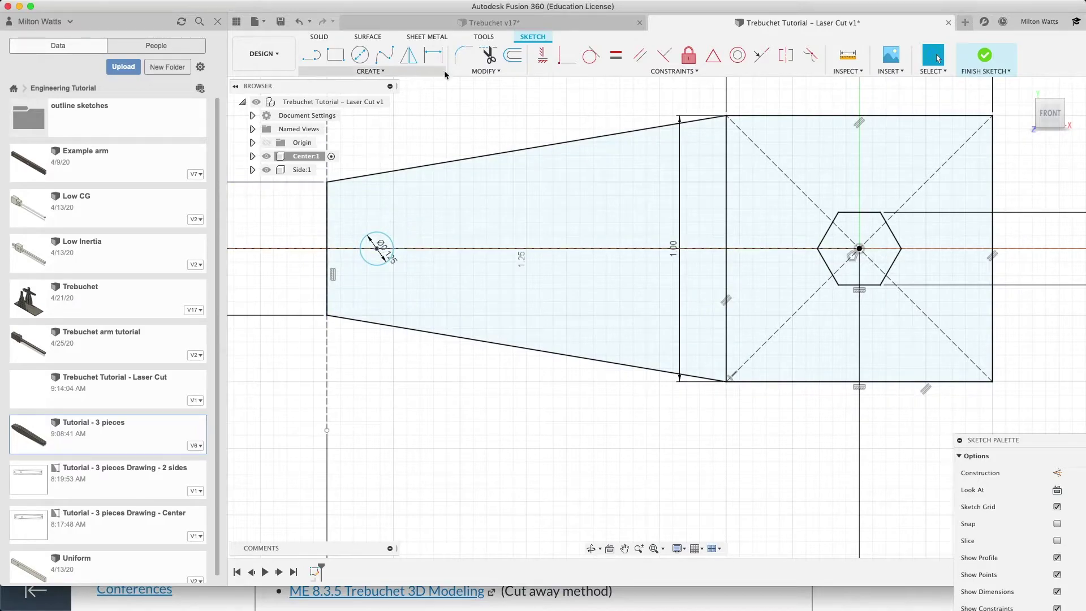
{"action": "left_click", "coordinate": [433, 55]}
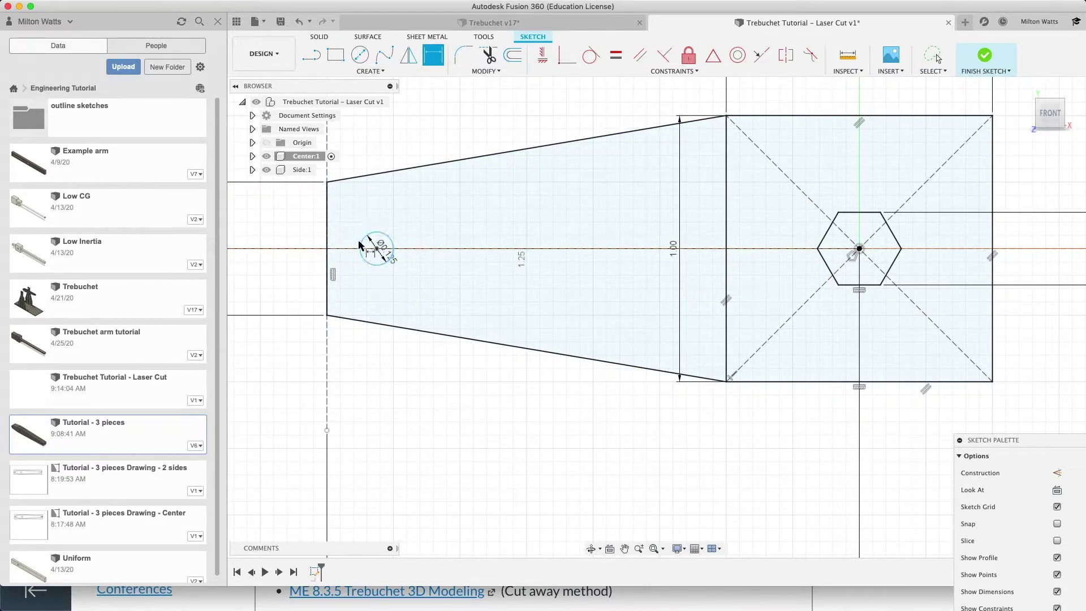
{"action": "left_click", "coordinate": [330, 247]}
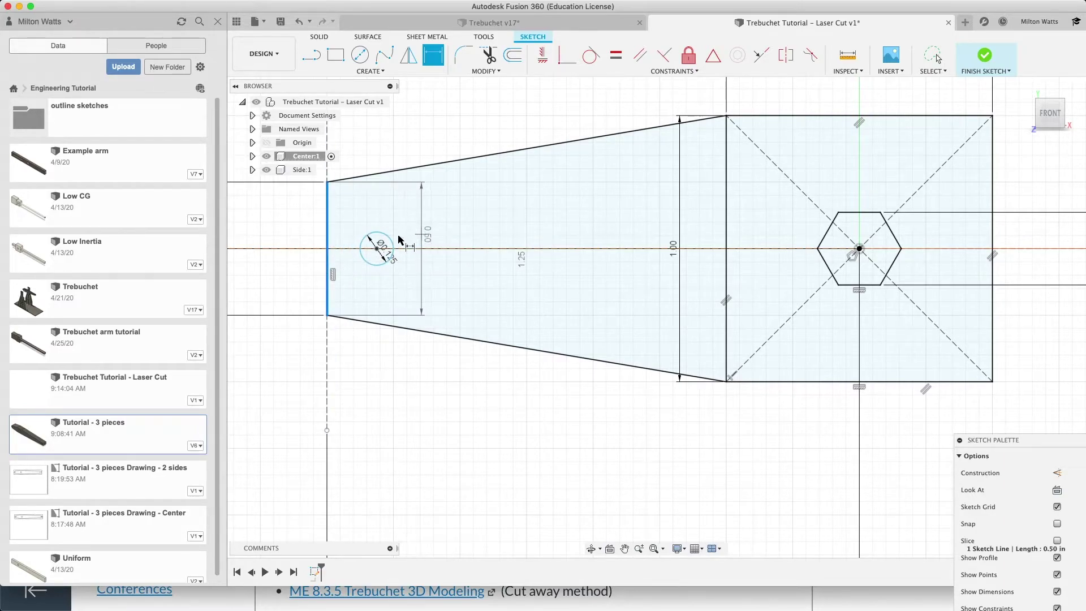
{"action": "left_click", "coordinate": [300, 244]}
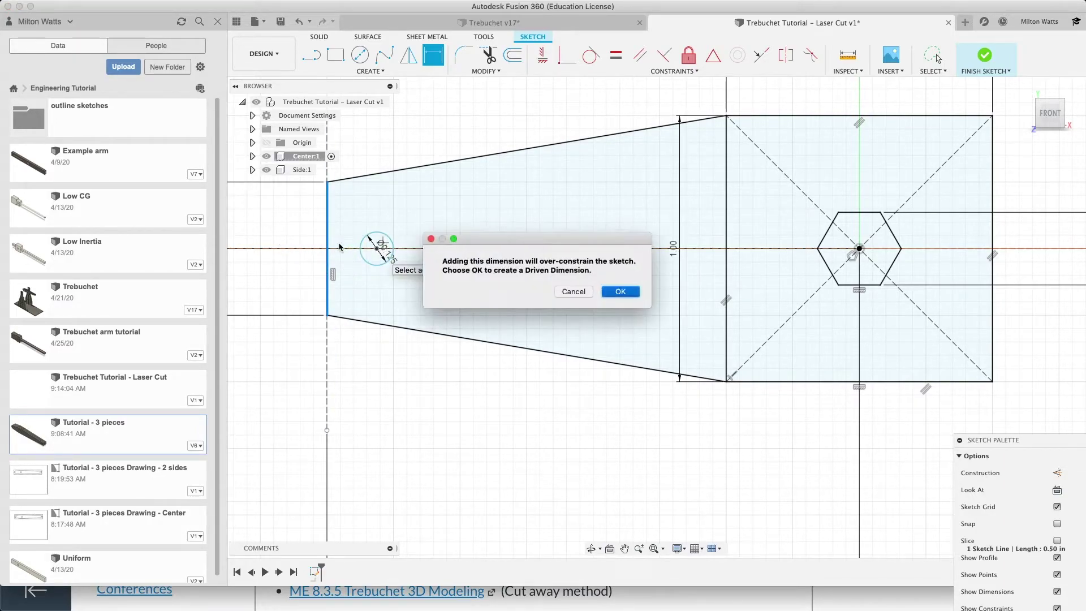
{"action": "left_click", "coordinate": [570, 290]}
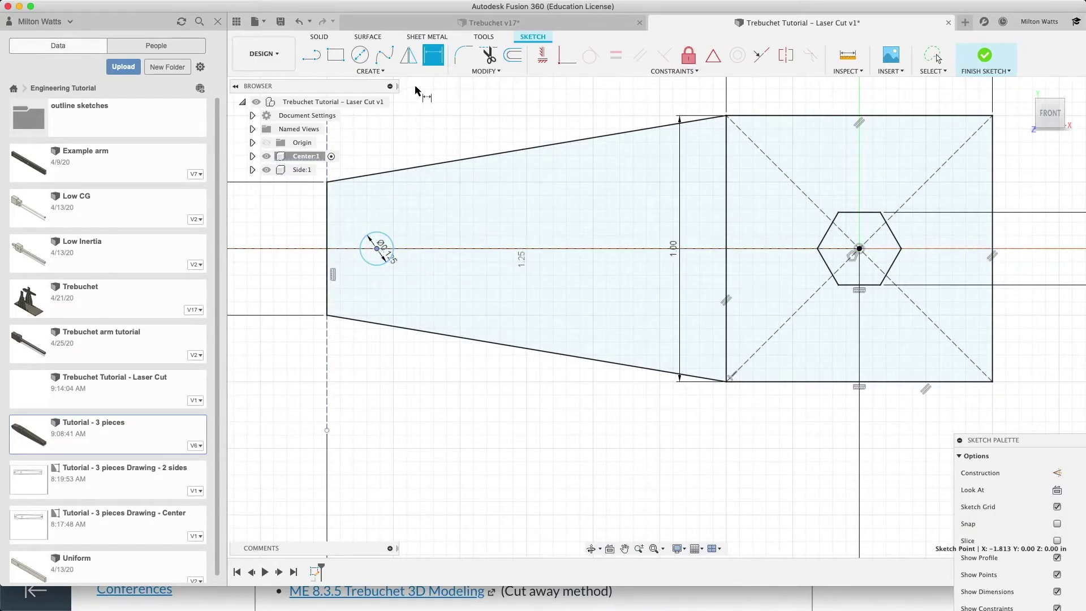
- Dimension the small circle's centre 0.25 in from the vertical line at the tapered end
{"action": "left_click", "coordinate": [328, 243]}
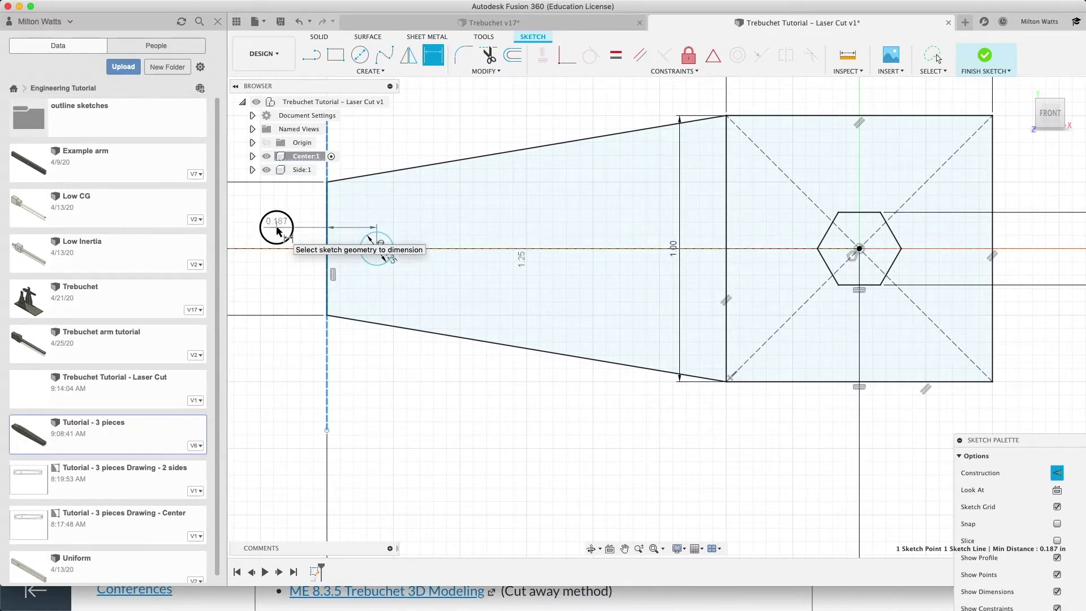
{"action": "left_click", "coordinate": [276, 228]}
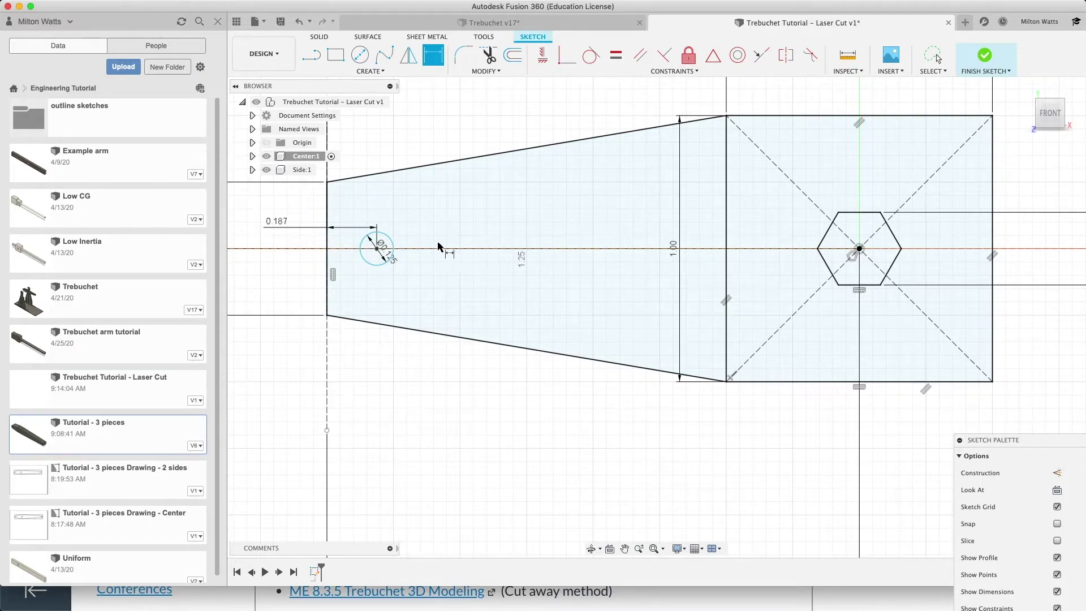
{"action": "double_click", "coordinate": [275, 222]}
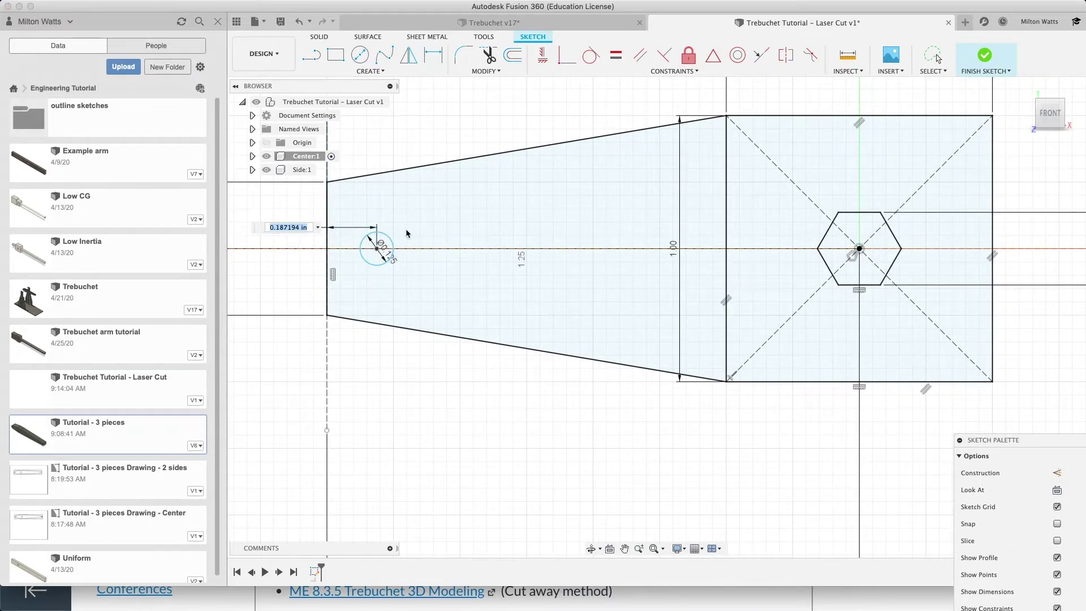
{"action": "type", "text": ".25"}
{"action": "key", "text": "Return"}
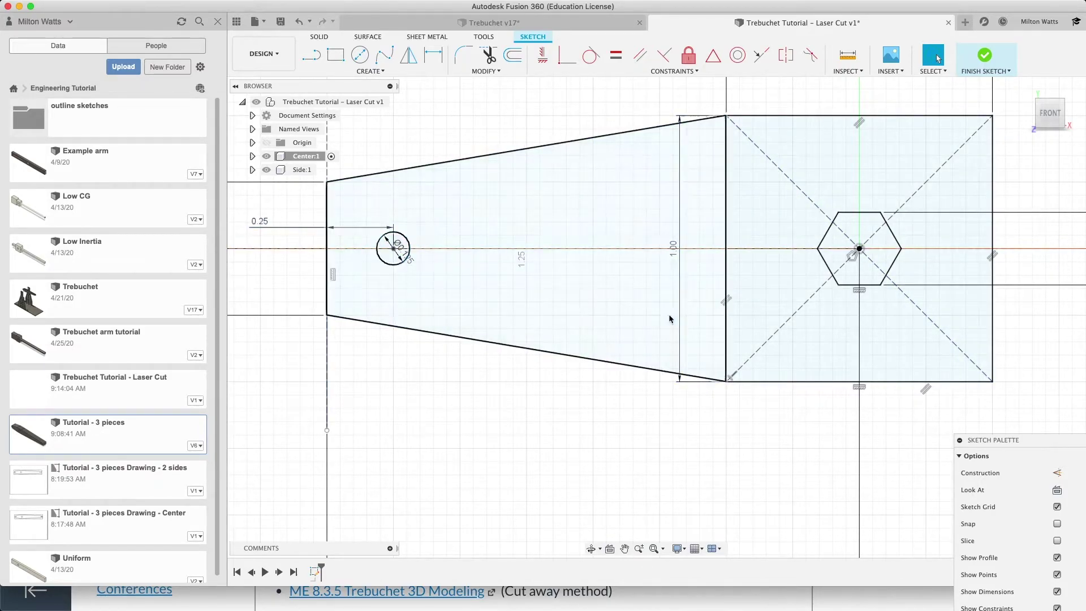
- Draw a 1 in high rectangle from the square's upper right corner to the right vertical construction line
{"action": "left_click", "coordinate": [653, 549]}
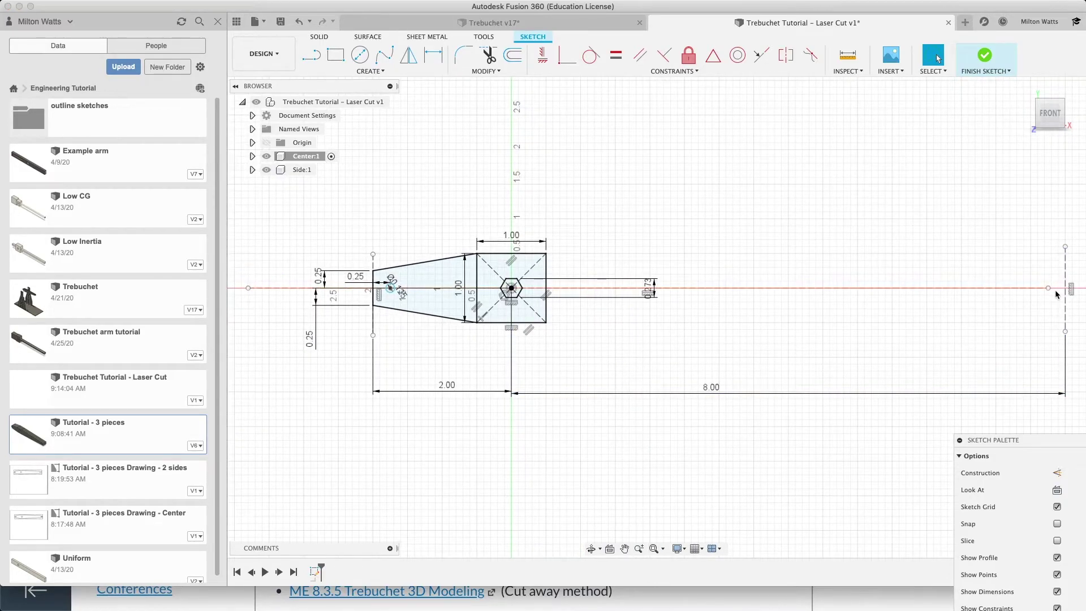
{"action": "scroll", "coordinate": [1054, 289], "scroll_direction": "up", "scroll_amount": 5}
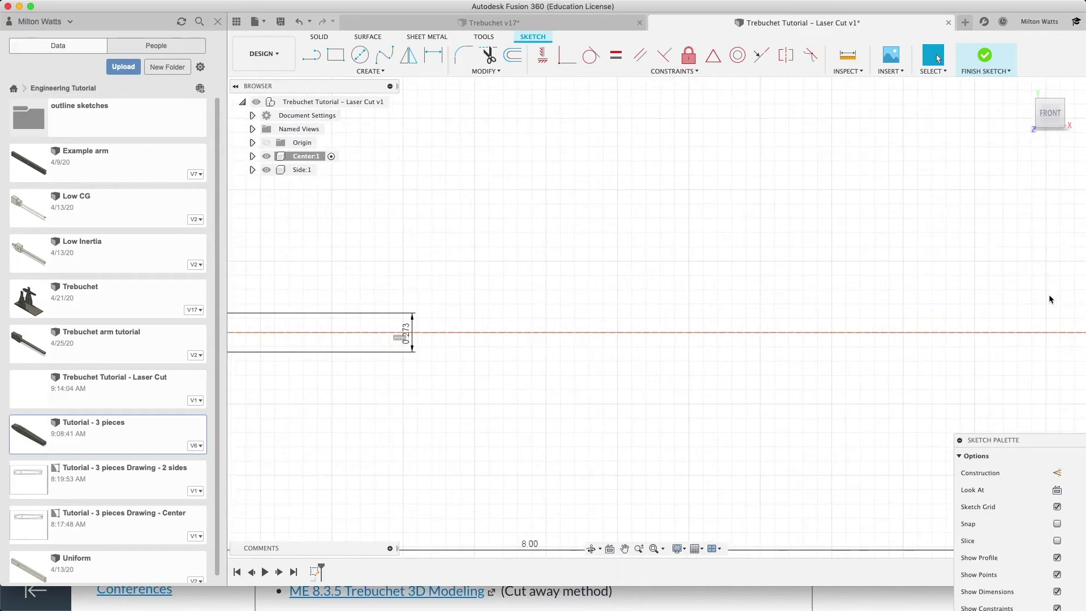
{"action": "scroll", "coordinate": [1049, 295], "scroll_direction": "right", "scroll_amount": 9}
{"action": "scroll", "coordinate": [1049, 295], "scroll_direction": "down", "scroll_amount": 2}
{"action": "scroll", "coordinate": [1049, 295], "scroll_direction": "left", "scroll_amount": 5}
{"action": "scroll", "coordinate": [1049, 299], "scroll_direction": "down", "scroll_amount": 5}
{"action": "scroll", "coordinate": [1050, 299], "scroll_direction": "left", "scroll_amount": 4}
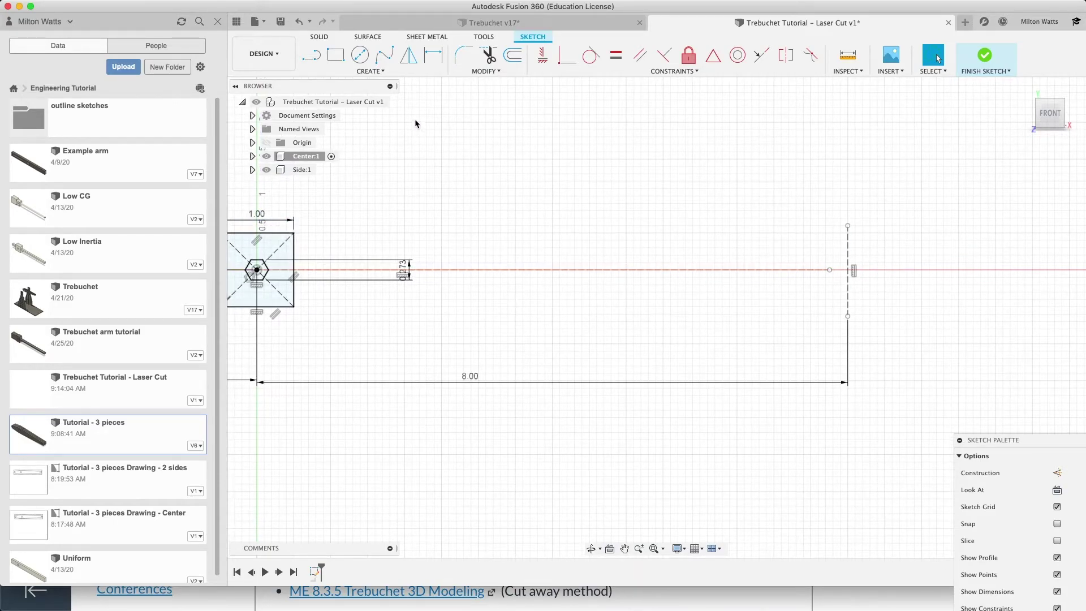
{"action": "left_click", "coordinate": [336, 57]}
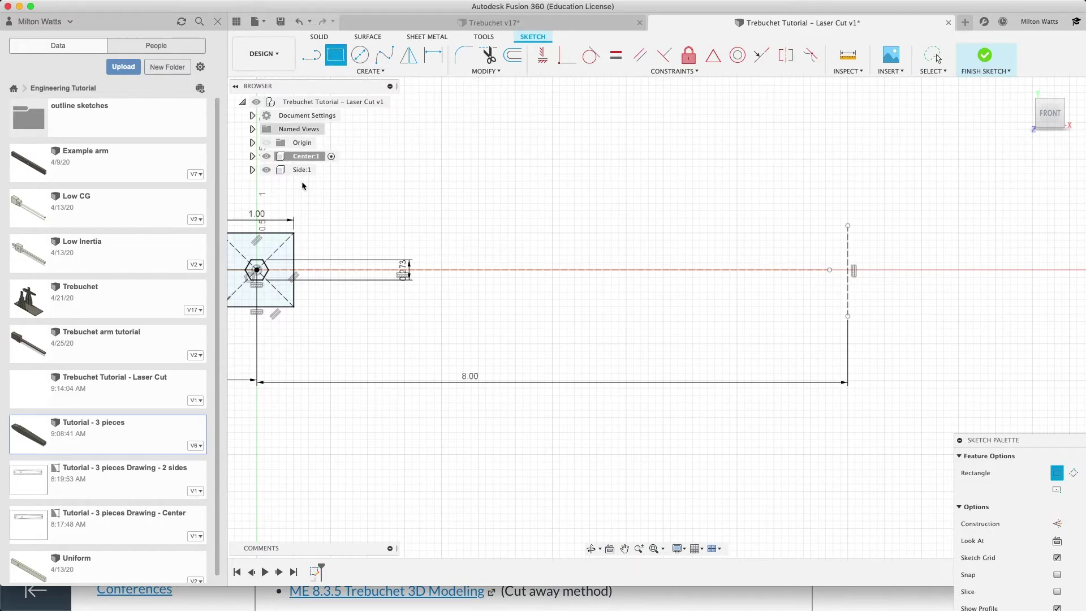
{"action": "left_click", "coordinate": [294, 232]}
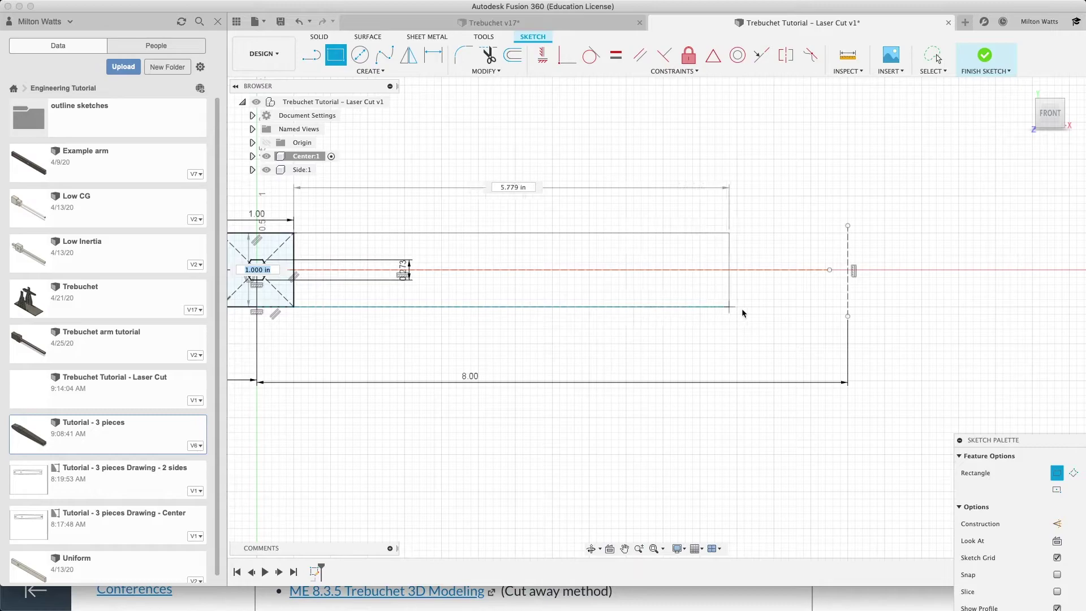
{"action": "left_click", "coordinate": [847, 307]}
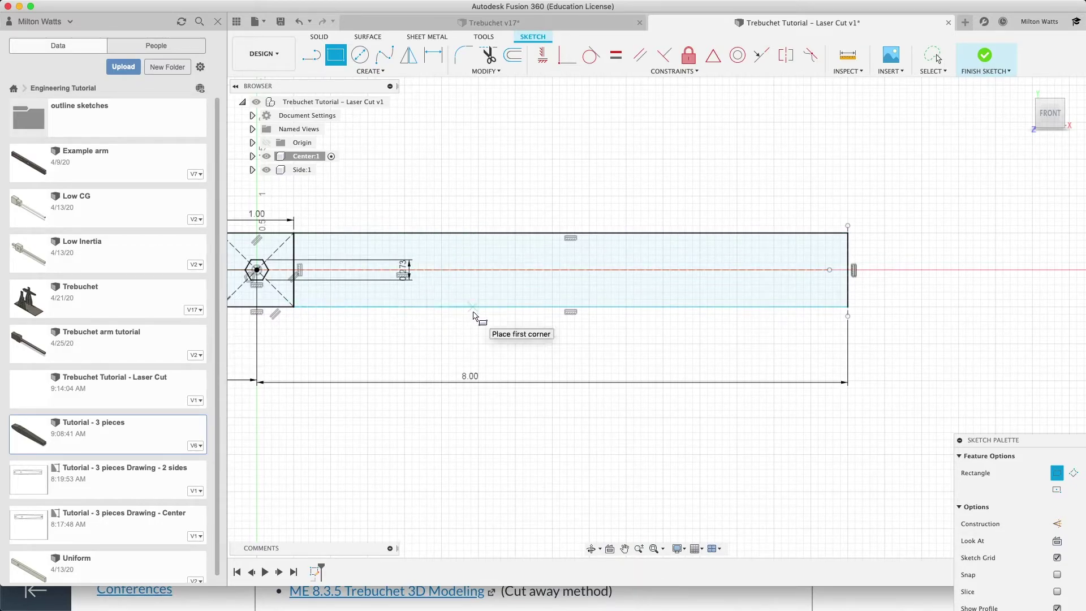
- Dimension the long rectangle's height between its top and bottom edges at 1 in
{"action": "left_click", "coordinate": [432, 63]}
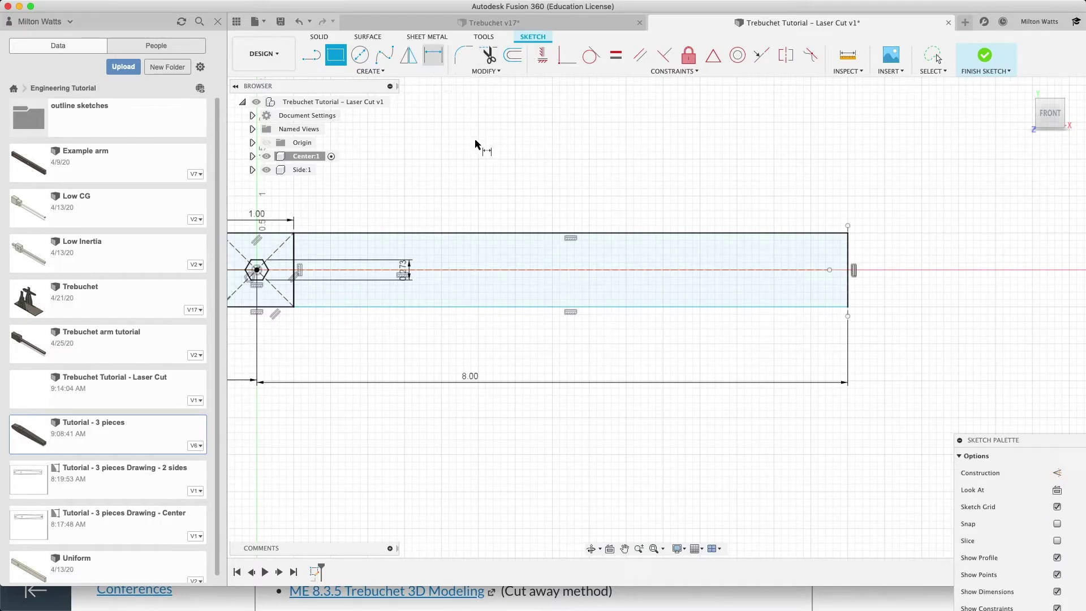
{"action": "left_click", "coordinate": [616, 307]}
{"action": "left_click", "coordinate": [617, 234]}
{"action": "left_click", "coordinate": [663, 338]}
{"action": "key", "text": "Return"}
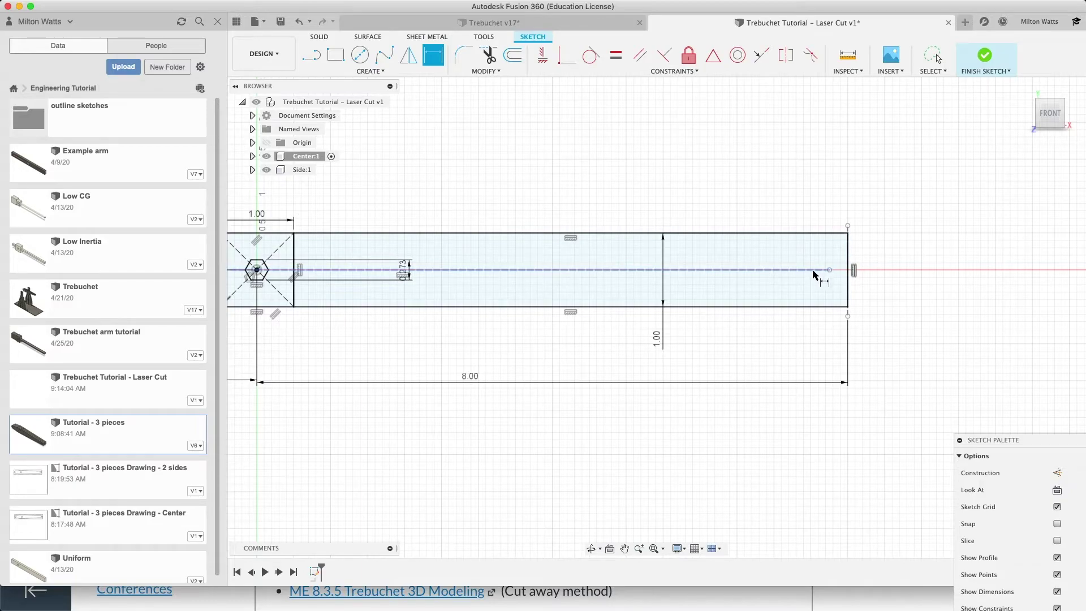
- Extend the right end of the horizontal construction line past the rectangle to about 9.03 in from the origin
{"action": "left_click", "coordinate": [849, 271]}
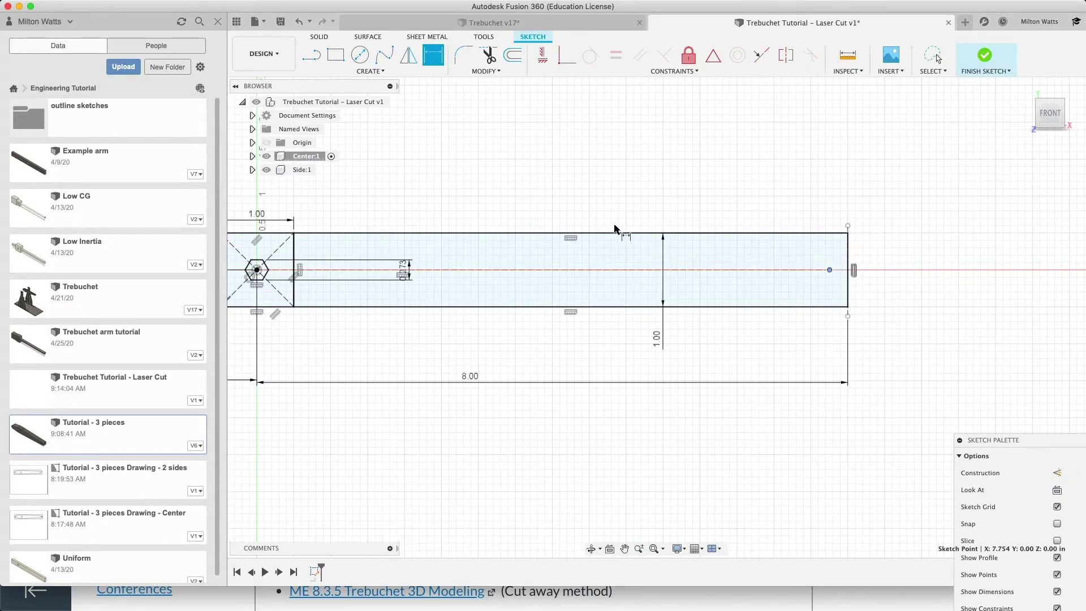
{"action": "key", "text": "Escape"}
{"action": "left_click_drag", "start_coordinate": [829, 272], "coordinate": [923, 273]}
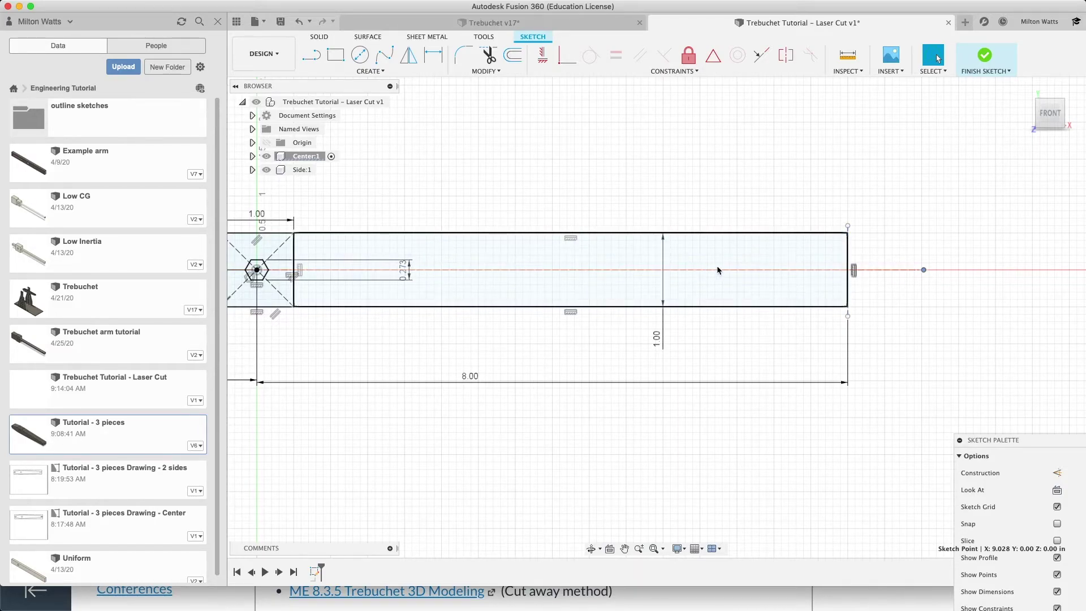
- Draw a 0.125 in diameter circle on the horizontal construction line near the rectangle's right end
{"action": "left_click", "coordinate": [362, 60]}
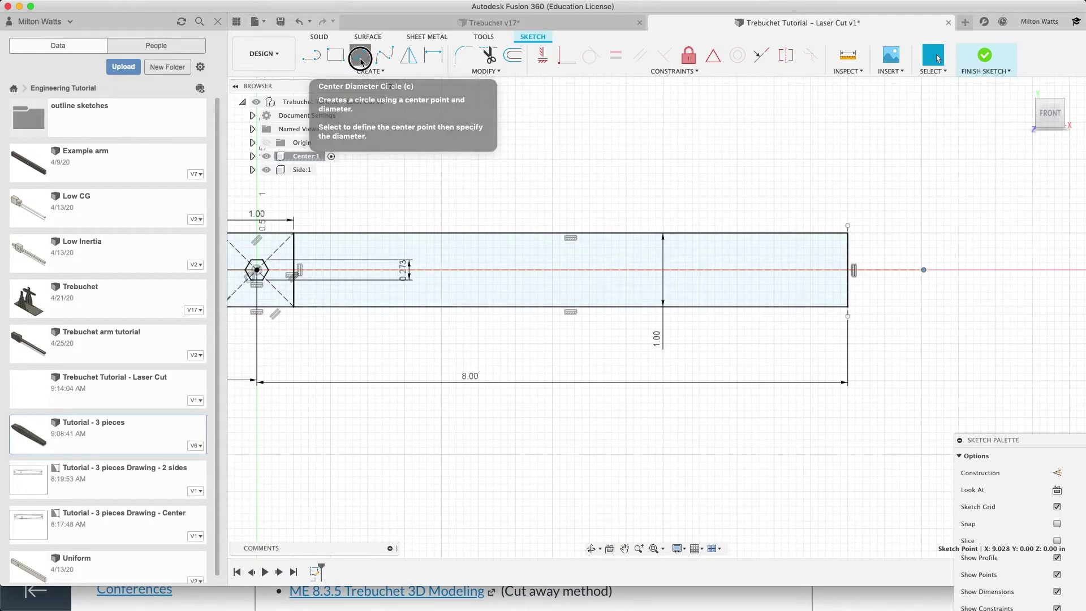
{"action": "left_click", "coordinate": [809, 271]}
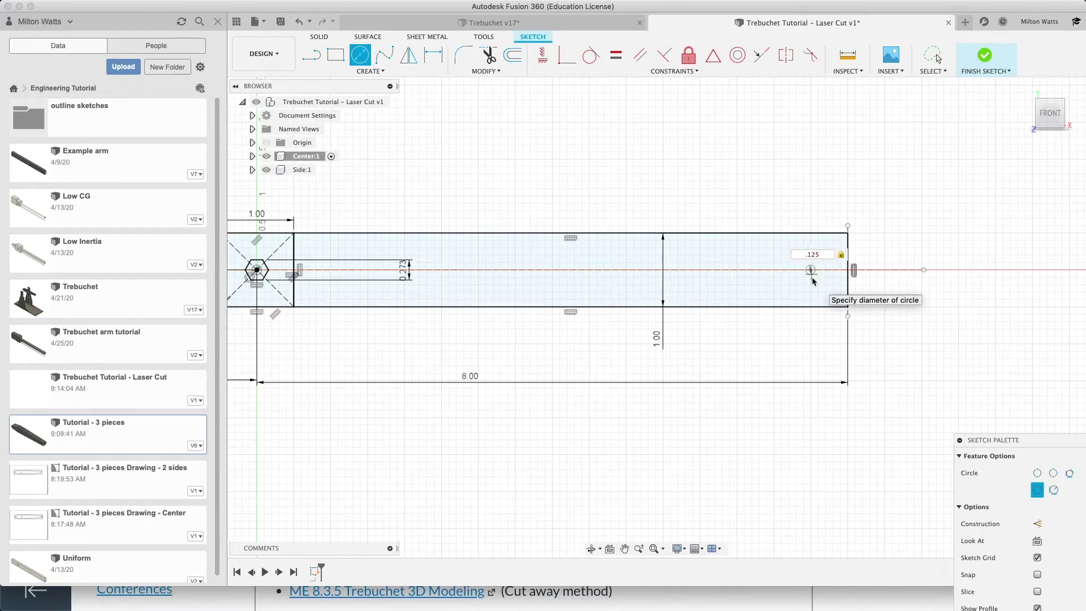
{"action": "type", "text": ".125"}
{"action": "key", "text": "Return"}
{"action": "key", "text": "Escape"}
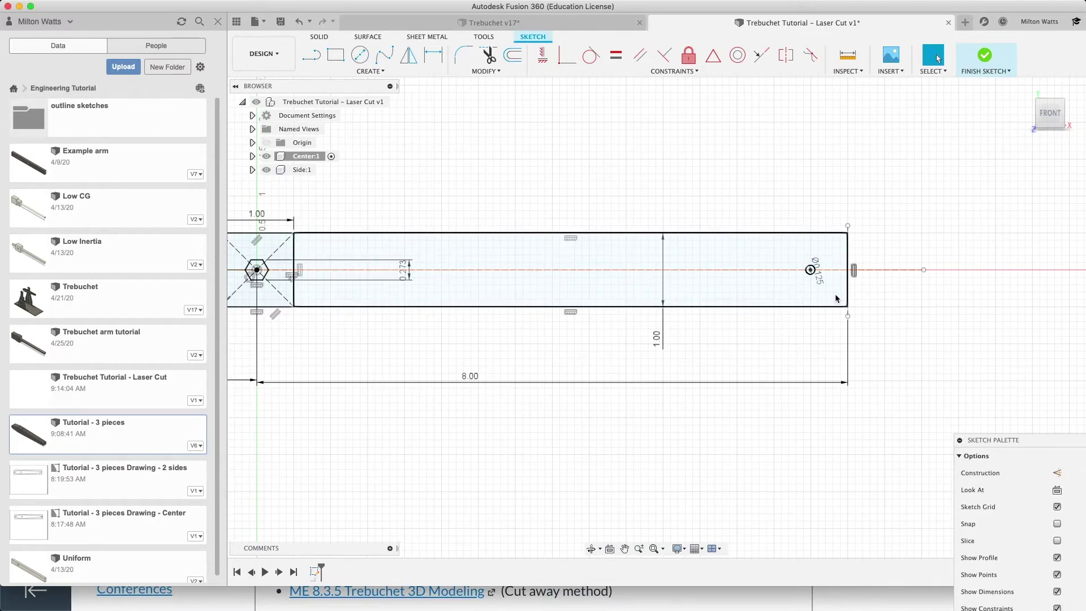
- Dimension the new circle's centre 0.5 in from the rectangle's right edge
{"action": "left_click", "coordinate": [848, 295]}
{"action": "key", "text": "d"}
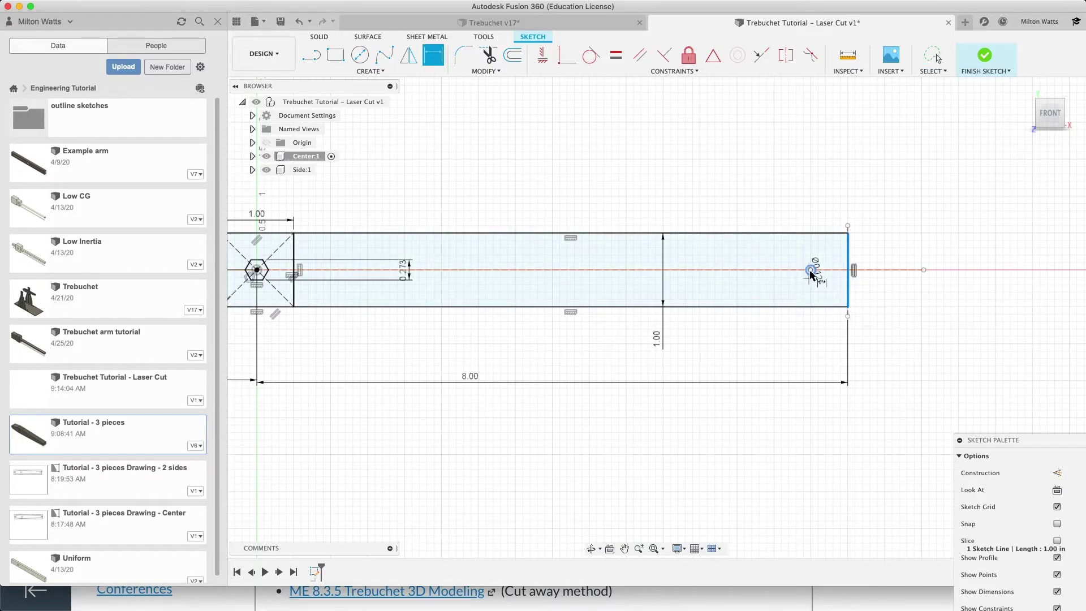
{"action": "left_click", "coordinate": [811, 271]}
{"action": "left_click", "coordinate": [826, 298]}
{"action": "key", "text": "Return"}
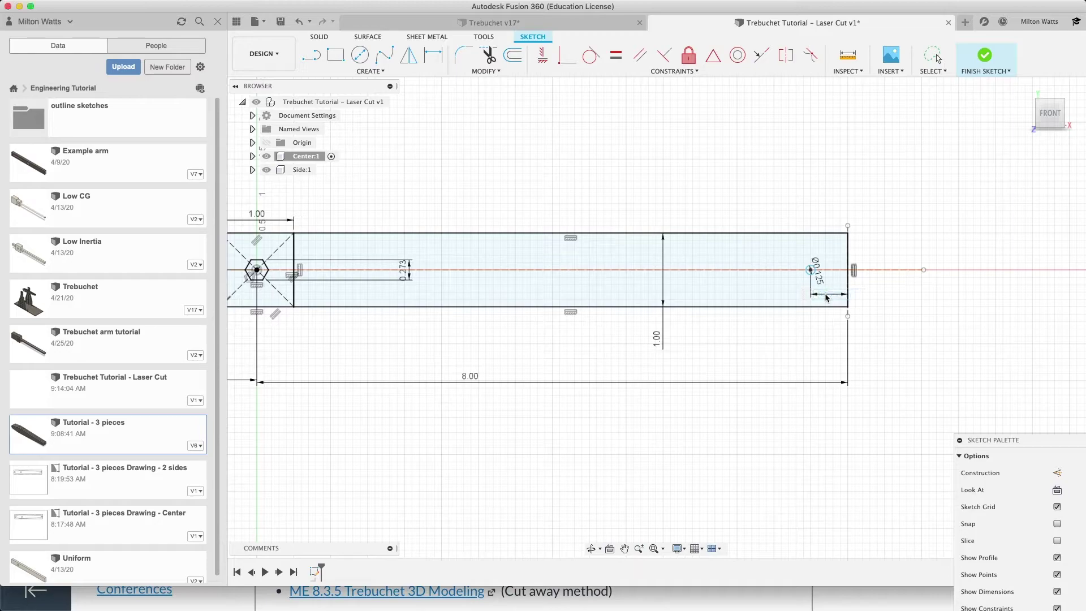
{"action": "double_click", "coordinate": [825, 289]}
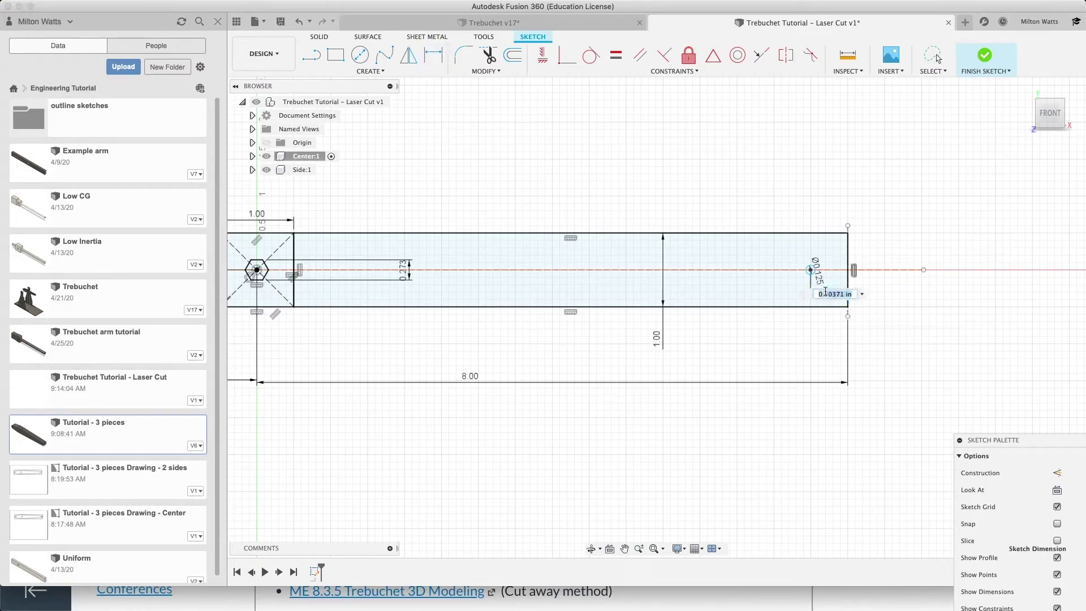
{"action": "key", "text": "Return"}
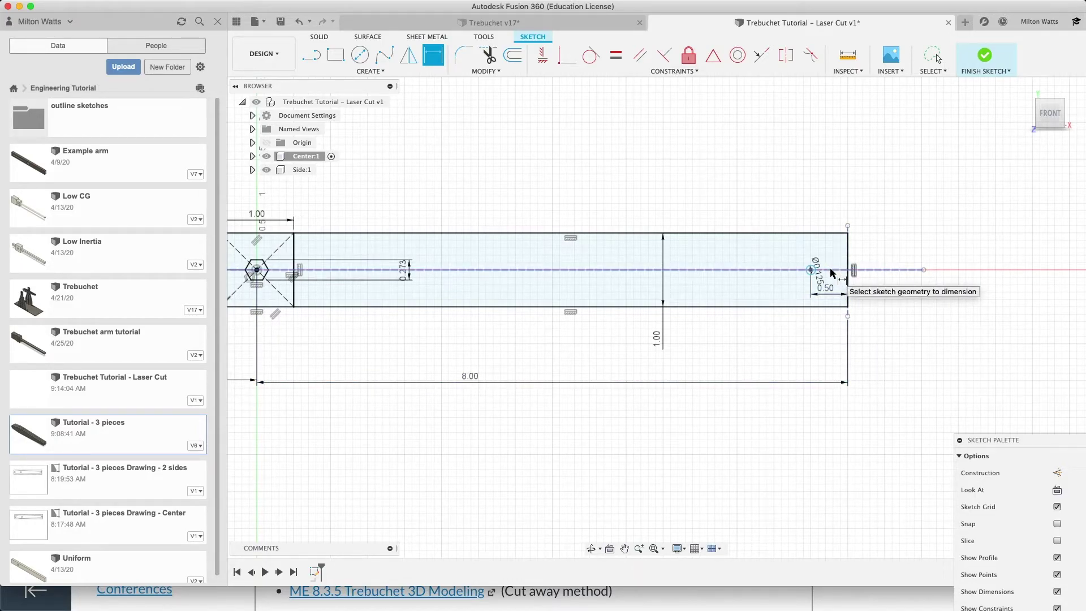
- Draw a 0.08 in diameter circle on the horizontal construction line between the 0.125 in circle and the rectangle's right edge
{"action": "scroll", "coordinate": [832, 273], "scroll_direction": "up", "scroll_amount": 5}
{"action": "scroll", "coordinate": [826, 275], "scroll_direction": "down", "scroll_amount": 3}
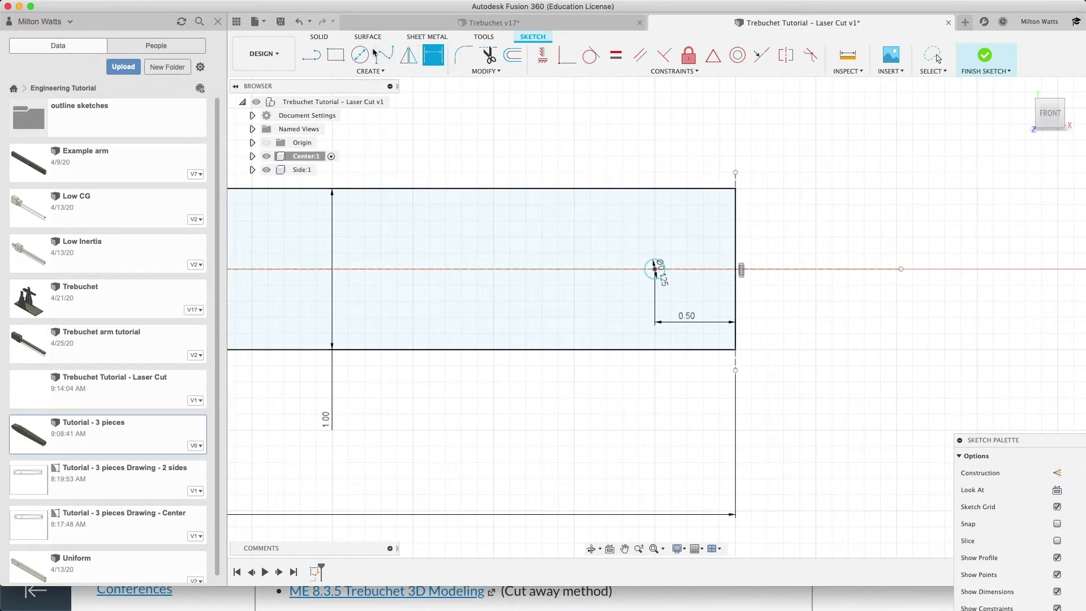
{"action": "key", "text": "c"}
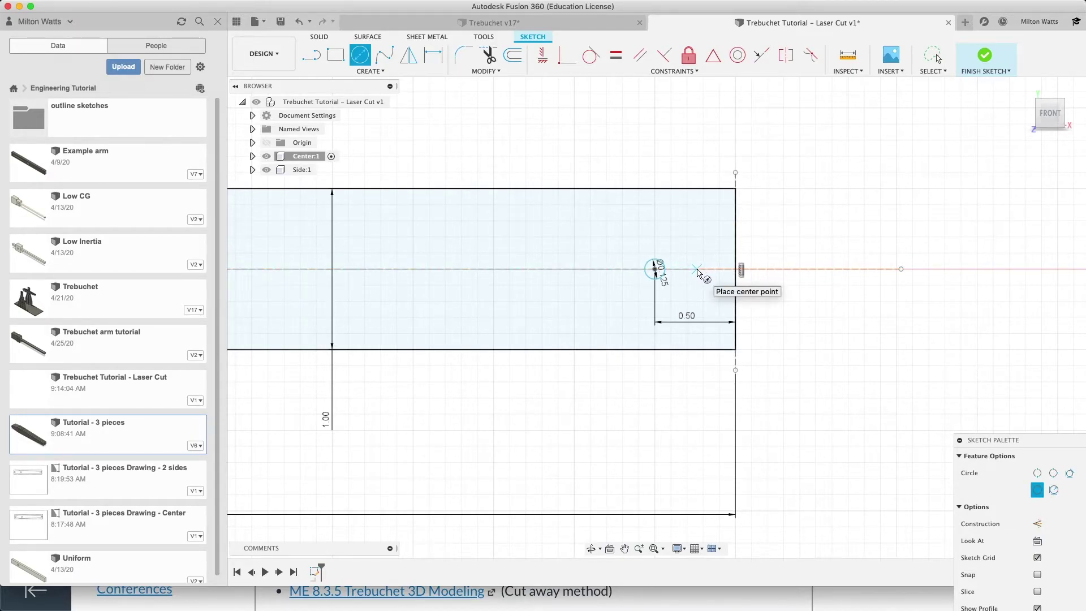
{"action": "left_click", "coordinate": [696, 269]}
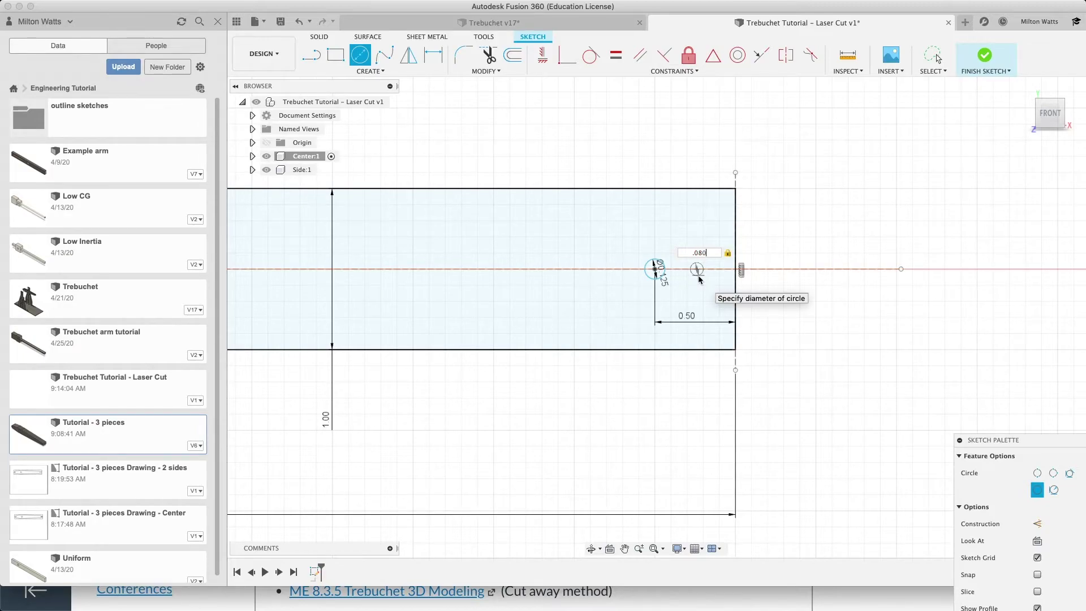
{"action": "key", "text": "Return"}
{"action": "key", "text": "Escape"}
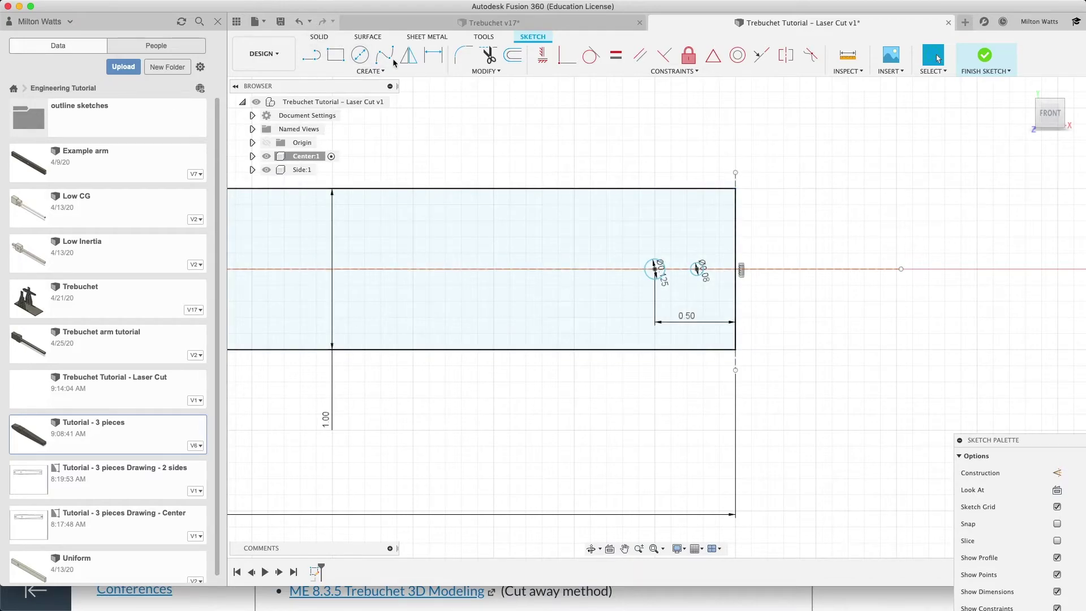
- Dimension the 0.08 in circle's centre 0.4 in from the rectangle's right edge
{"action": "left_click", "coordinate": [434, 55]}
{"action": "left_click", "coordinate": [697, 269]}
{"action": "left_click", "coordinate": [735, 273]}
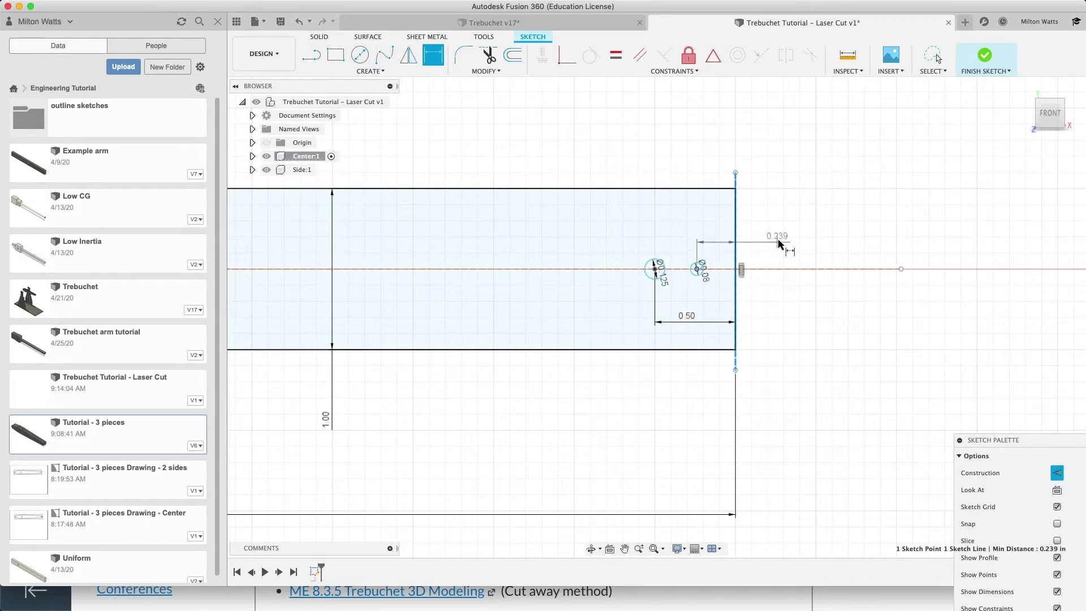
{"action": "left_click", "coordinate": [779, 241]}
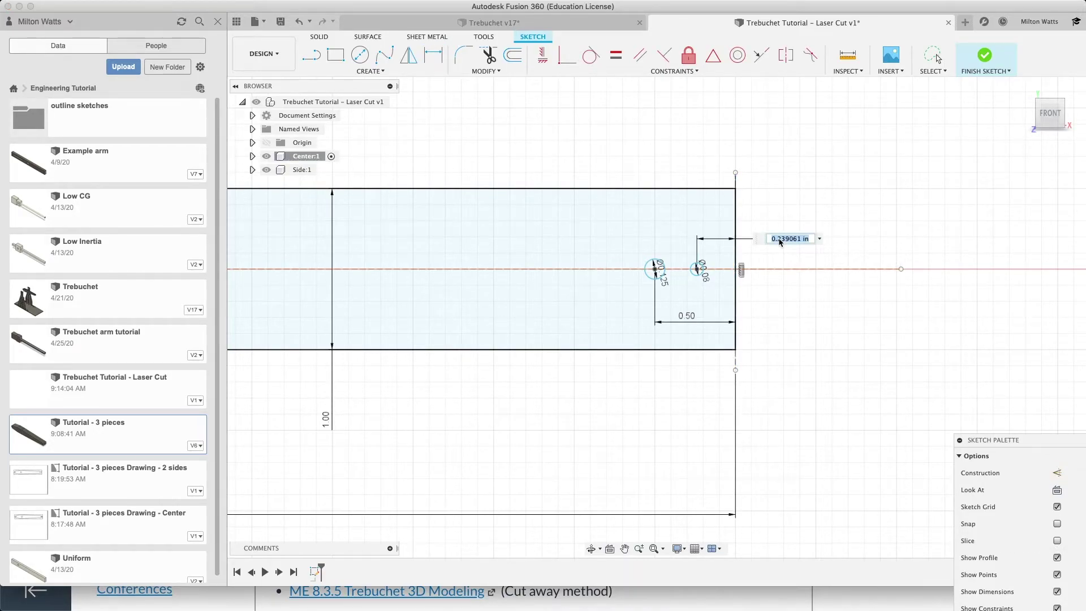
{"action": "key", "text": "Return"}
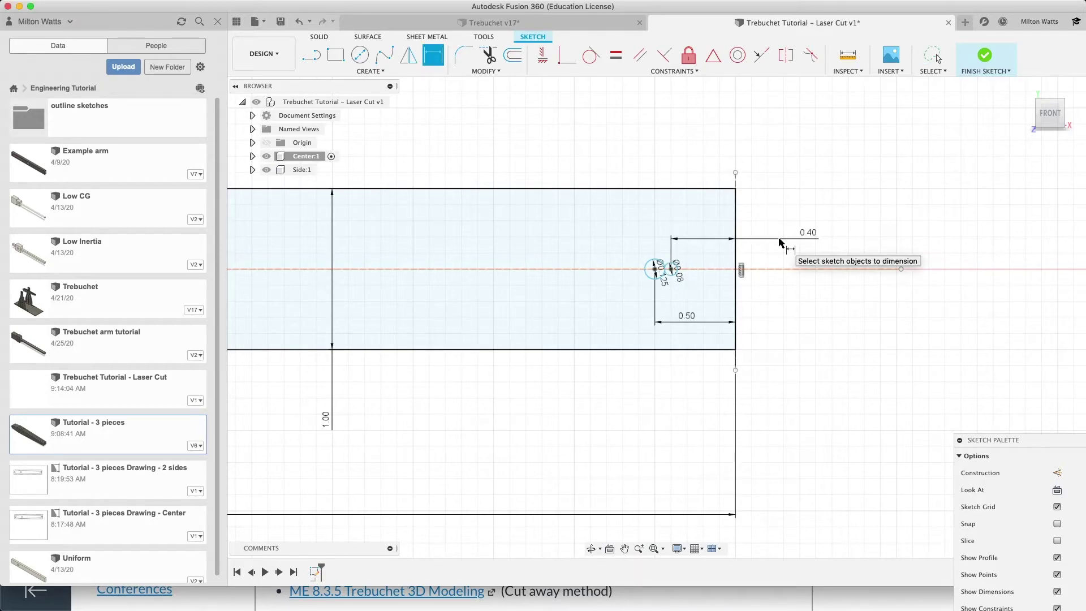
- Set the distance between the 0.08 in circle's centre and the rectangle's right edge to 0.375 in
{"action": "double_click", "coordinate": [809, 234]}
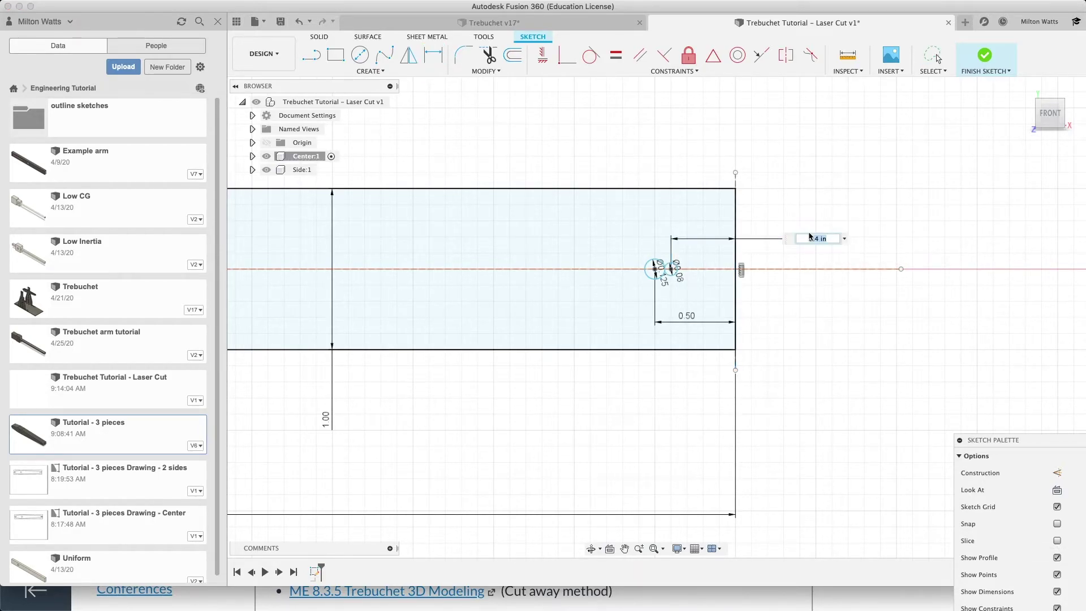
{"action": "type", "text": ".375"}
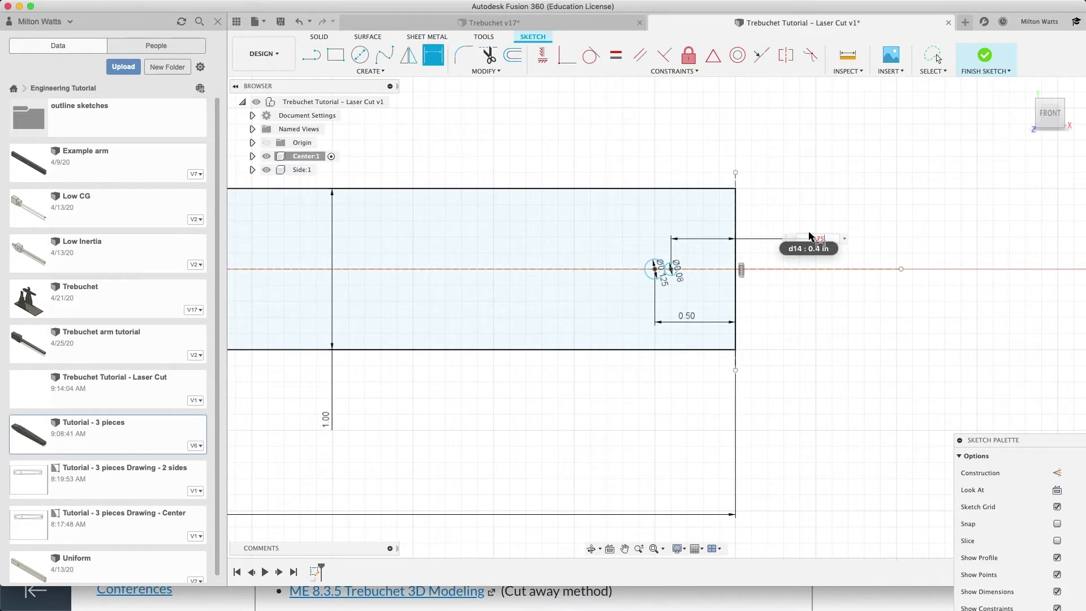
{"action": "key", "text": "Return"}
- Draw a line about 0.378 in long from the rectangle's right edge, above the construction line, tangent to the top of the 0.08 in circle
{"action": "scroll", "coordinate": [810, 237], "scroll_direction": "down", "scroll_amount": 2}
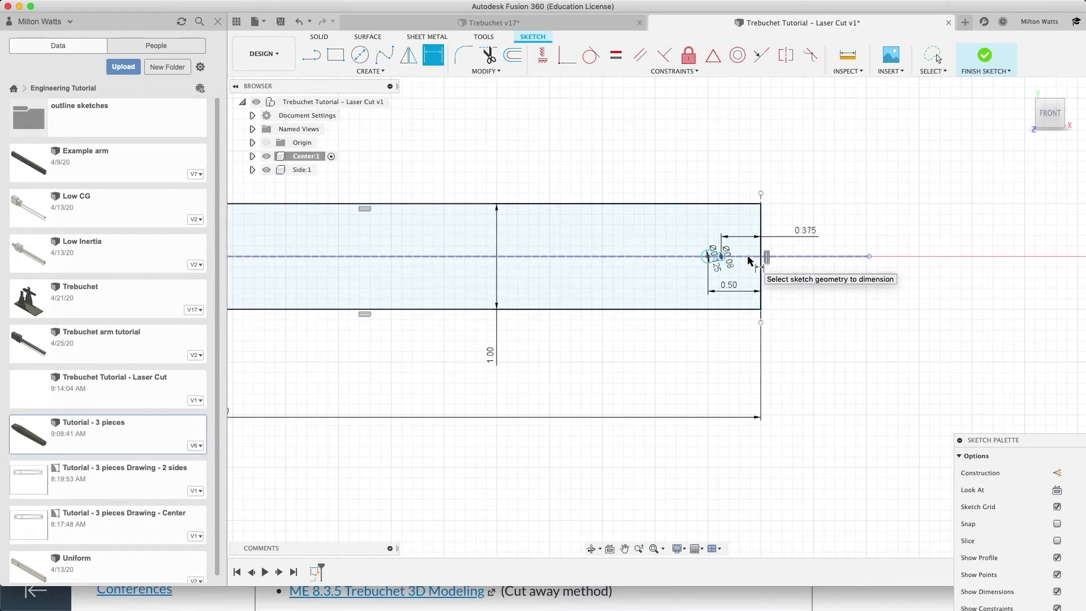
{"action": "scroll", "coordinate": [749, 260], "scroll_direction": "up", "scroll_amount": 5}
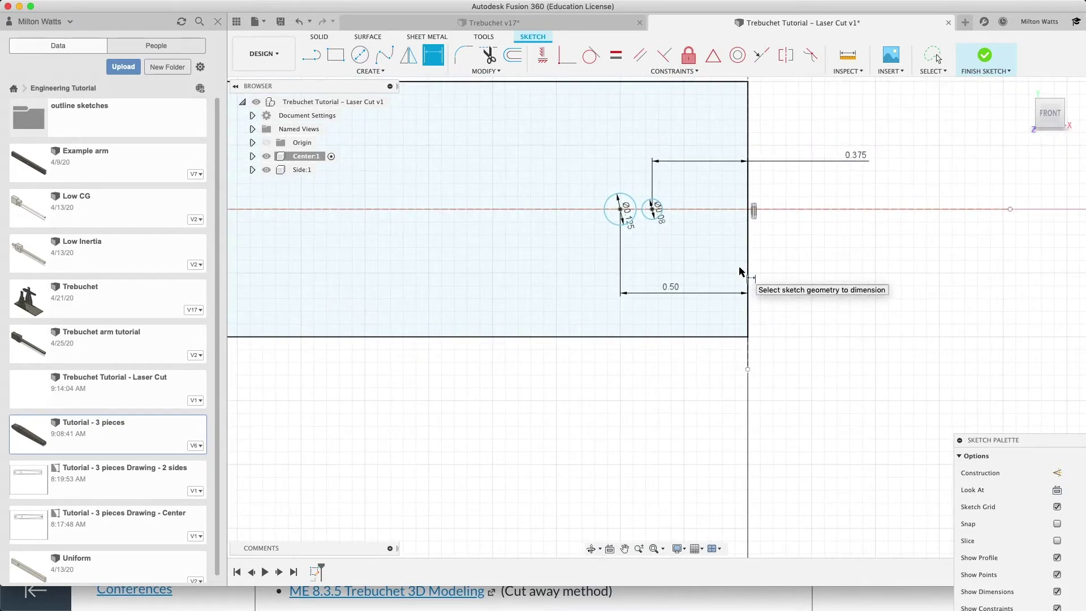
{"action": "scroll", "coordinate": [739, 267], "scroll_direction": "up", "scroll_amount": 3}
{"action": "scroll", "coordinate": [739, 268], "scroll_direction": "down", "scroll_amount": 1}
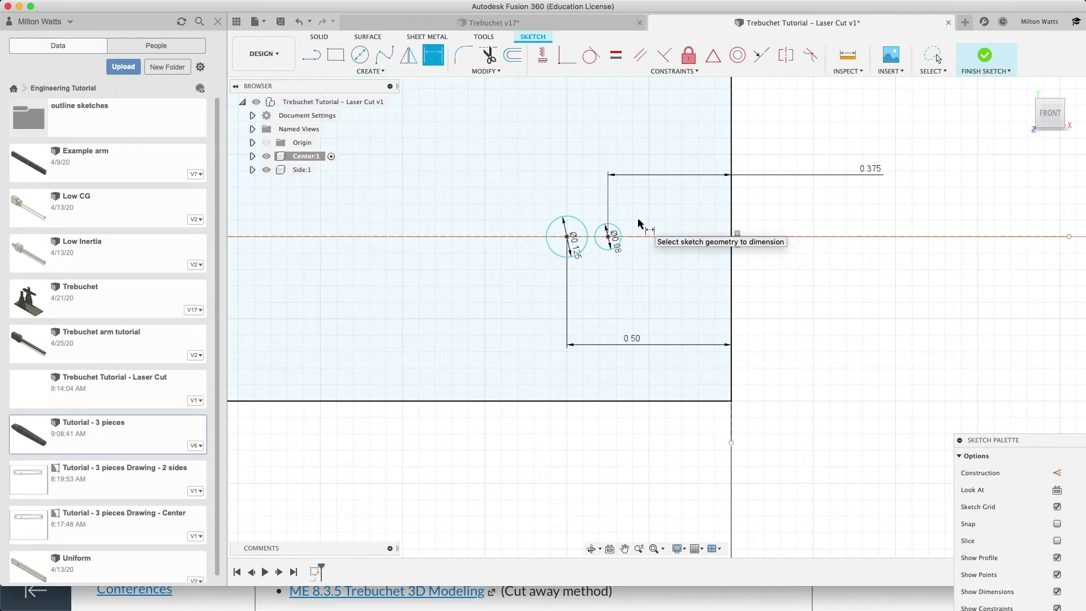
{"action": "key", "text": "l"}
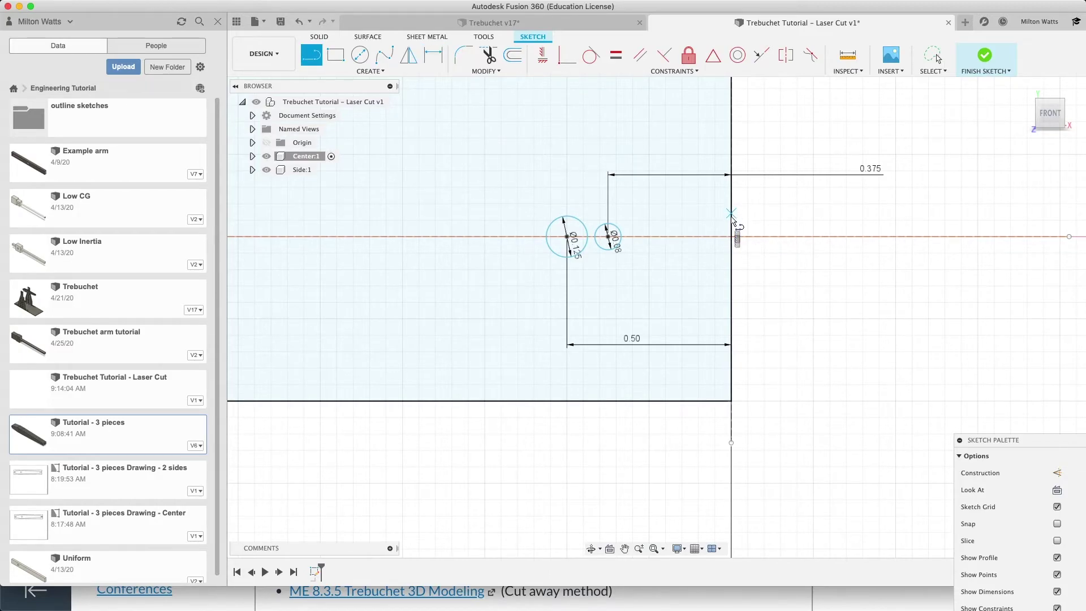
{"action": "left_click", "coordinate": [731, 217]}
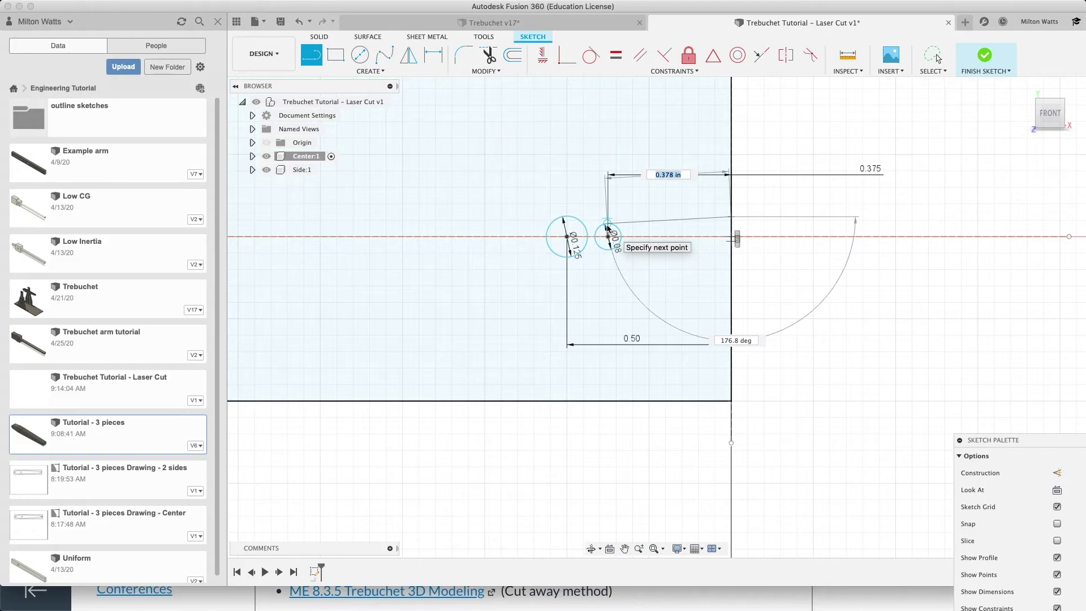
{"action": "double_click", "coordinate": [608, 225]}
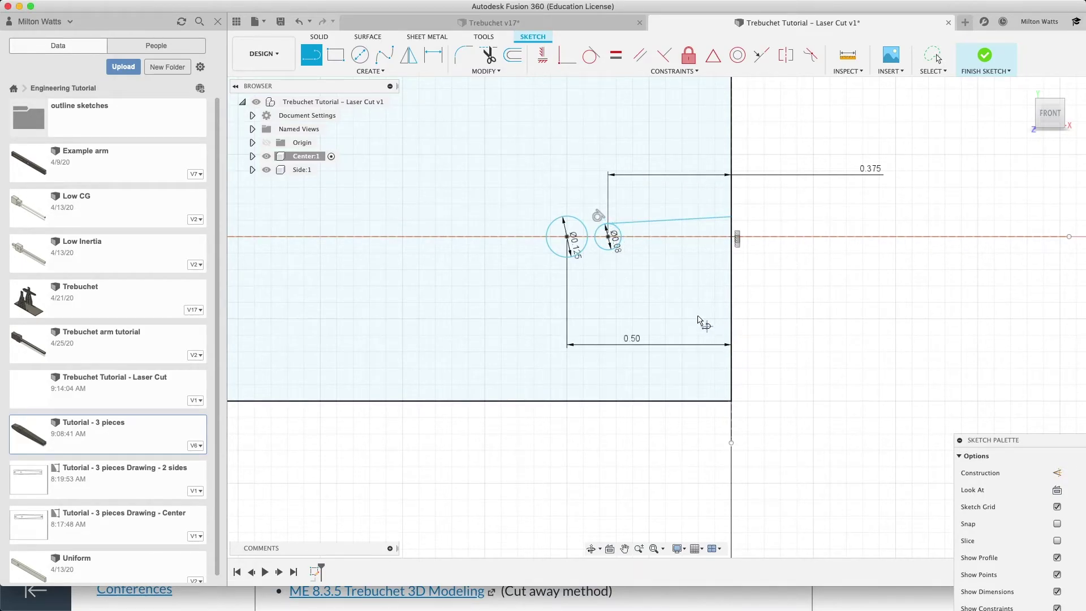
{"action": "key", "text": "Escape"}
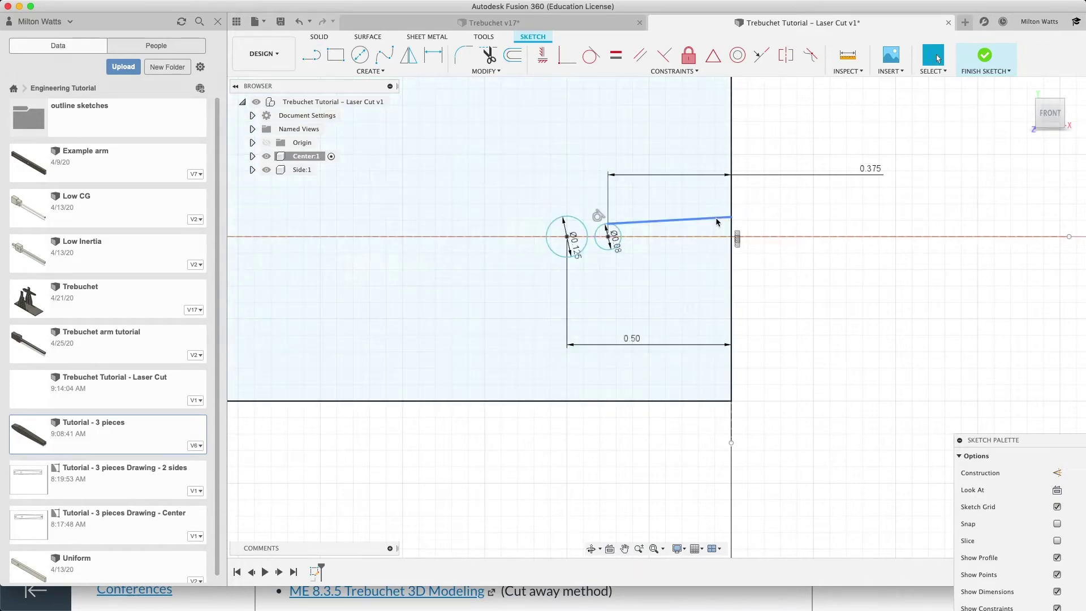
- Level the upper slot line by moving its right endpoint down the edge and apply a Horizontal/Vertical constraint to it
{"action": "mouse_move", "coordinate": [731, 219]}
{"action": "left_mouse_down"}
{"action": "mouse_move", "coordinate": [733, 238]}
{"action": "mouse_move", "coordinate": [733, 224]}
{"action": "left_mouse_up"}
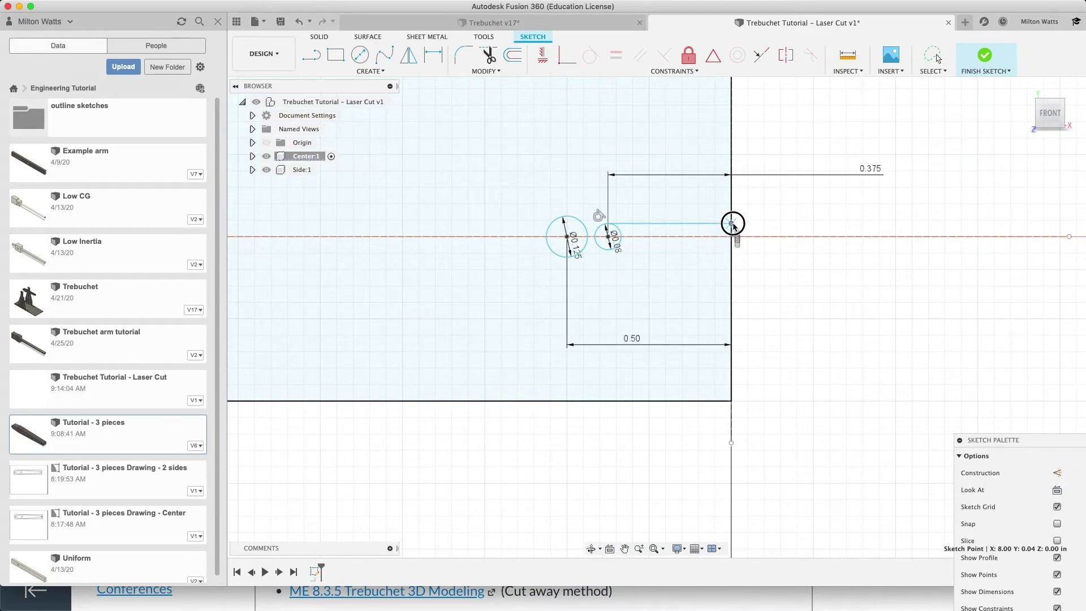
{"action": "left_click", "coordinate": [678, 223]}
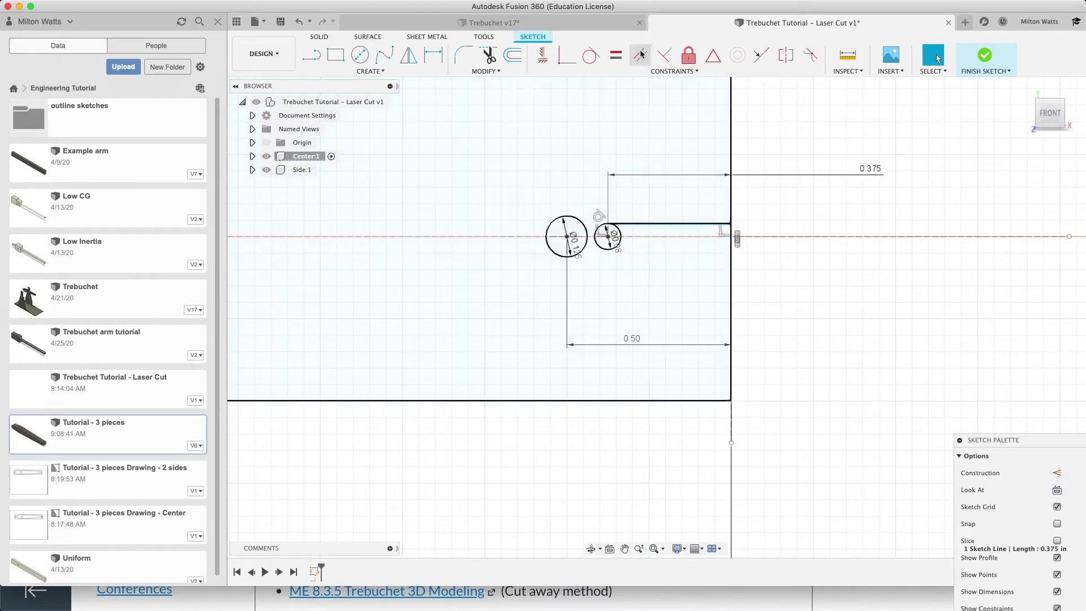
{"action": "left_click", "coordinate": [542, 56]}
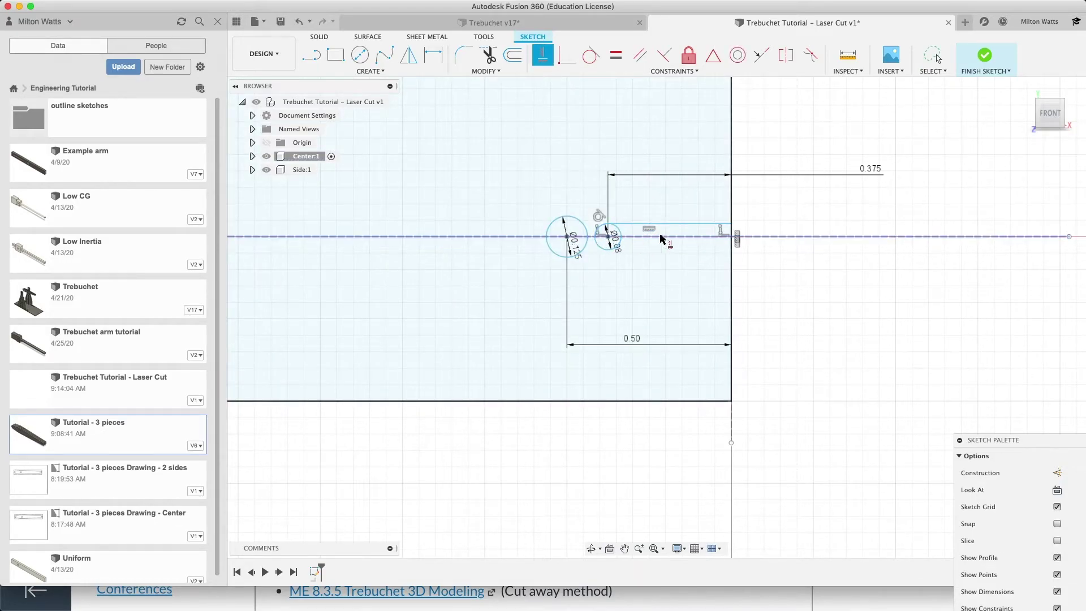
- Draw a second line from the rectangle's right edge tangent to the bottom of the 0.08 in circle and constrain it horizontal
{"action": "key", "text": "l"}
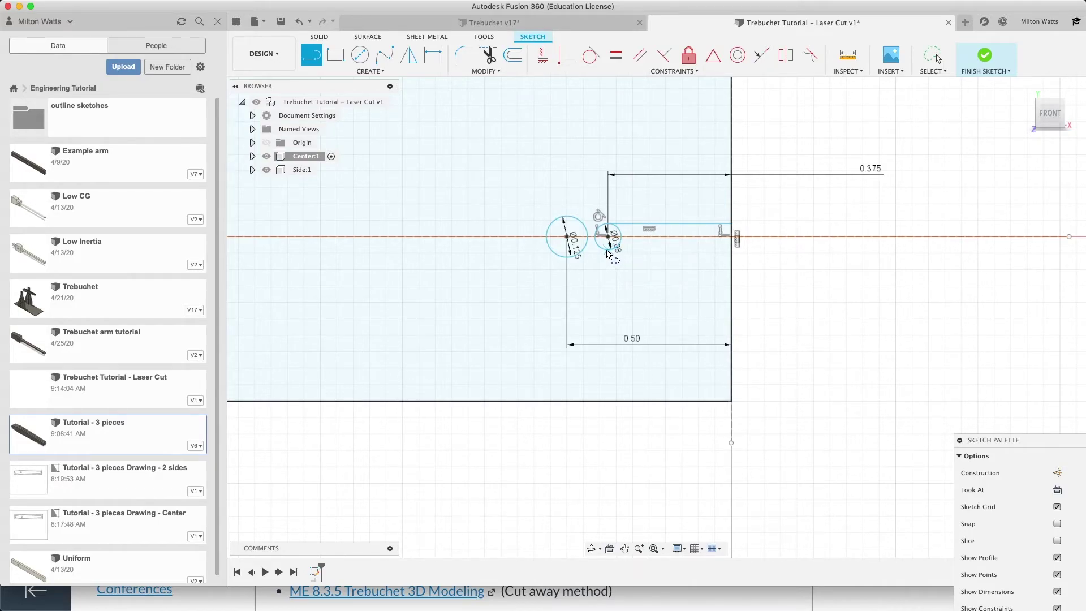
{"action": "left_click", "coordinate": [731, 263]}
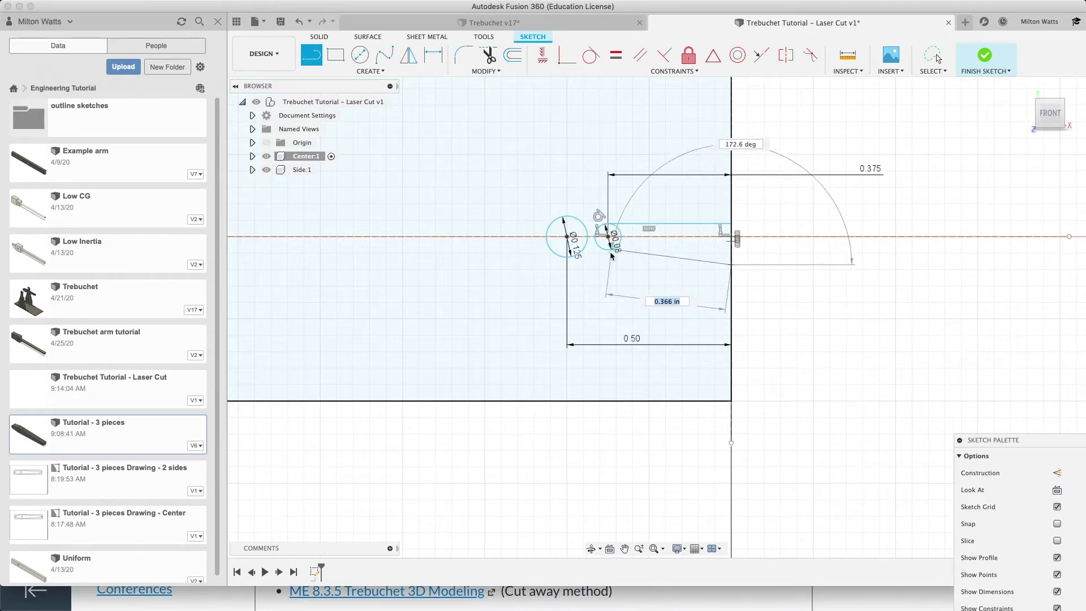
{"action": "left_click", "coordinate": [614, 249]}
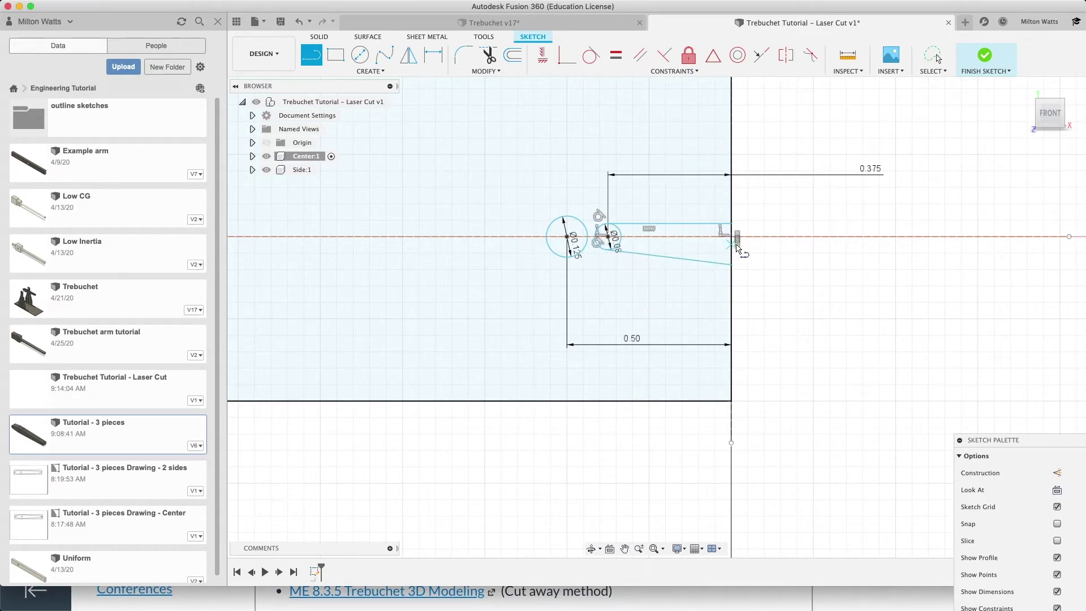
{"action": "left_click", "coordinate": [542, 55]}
{"action": "left_click", "coordinate": [667, 257]}
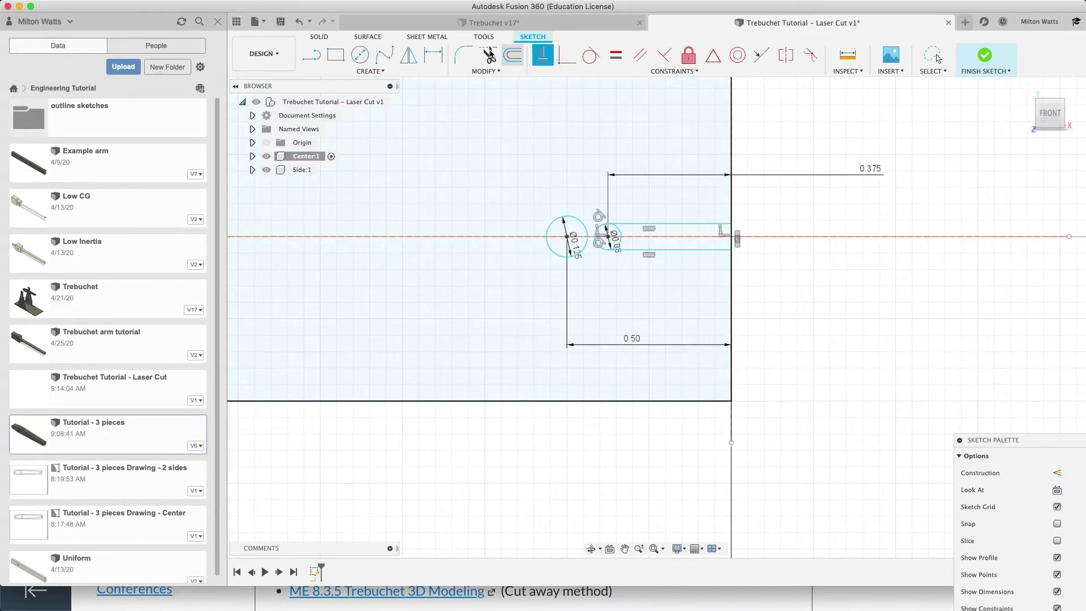
- Trim the right-edge segment between the two slot lines and the right half of the 0.08 in circle to open the slot
{"action": "left_click", "coordinate": [485, 71]}
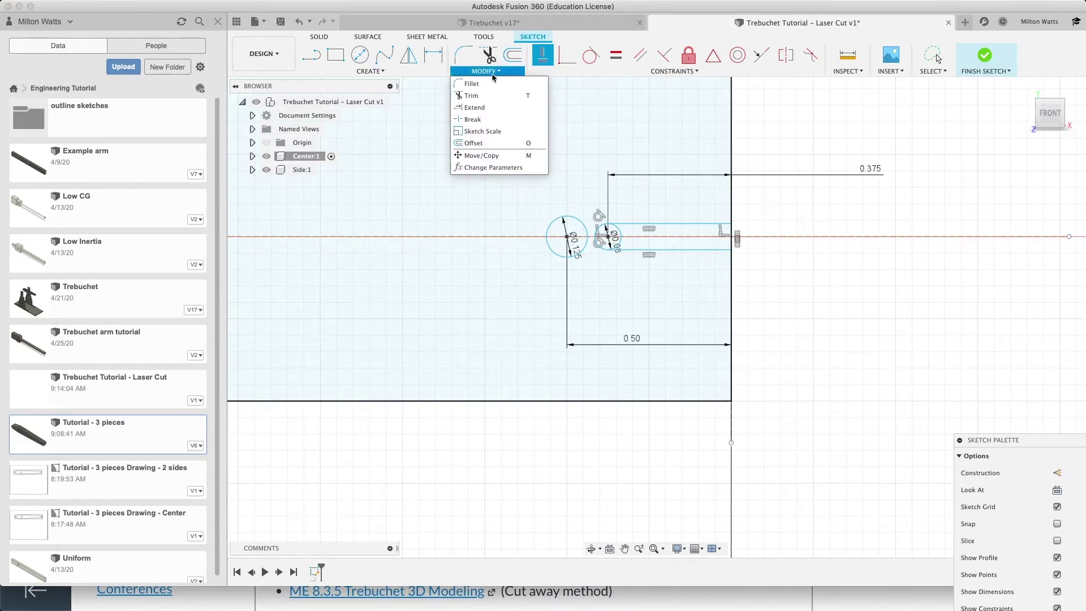
{"action": "left_click", "coordinate": [478, 100]}
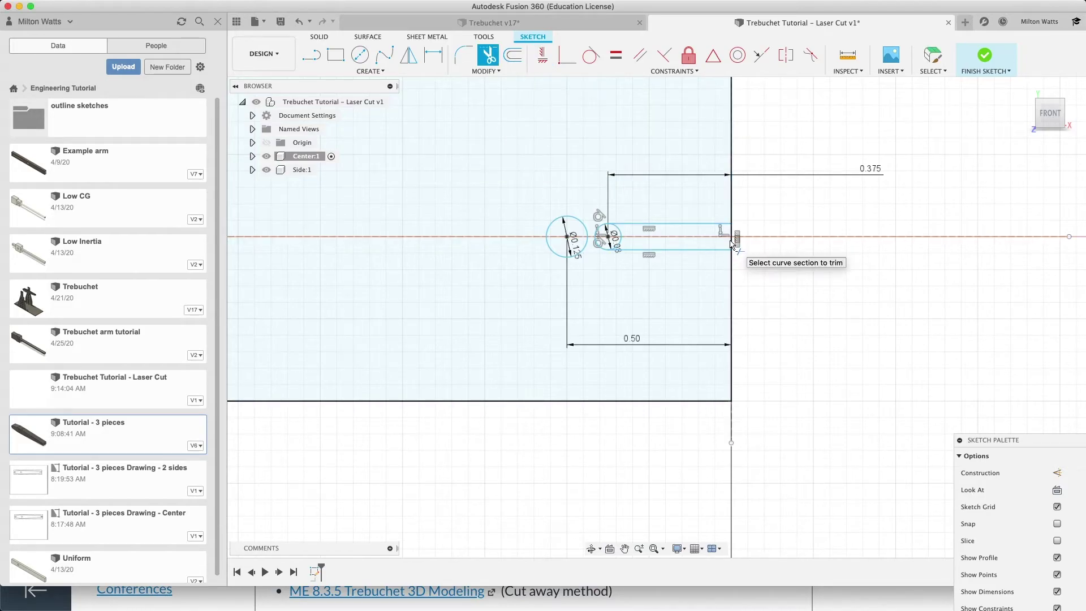
{"action": "left_click", "coordinate": [732, 241]}
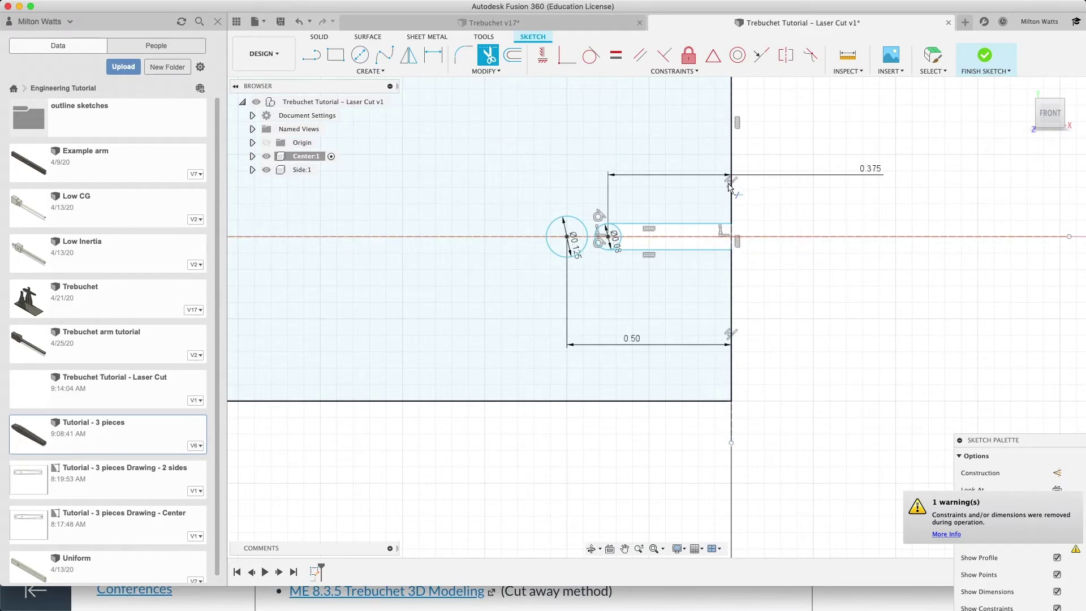
{"action": "left_click", "coordinate": [619, 231]}
{"action": "left_click", "coordinate": [621, 239]}
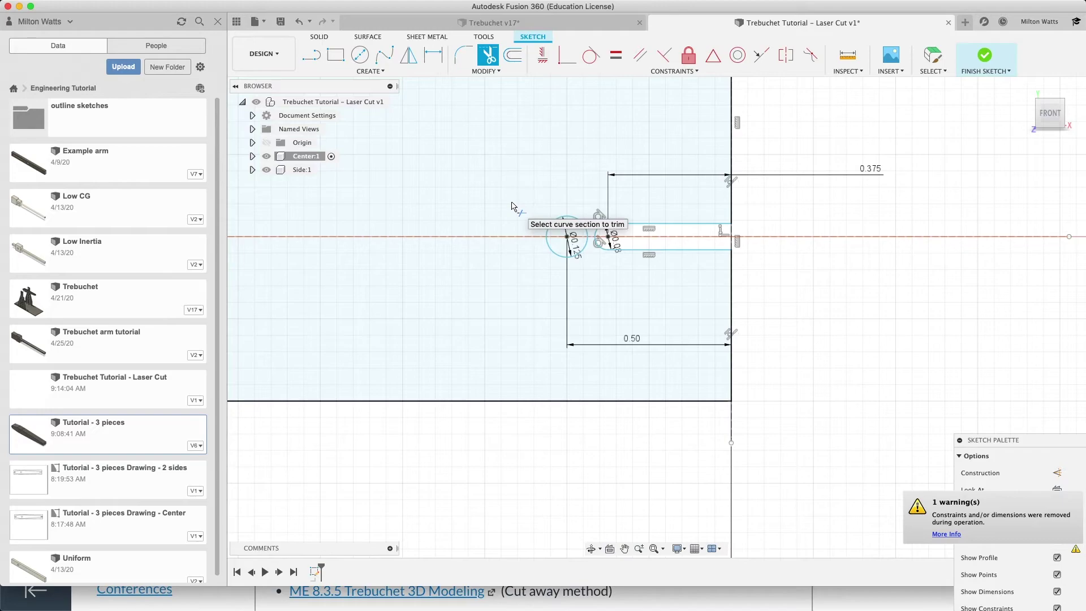
- Fit the whole arm profile in view and finish the Center component's sketch
{"action": "key", "text": "F6"}
{"action": "scroll", "coordinate": [512, 207], "scroll_direction": "right", "scroll_amount": 3}
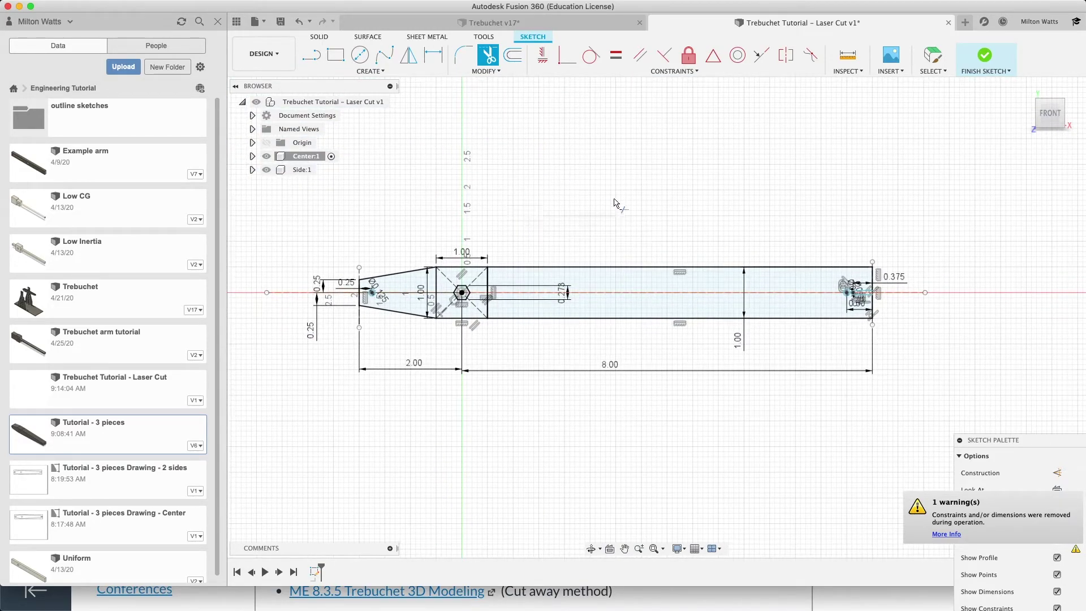
{"action": "left_click", "coordinate": [984, 56]}
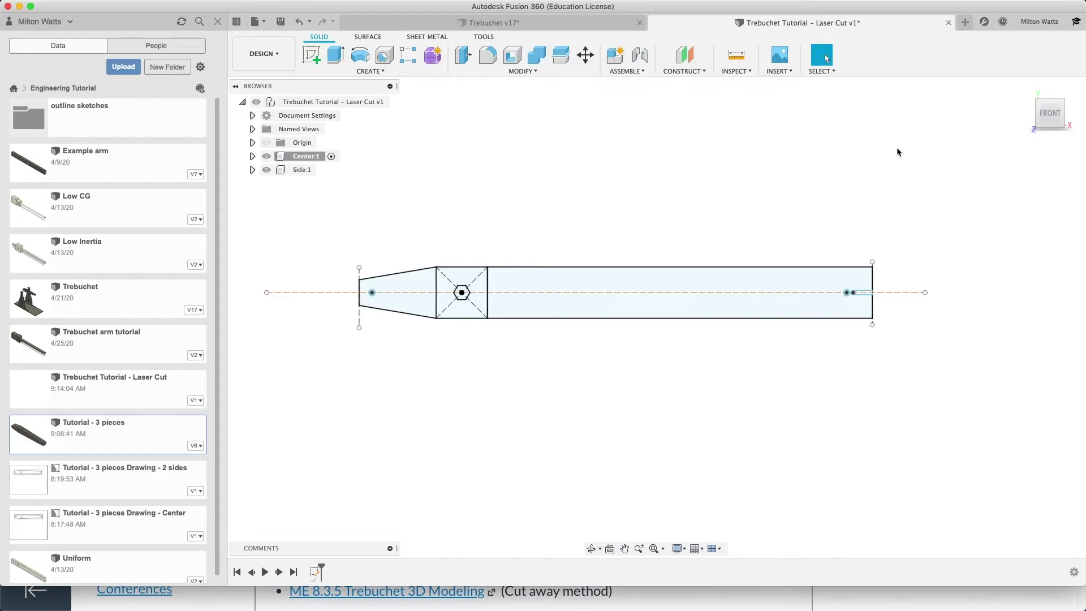
- Extrude the Center component's three arm profiles symmetrically by 0.25 in whole length as a new body, leaving out the holes and slot
{"action": "mouse_move", "coordinate": [1047, 116]}
{"action": "middle_mouse_down", "text": "shift"}
{"action": "mouse_move", "coordinate": [1029, 116]}
{"action": "mouse_move", "coordinate": [1009, 147]}
{"action": "middle_mouse_up", "text": "shift"}
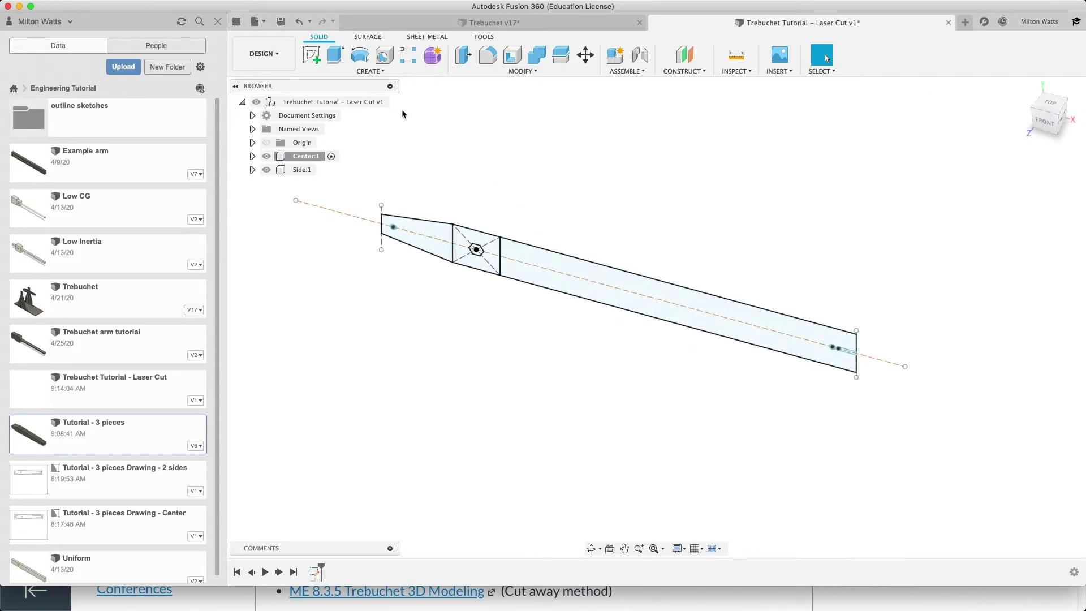
{"action": "left_click", "coordinate": [336, 54]}
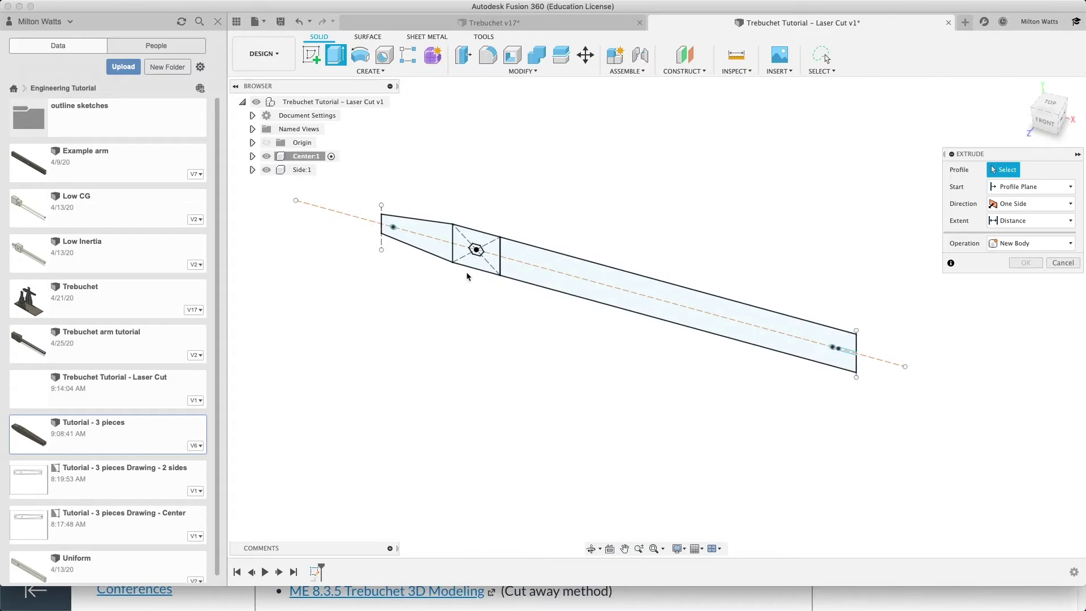
{"action": "left_click", "coordinate": [419, 238]}
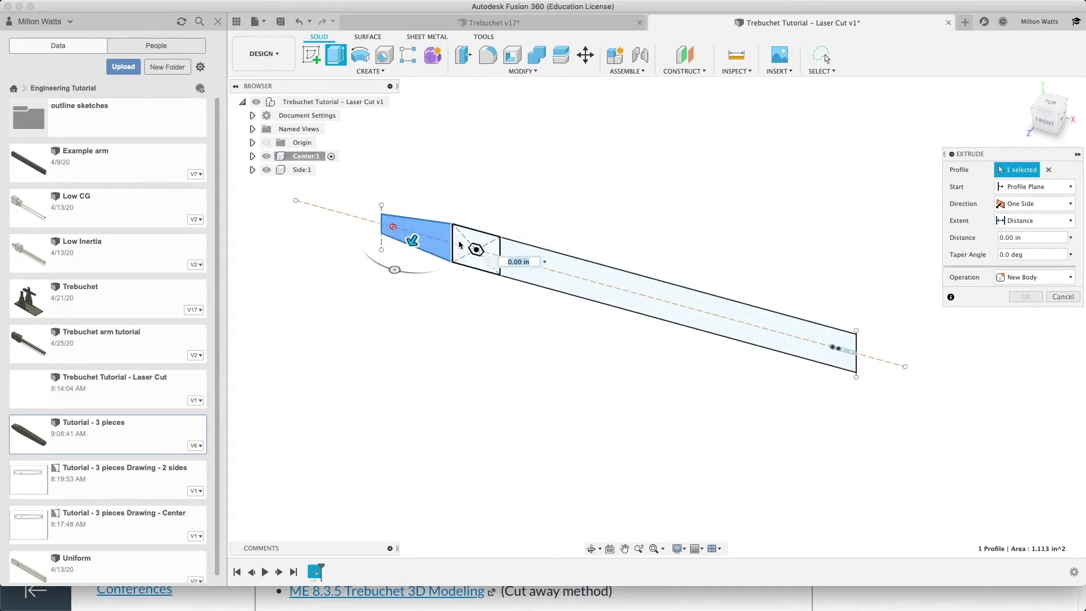
{"action": "left_click", "coordinate": [486, 256]}
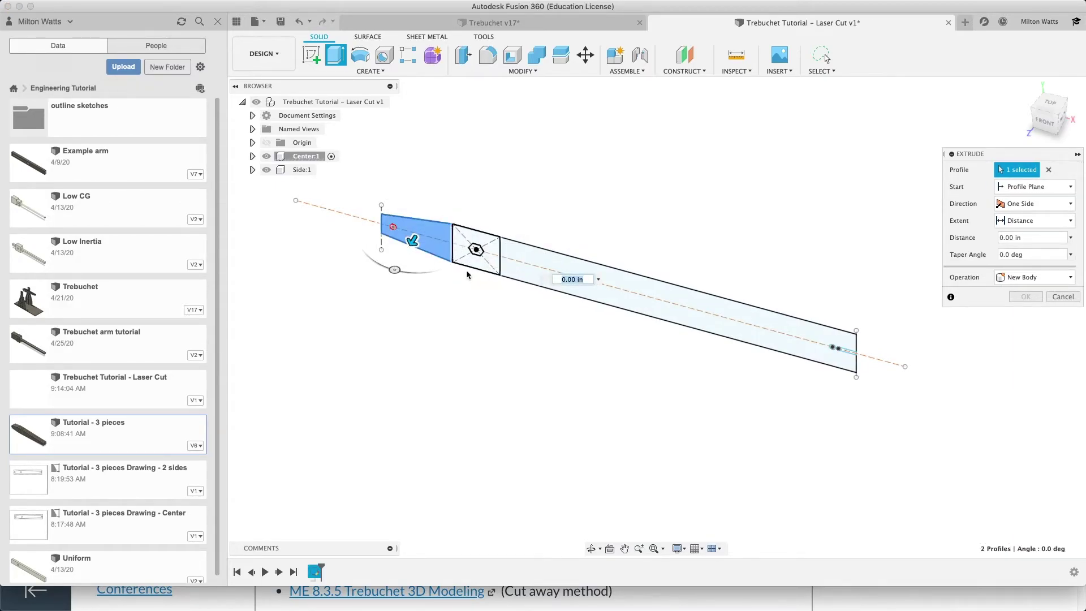
{"action": "left_click", "coordinate": [711, 307]}
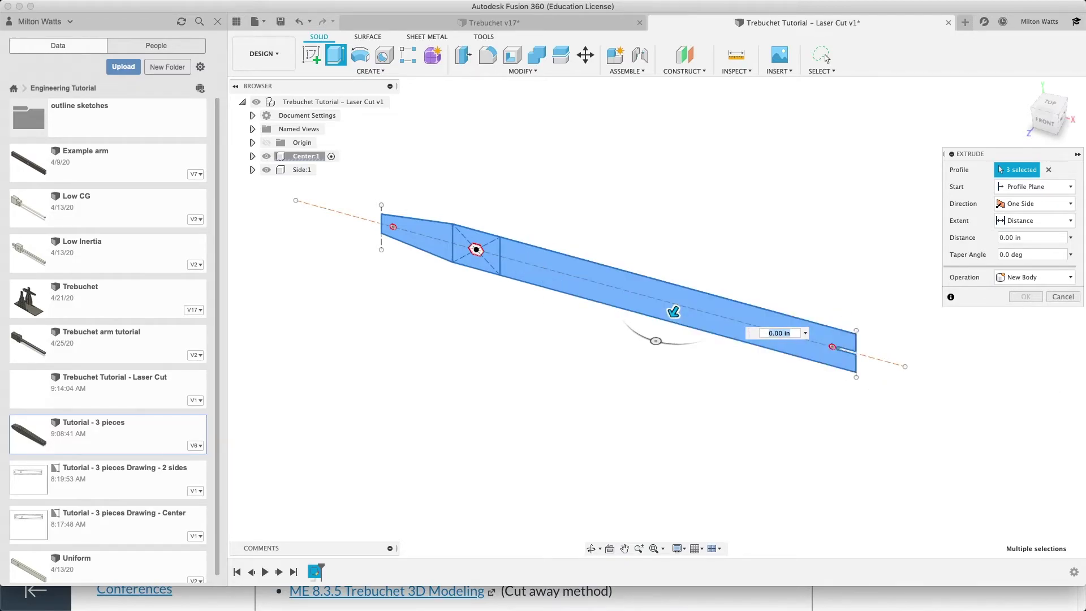
{"action": "left_click", "coordinate": [1025, 207]}
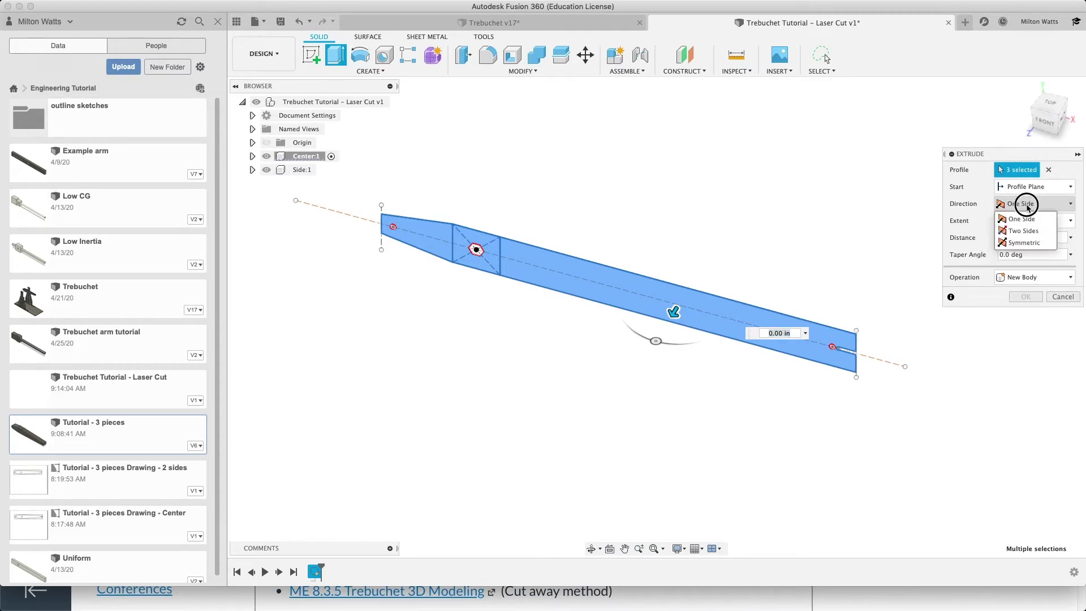
{"action": "left_click", "coordinate": [1024, 242]}
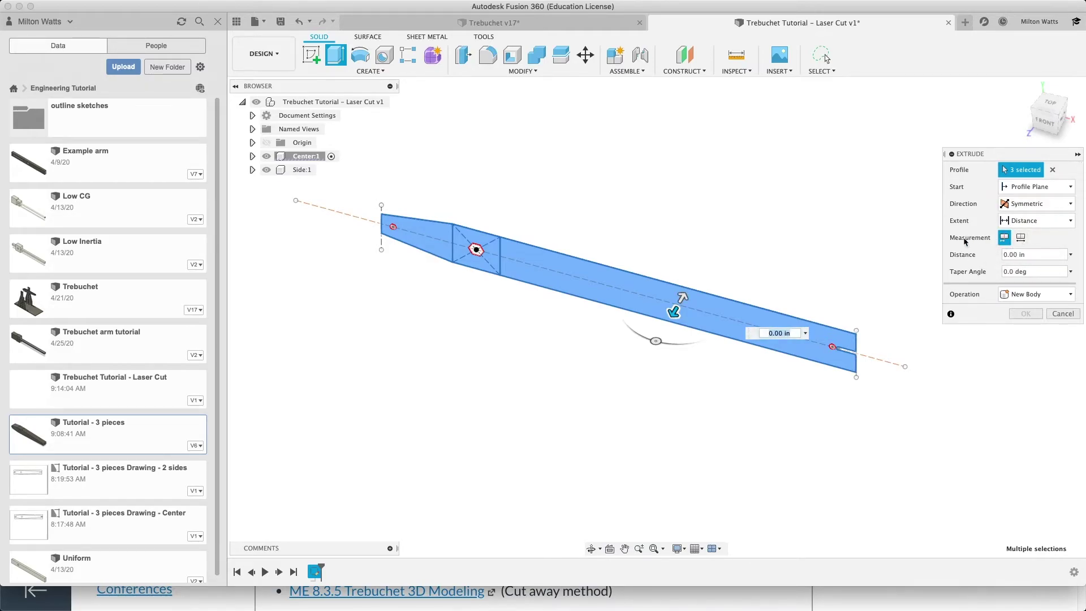
{"action": "left_click", "coordinate": [1021, 239]}
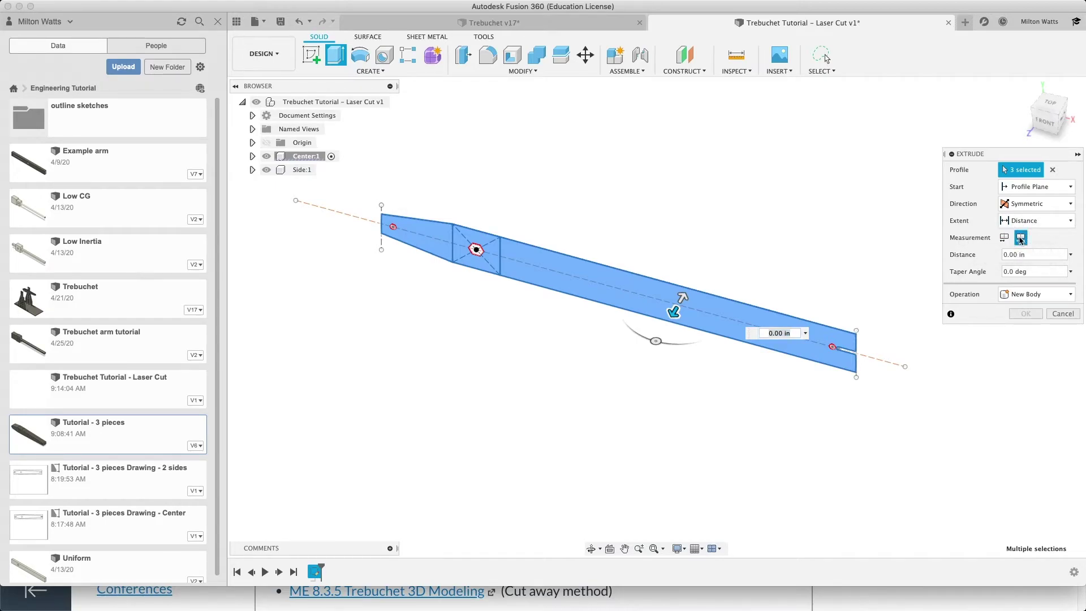
{"action": "left_click", "coordinate": [1040, 254]}
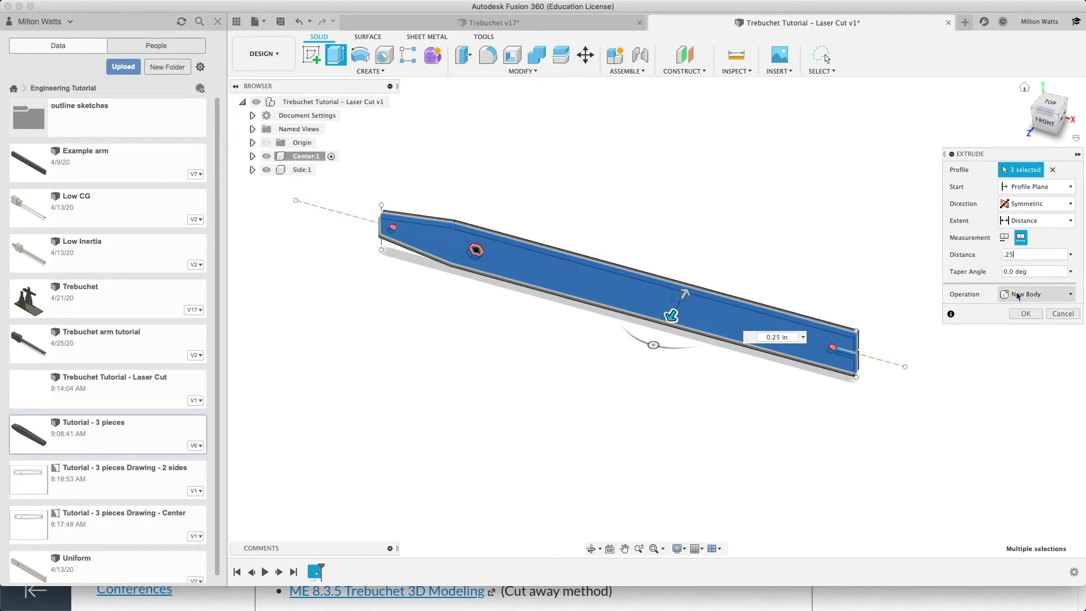
{"action": "left_click", "coordinate": [1025, 313]}
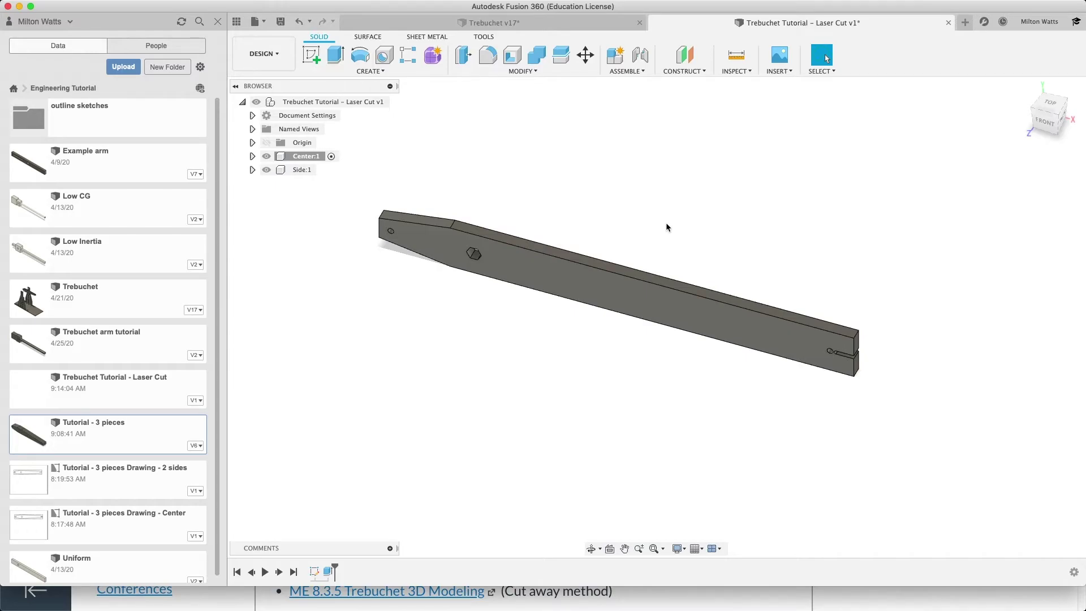
- Activate the Side component and start a sketch on the front face of the Center body
{"action": "left_click", "coordinate": [295, 172]}
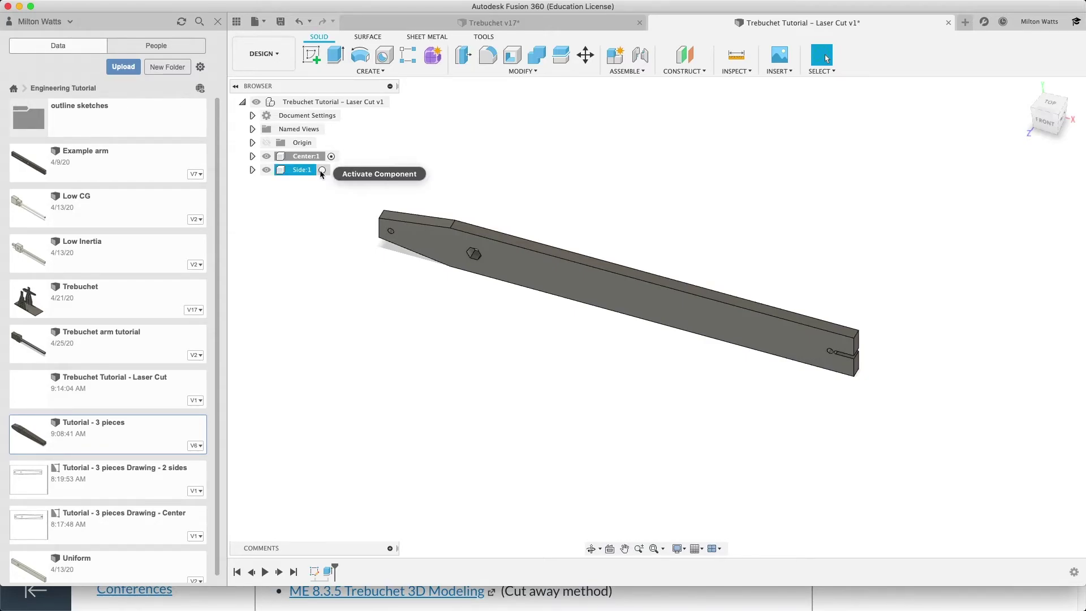
{"action": "left_click", "coordinate": [322, 171]}
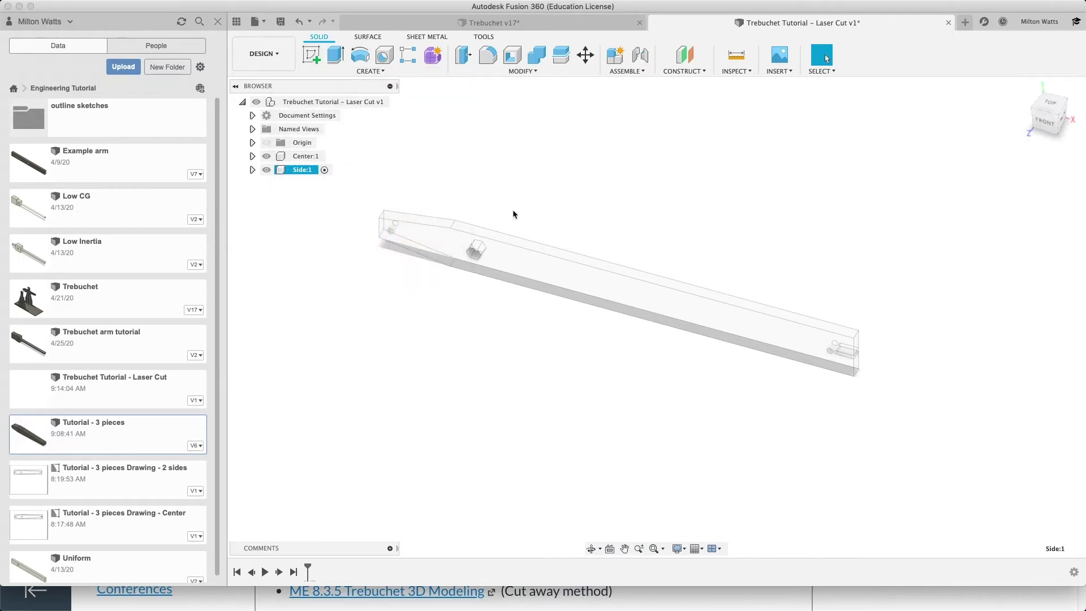
{"action": "left_click", "coordinate": [525, 263]}
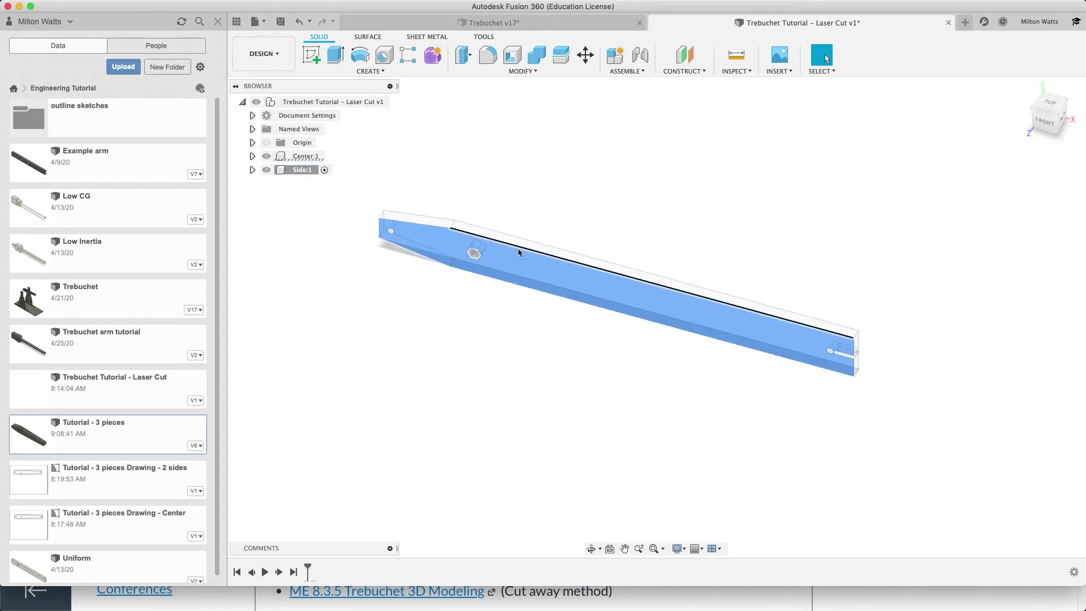
{"action": "left_click", "coordinate": [311, 55]}
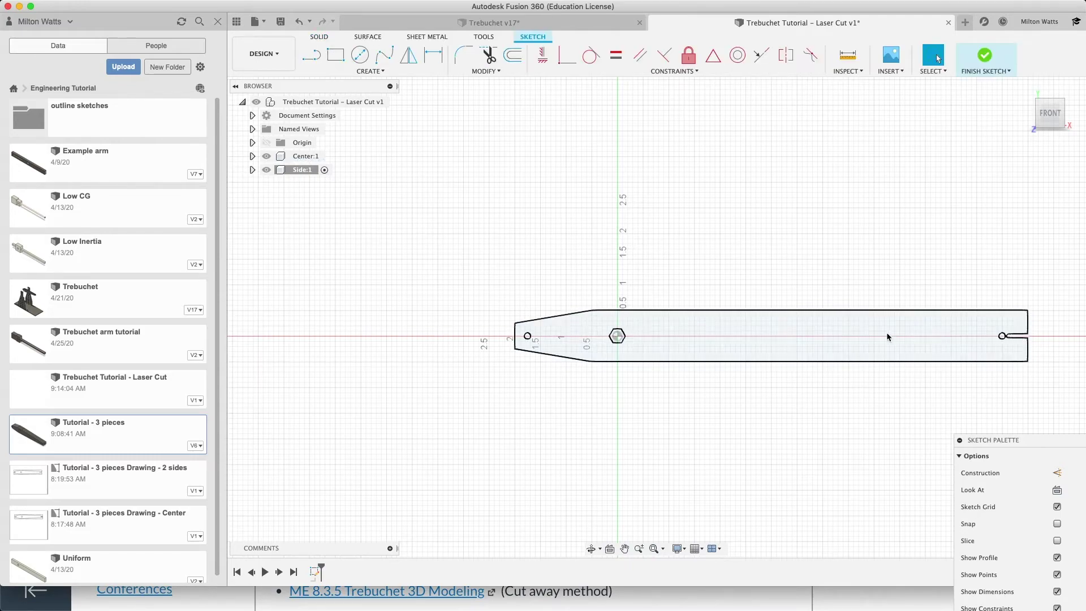
{"action": "left_click", "coordinate": [627, 348]}
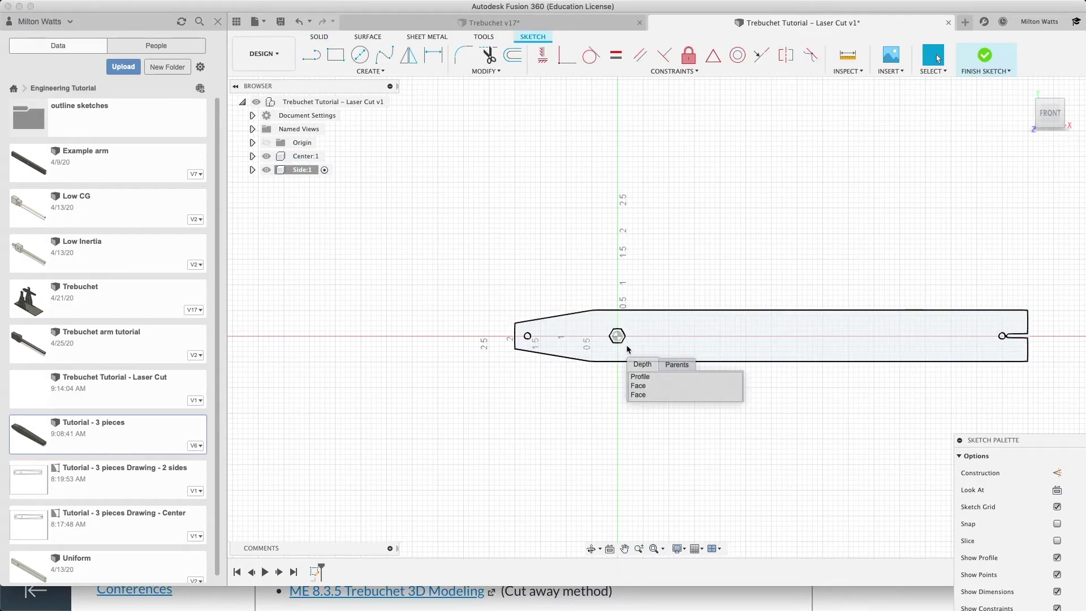
{"action": "left_click", "coordinate": [789, 250]}
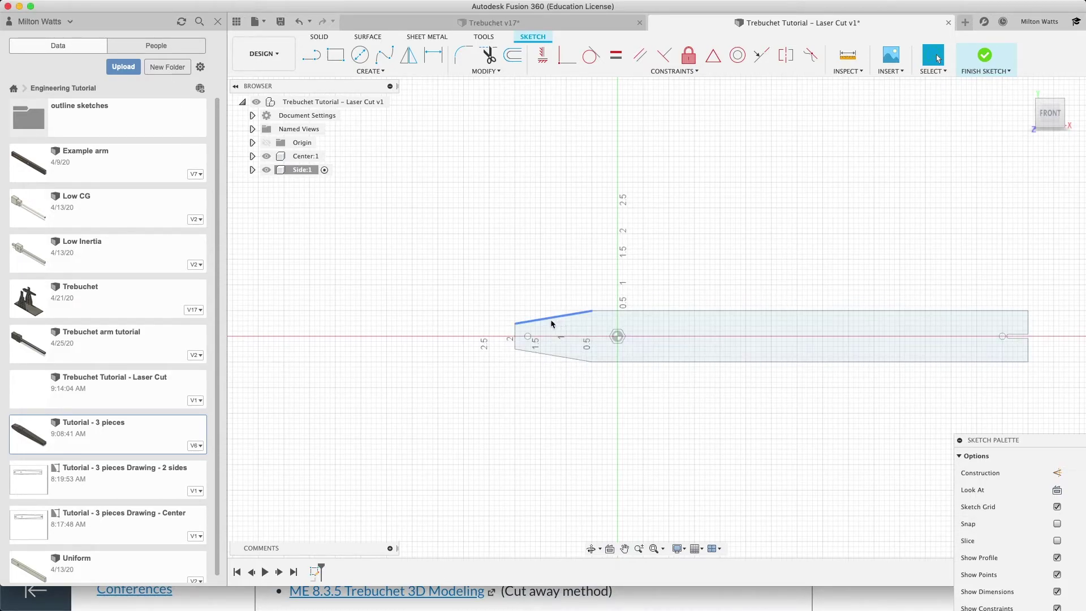
- Draw a circle of about 0.39 in radius tangent to the upper and lower tapered edges of the arm
{"action": "left_click", "coordinate": [357, 56]}
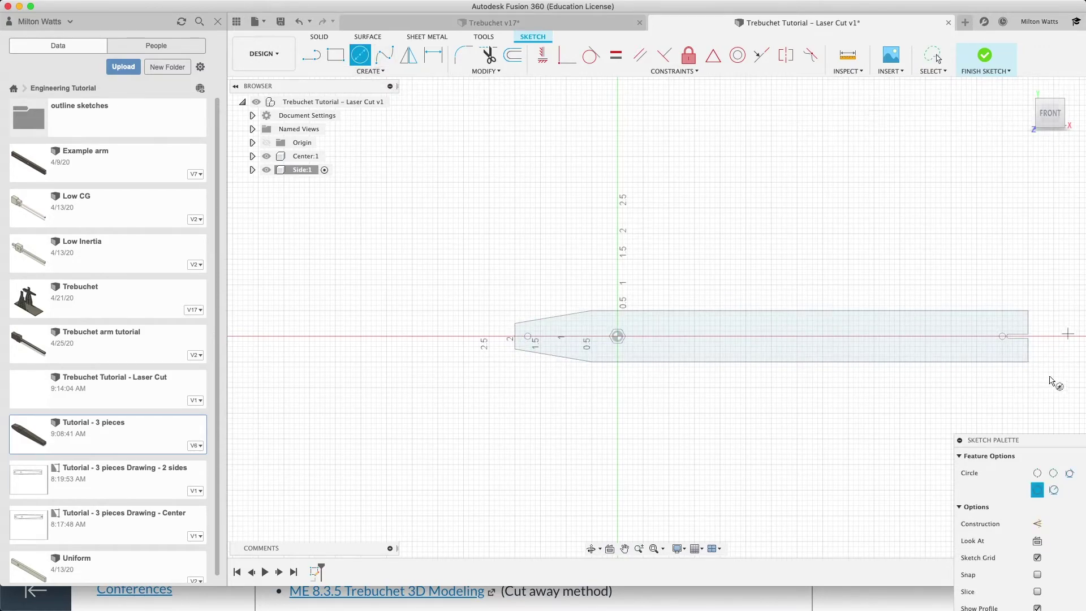
{"action": "left_click", "coordinate": [1055, 493]}
{"action": "left_click", "coordinate": [555, 317]}
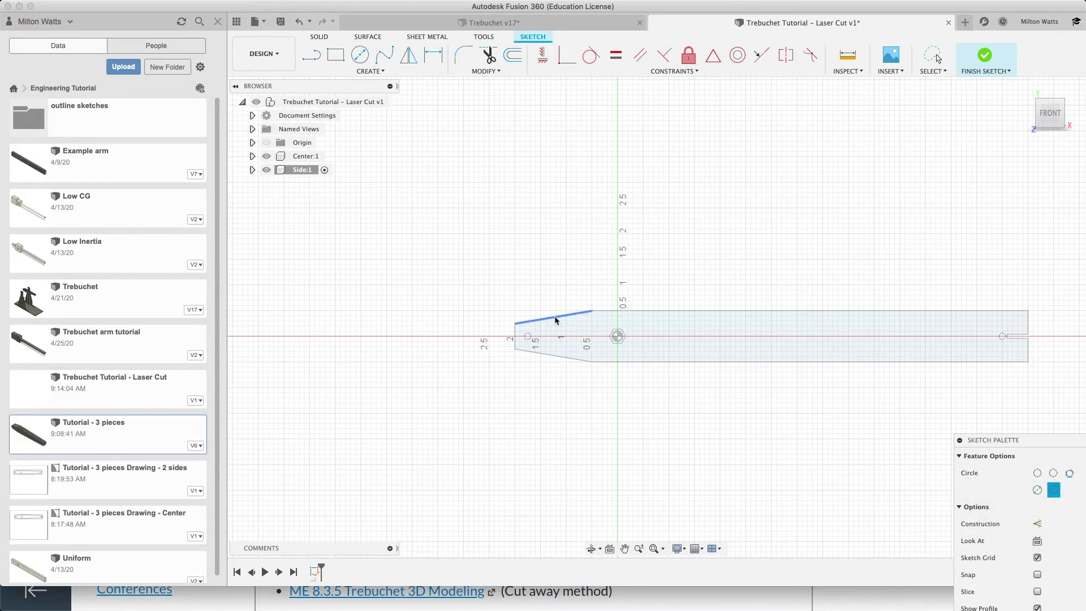
{"action": "left_click", "coordinate": [554, 355]}
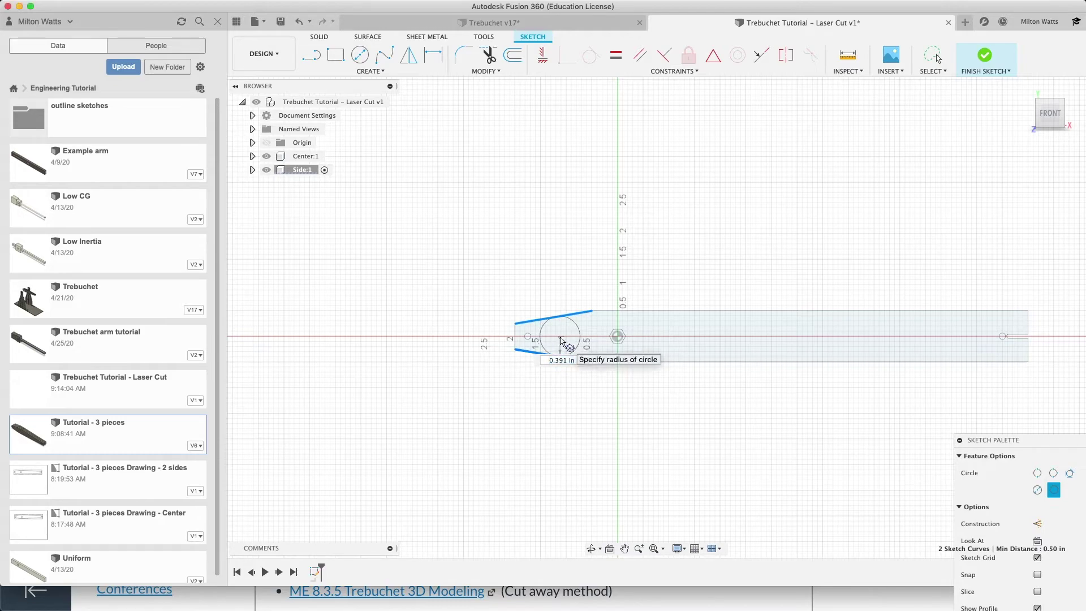
{"action": "left_click", "coordinate": [564, 344]}
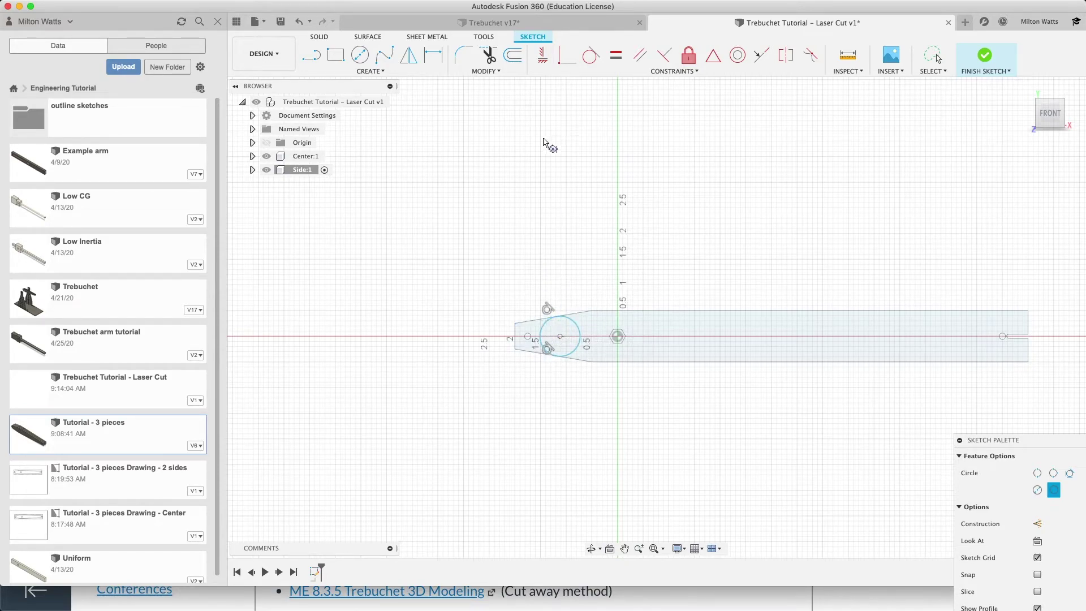
- Trim the right side of the tangent circle, leaving the left arc between the two tapered edges
{"action": "left_click", "coordinate": [485, 71]}
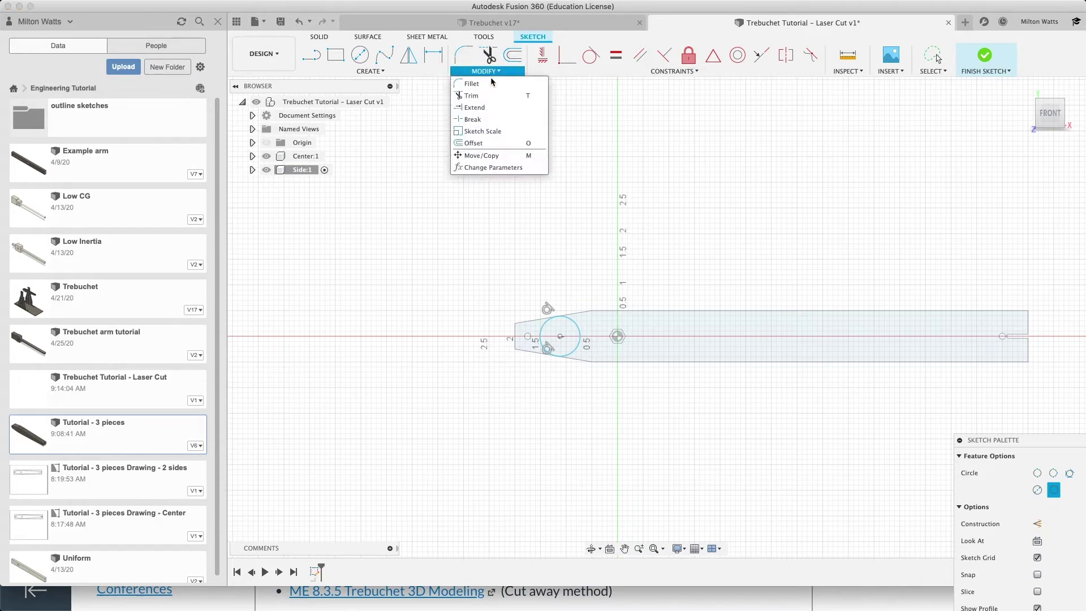
{"action": "left_click", "coordinate": [488, 95]}
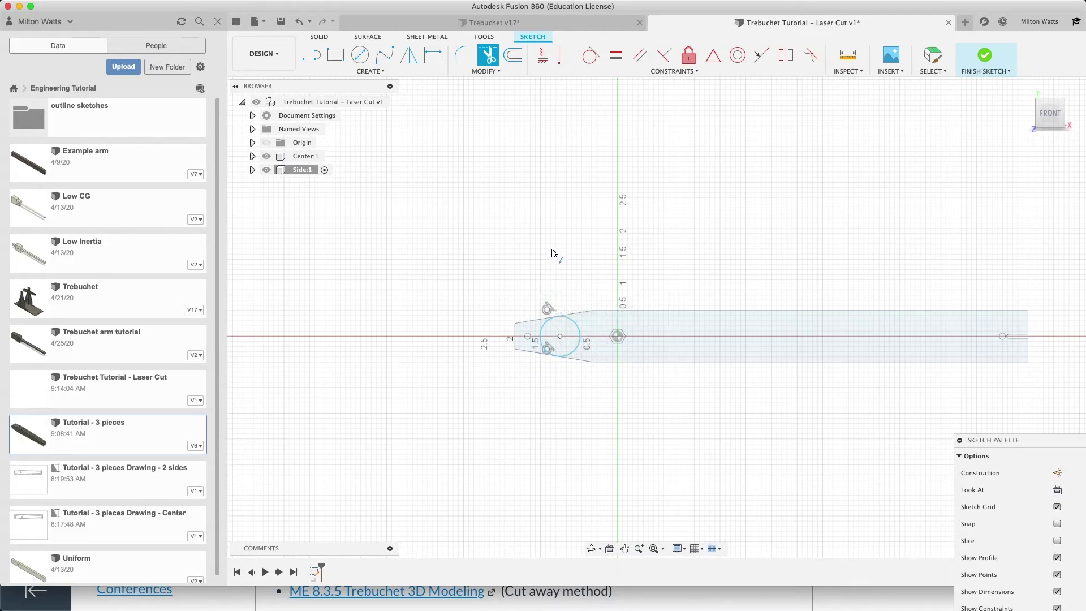
{"action": "left_click", "coordinate": [491, 70]}
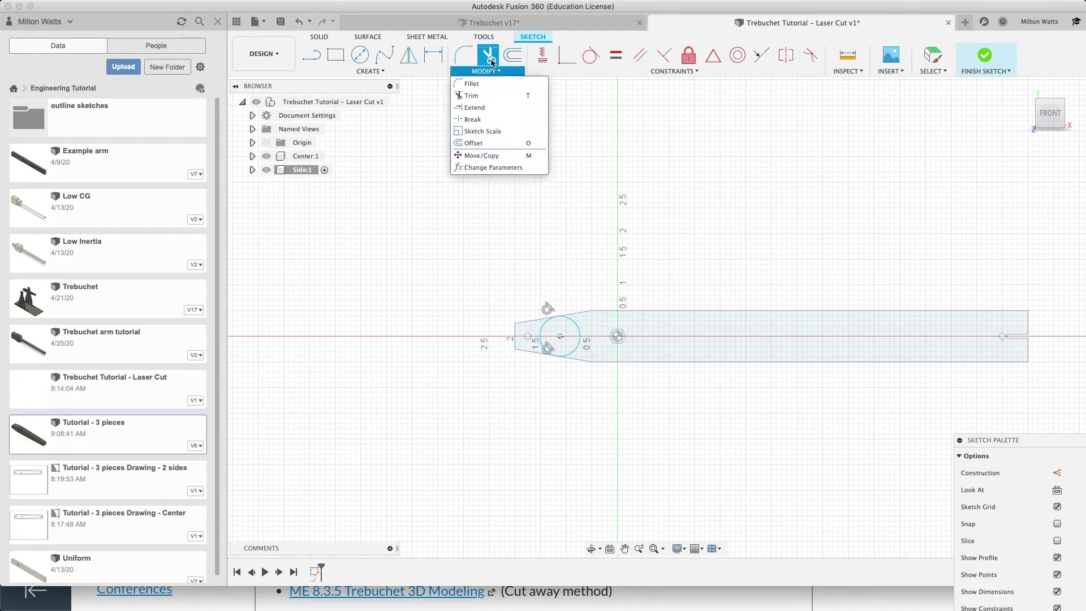
{"action": "left_click", "coordinate": [489, 52]}
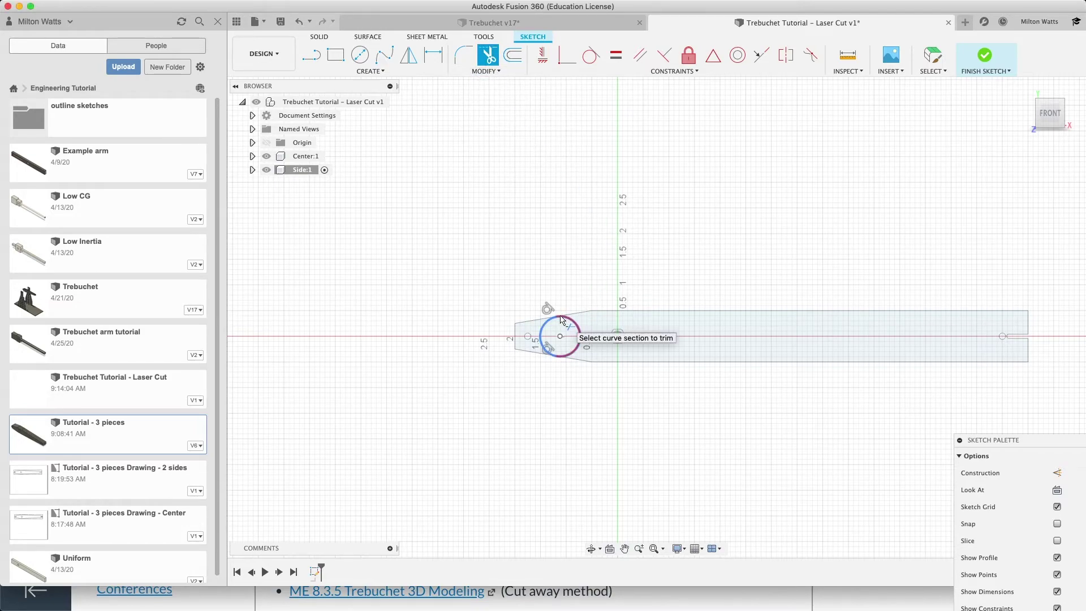
{"action": "left_click", "coordinate": [578, 338]}
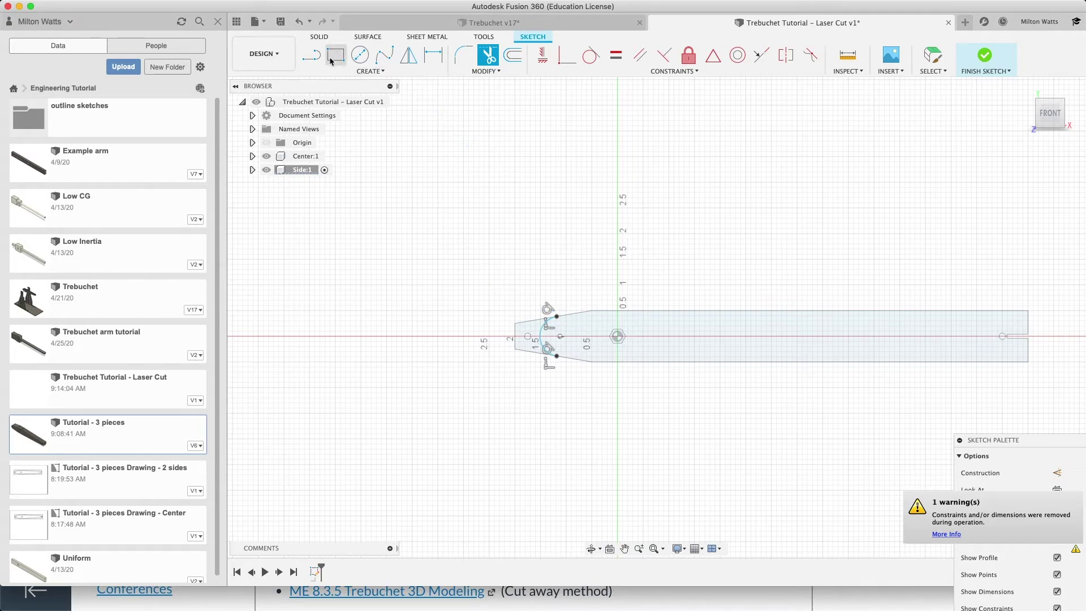
- Trace the arm's outline with lines from the arc's upper end around the square right end to the arc's lower end
{"action": "left_click", "coordinate": [311, 54]}
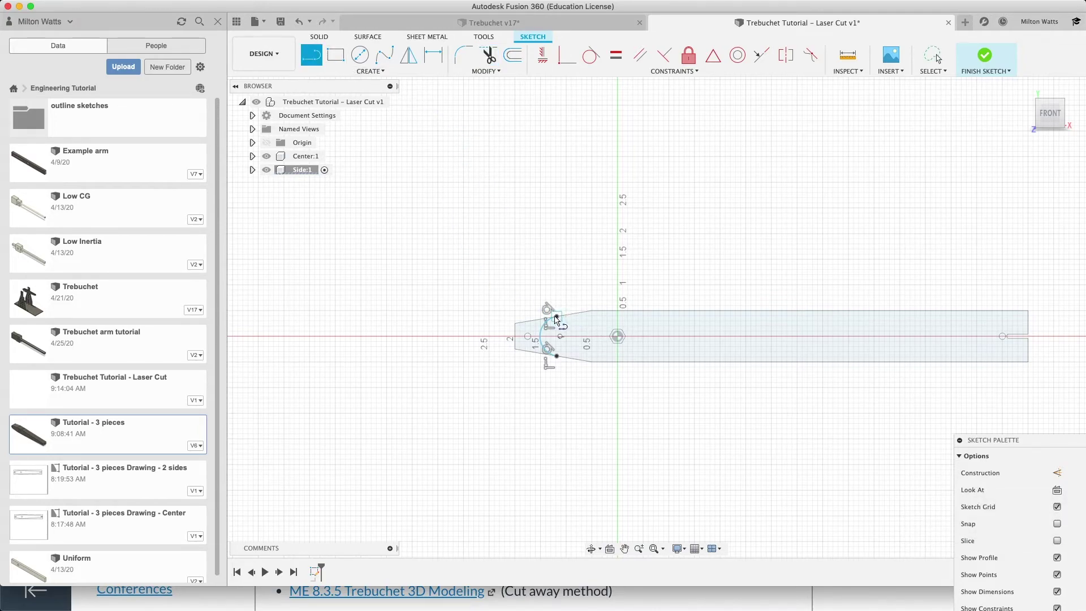
{"action": "left_click", "coordinate": [557, 316]}
{"action": "double_click", "coordinate": [591, 311]}
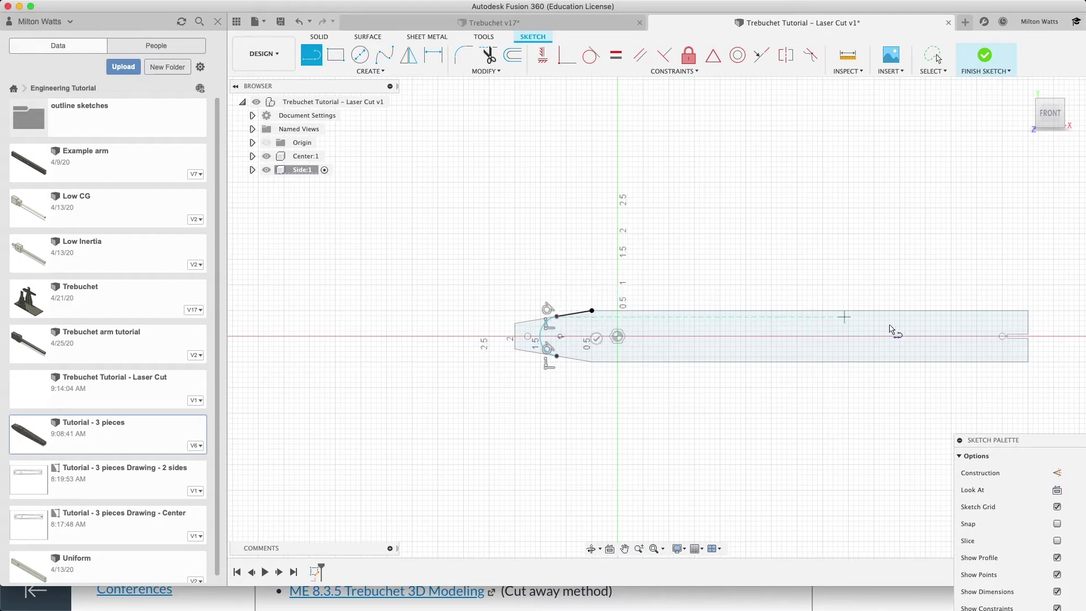
{"action": "left_click", "coordinate": [1027, 311]}
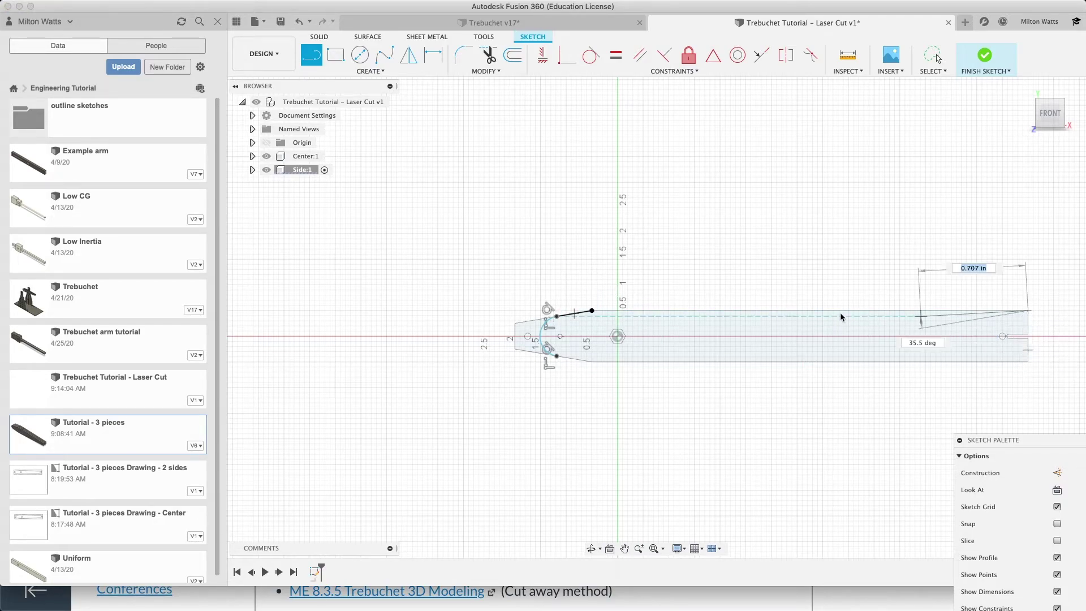
{"action": "left_click", "coordinate": [592, 311]}
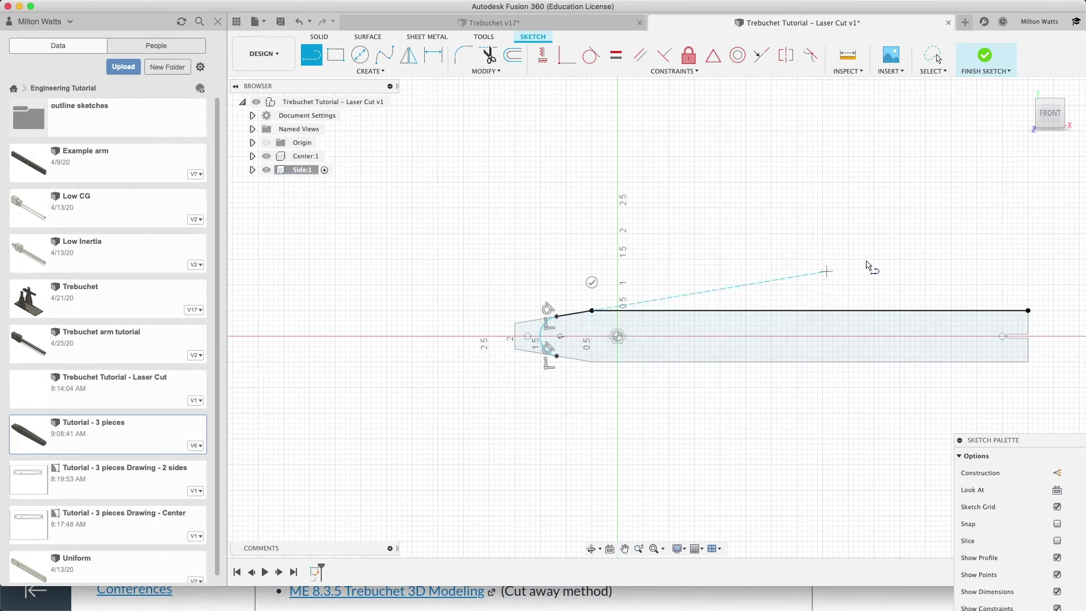
{"action": "left_click", "coordinate": [1028, 311]}
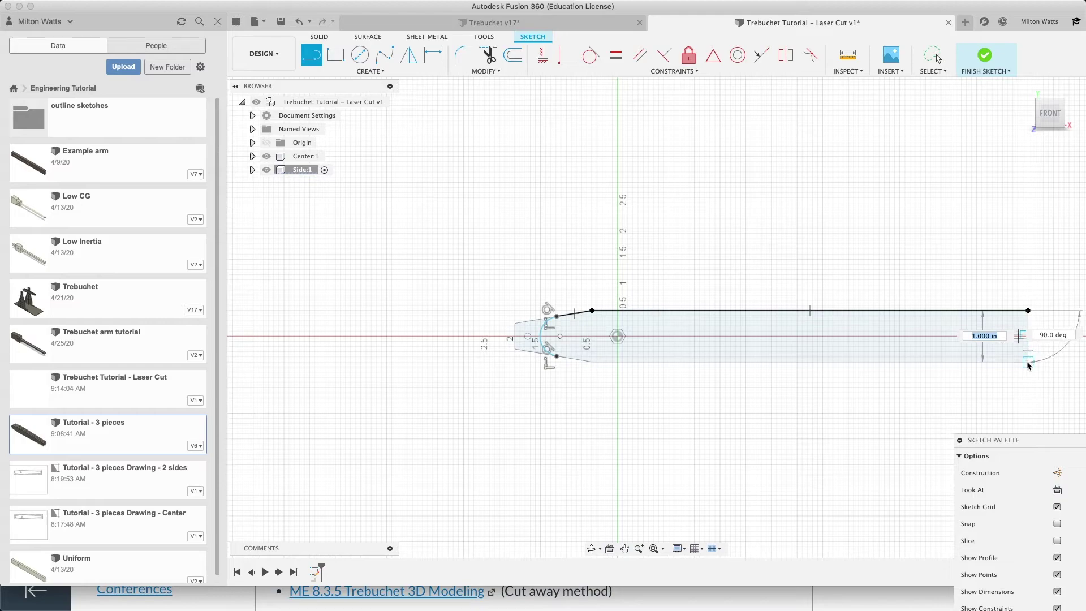
{"action": "left_click", "coordinate": [1027, 363]}
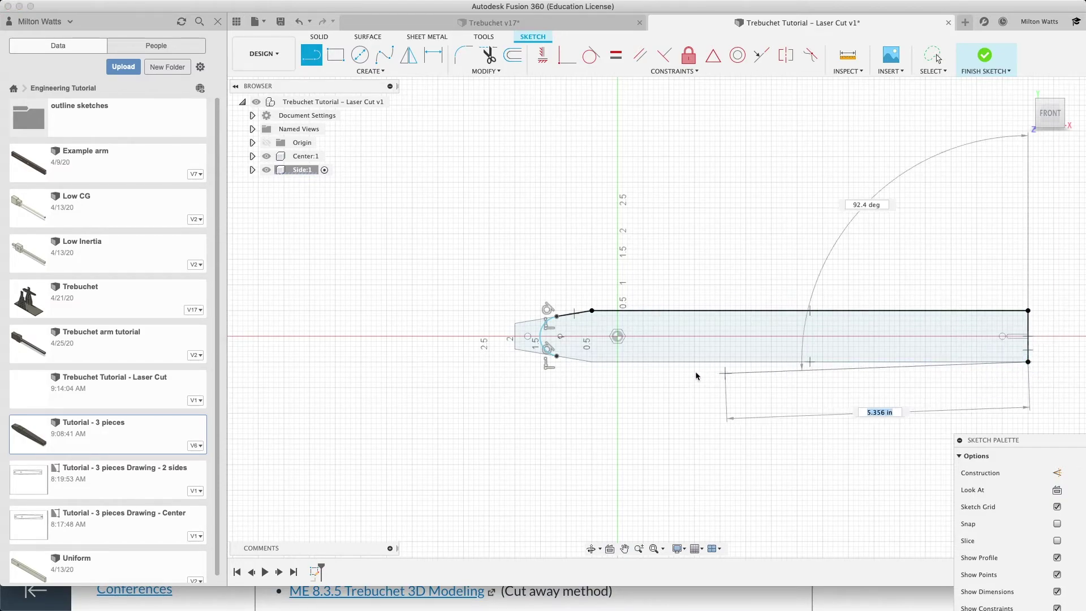
{"action": "left_click", "coordinate": [591, 363]}
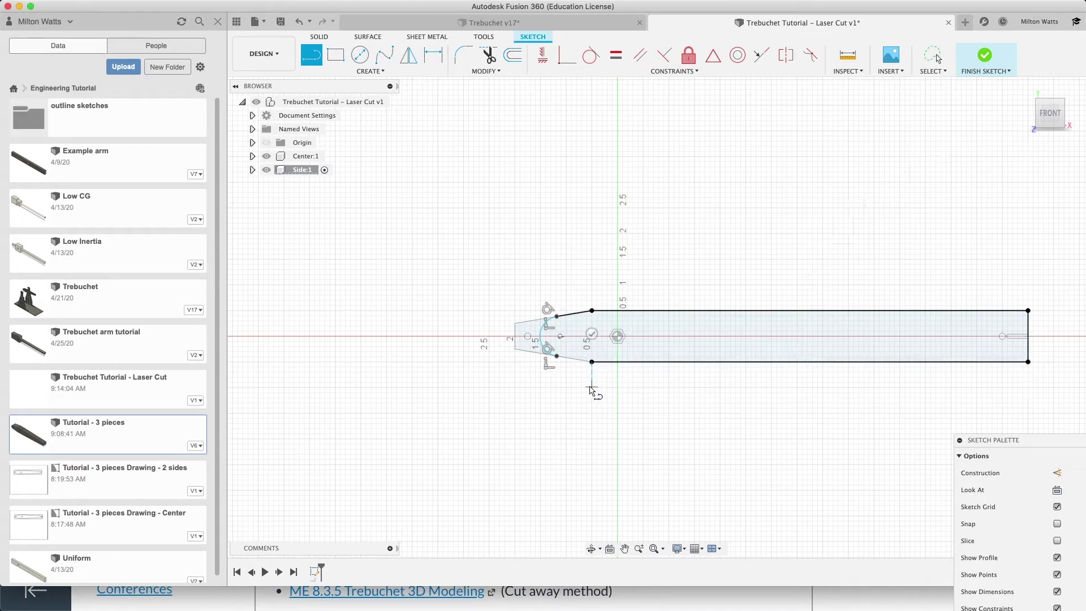
{"action": "left_click", "coordinate": [557, 356]}
- Draw a six-sided circumscribed polygon of about 0.137 in centred on the origin, matching the hexagonal pivot hole
{"action": "scroll", "coordinate": [606, 340], "scroll_direction": "up", "scroll_amount": 3}
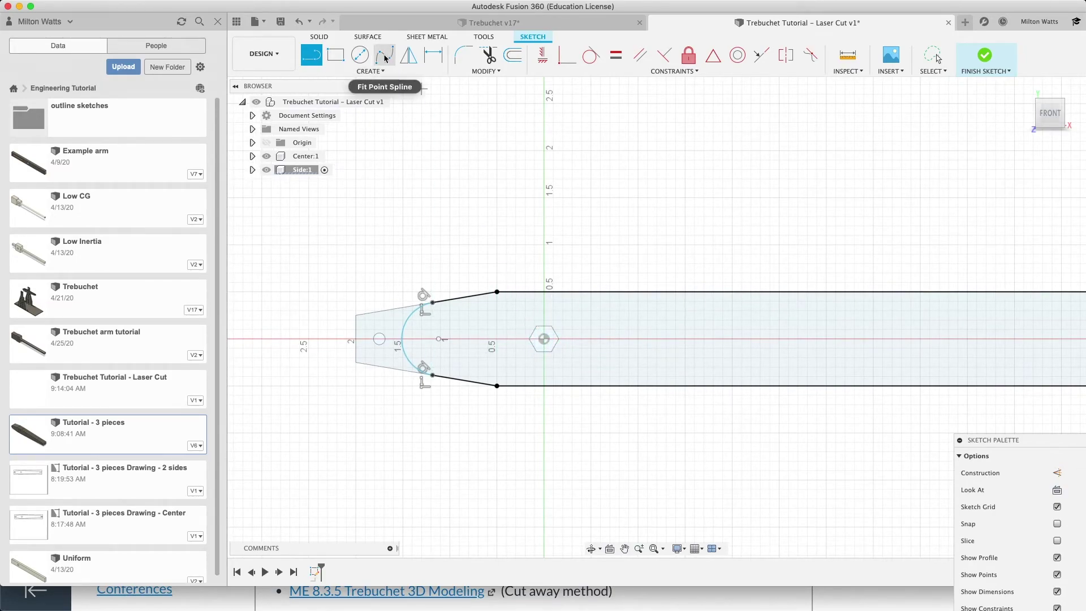
{"action": "left_click", "coordinate": [369, 72]}
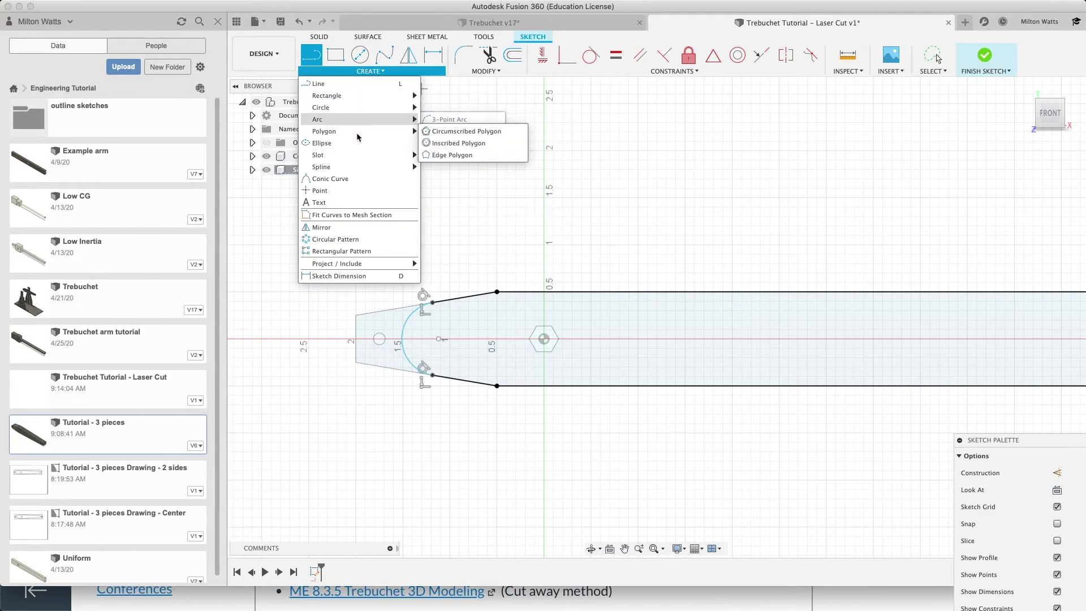
{"action": "mouse_move", "coordinate": [361, 131]}
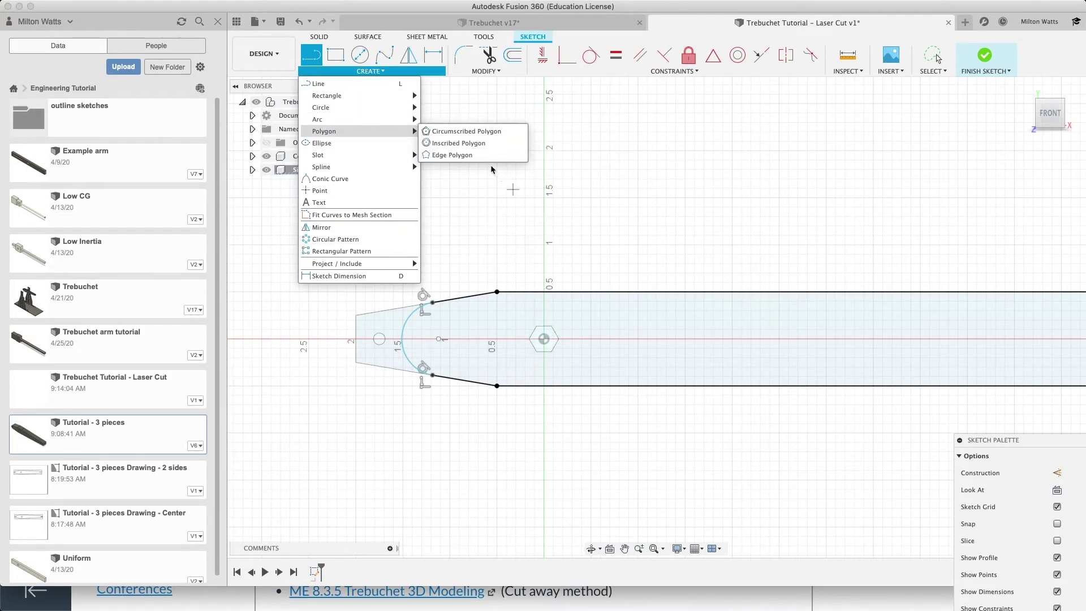
{"action": "left_click", "coordinate": [473, 133]}
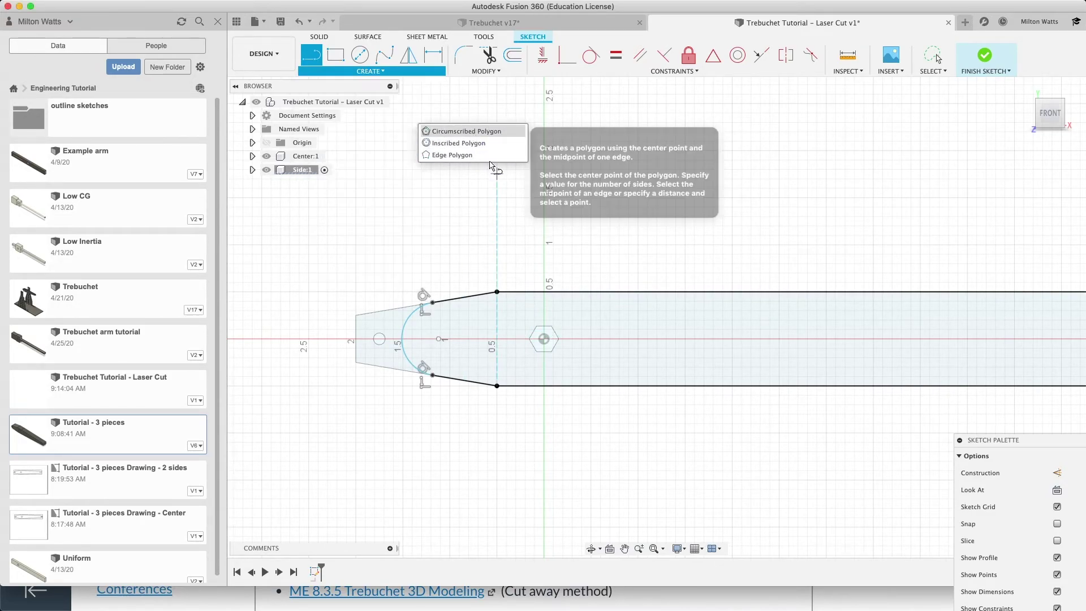
{"action": "left_click", "coordinate": [543, 339]}
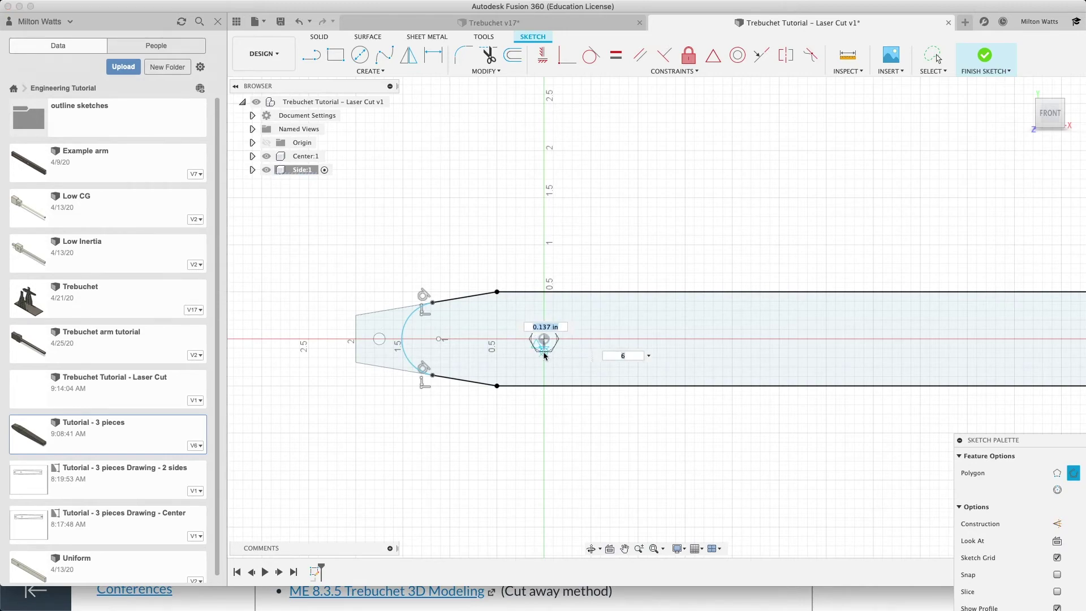
{"action": "left_click", "coordinate": [544, 352]}
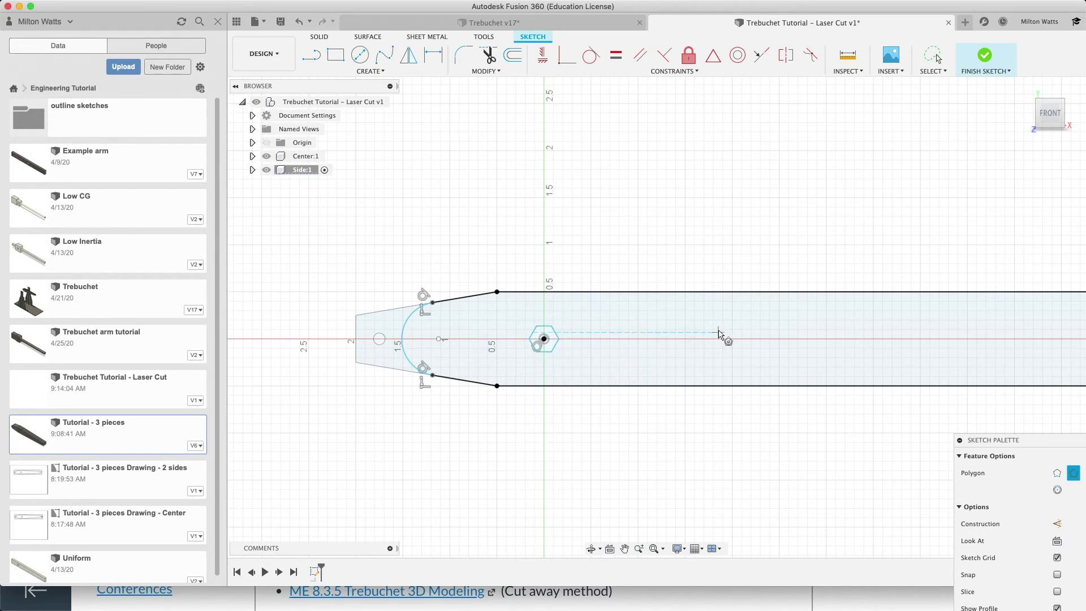
- Draw a circle over the small round hole beside the slot at the arm's square end and finish the sketch
{"action": "scroll", "coordinate": [718, 335], "scroll_direction": "right", "scroll_amount": 6}
{"action": "scroll", "coordinate": [719, 335], "scroll_direction": "down", "scroll_amount": 3}
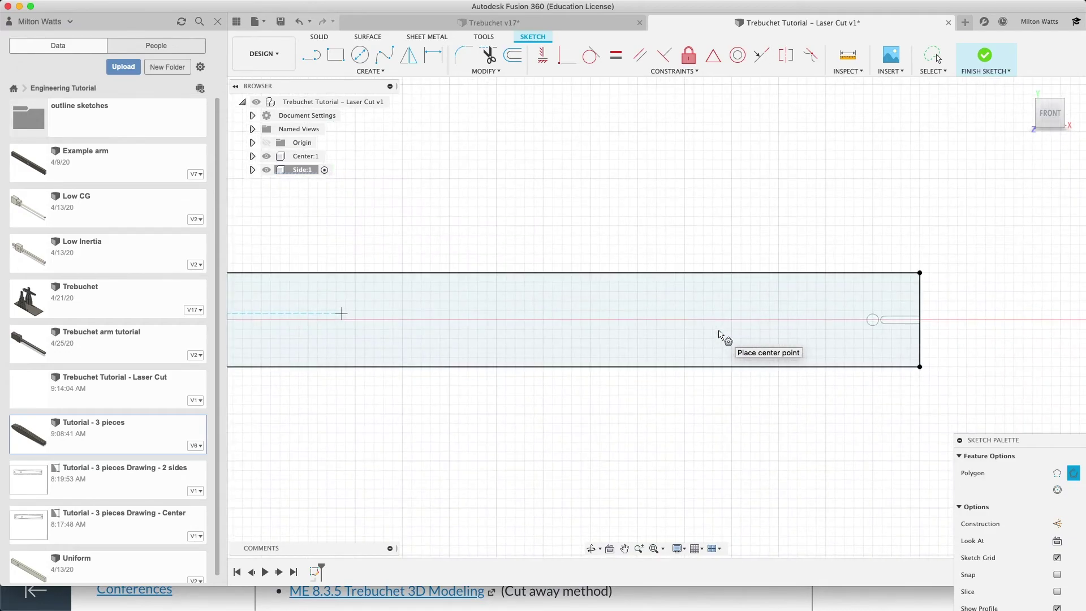
{"action": "left_click", "coordinate": [359, 55]}
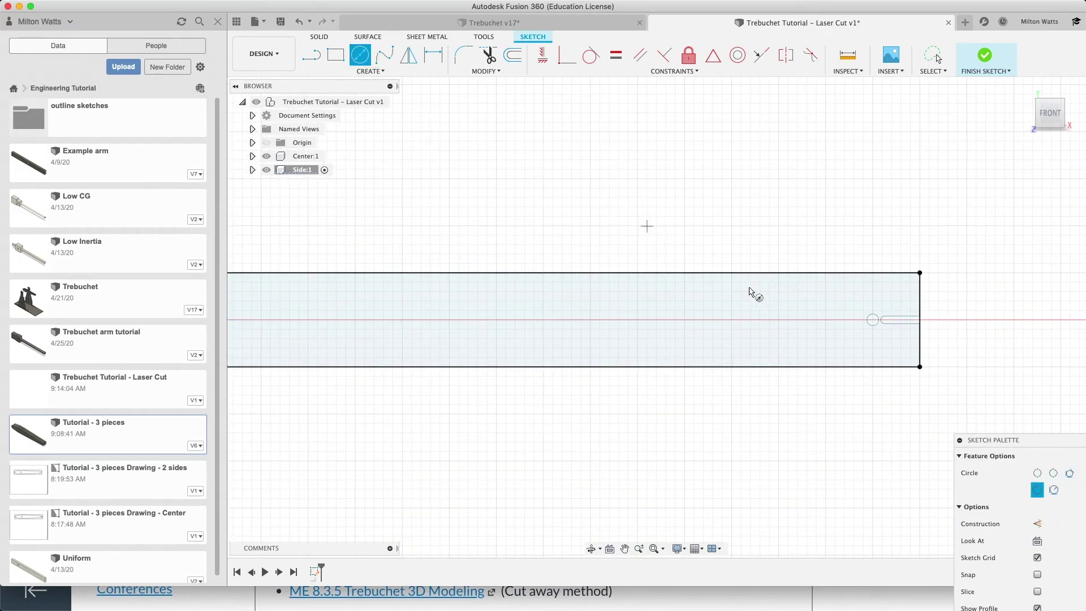
{"action": "left_click", "coordinate": [871, 321]}
{"action": "left_click", "coordinate": [868, 325]}
{"action": "left_click", "coordinate": [984, 55]}
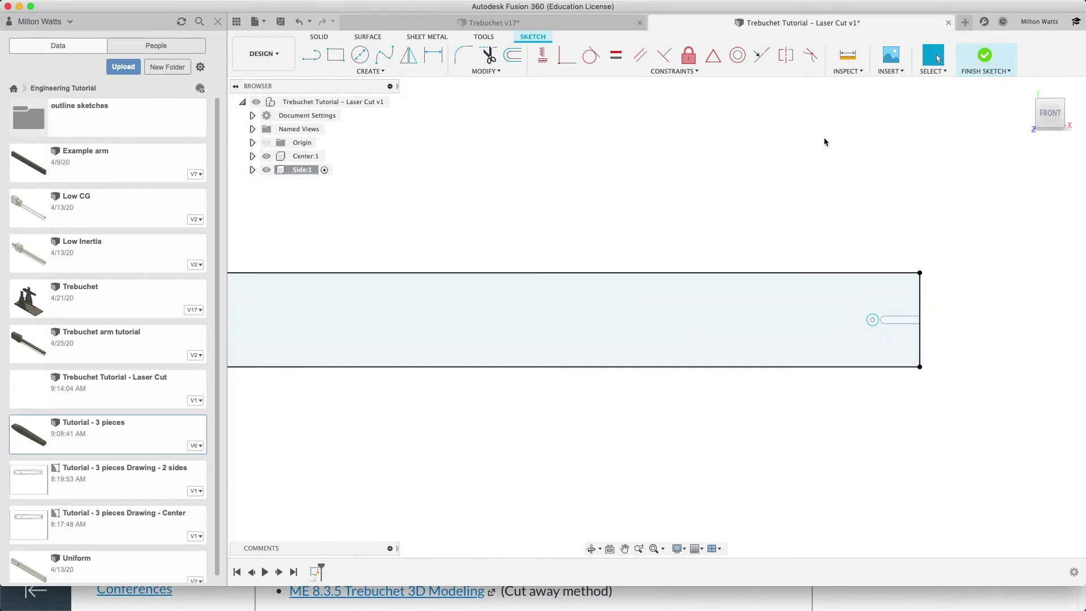
- Extrude the Side's arm profile outward 0.25 in from the Center's face as a new body, leaving out the hexagon, circle and slot
{"action": "scroll", "coordinate": [753, 170], "scroll_direction": "left", "scroll_amount": 4}
{"action": "scroll", "coordinate": [752, 171], "scroll_direction": "down", "scroll_amount": 2}
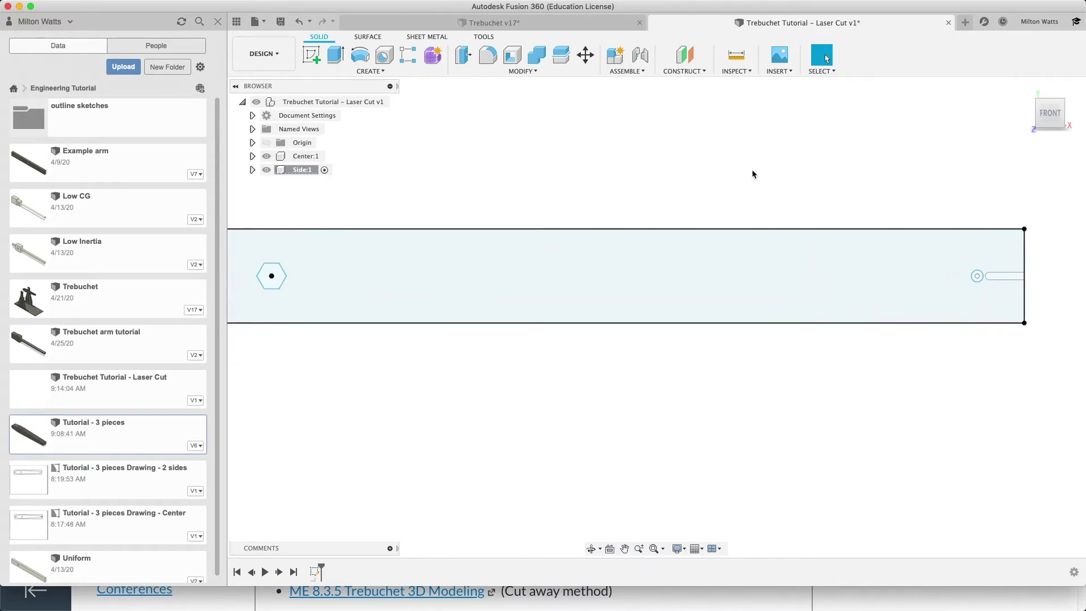
{"action": "scroll", "coordinate": [753, 195], "scroll_direction": "down", "scroll_amount": 5}
{"action": "scroll", "coordinate": [753, 195], "scroll_direction": "right", "scroll_amount": 3}
{"action": "scroll", "coordinate": [754, 196], "scroll_direction": "down", "scroll_amount": 2}
{"action": "scroll", "coordinate": [754, 198], "scroll_direction": "right", "scroll_amount": 3}
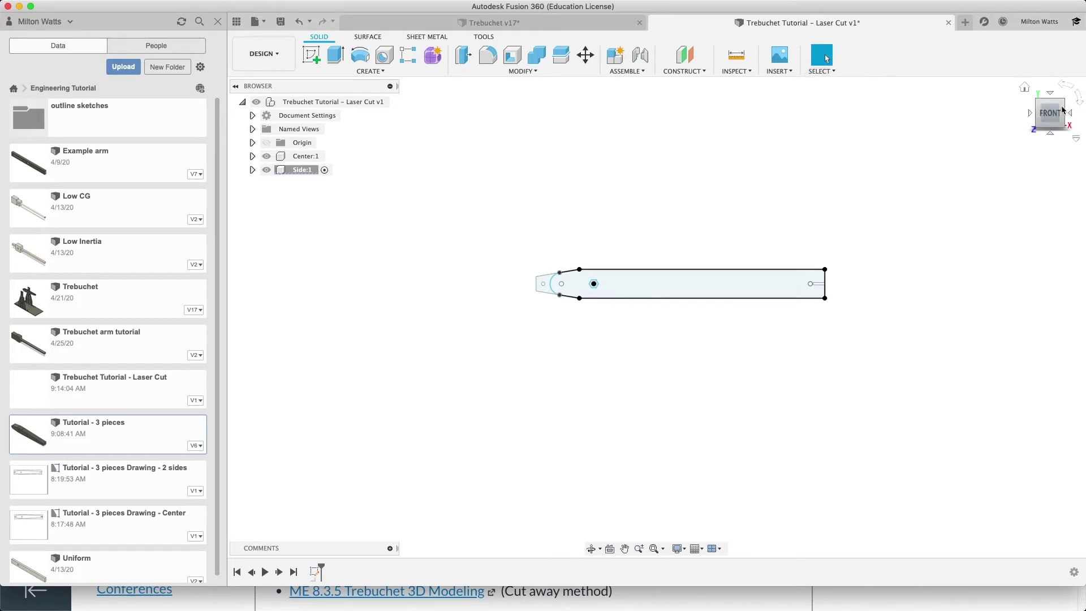
{"action": "middle_click_drag", "start_coordinate": [1046, 109], "coordinate": [998, 161], "text": "shift"}
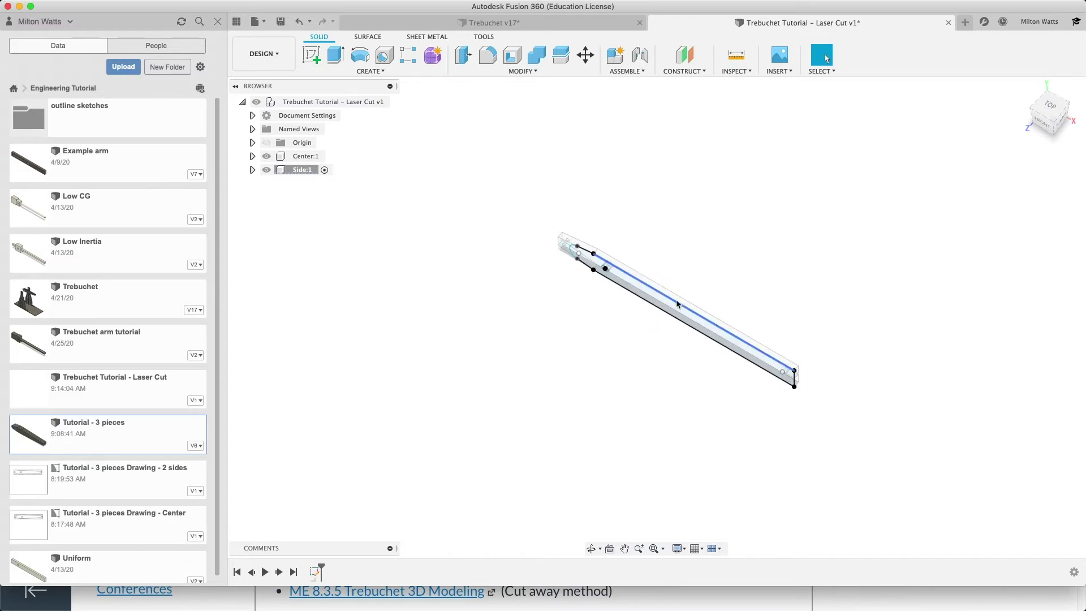
{"action": "scroll", "coordinate": [677, 304], "scroll_direction": "up", "scroll_amount": 5}
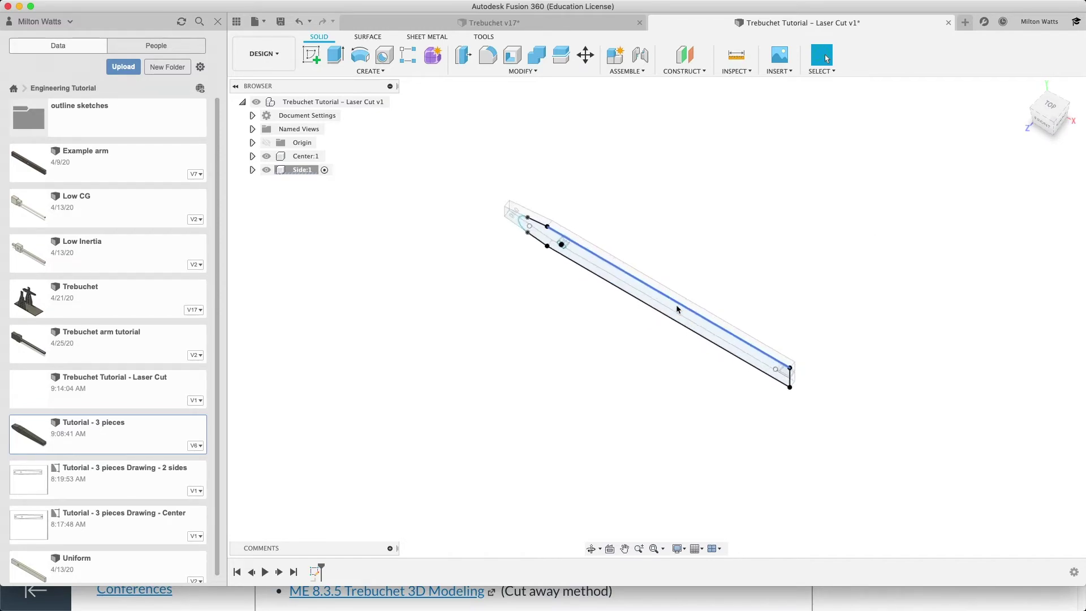
{"action": "scroll", "coordinate": [676, 304], "scroll_direction": "up", "scroll_amount": 3}
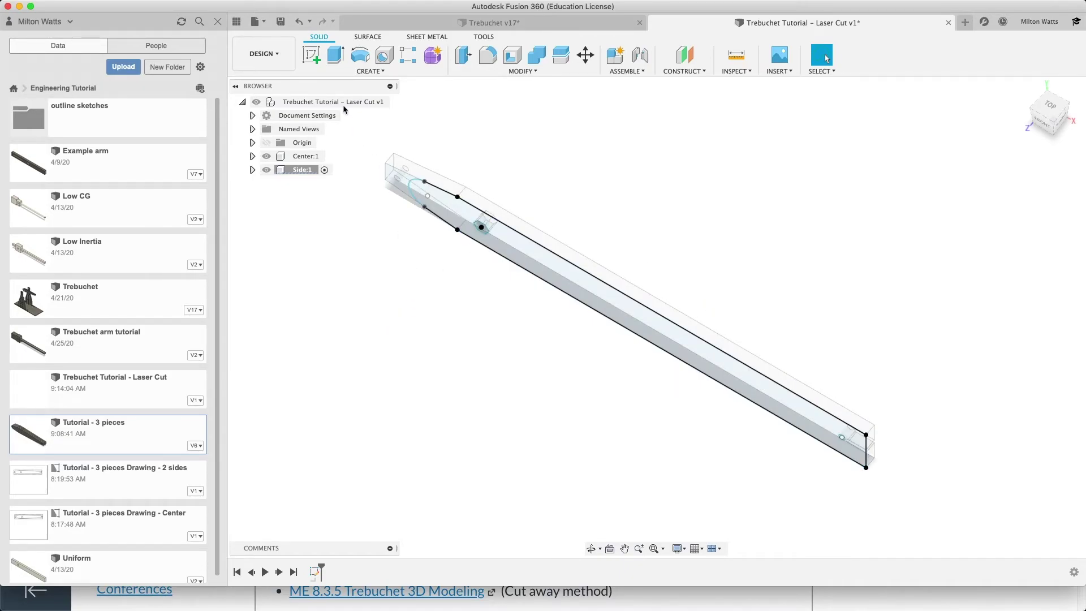
{"action": "left_click", "coordinate": [335, 58]}
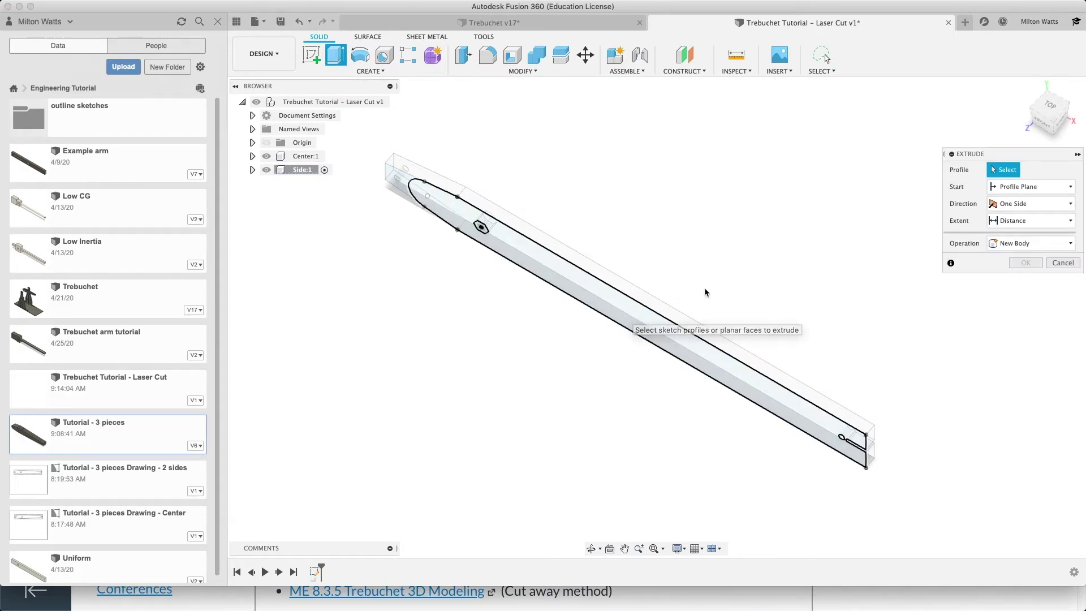
{"action": "left_click", "coordinate": [602, 295]}
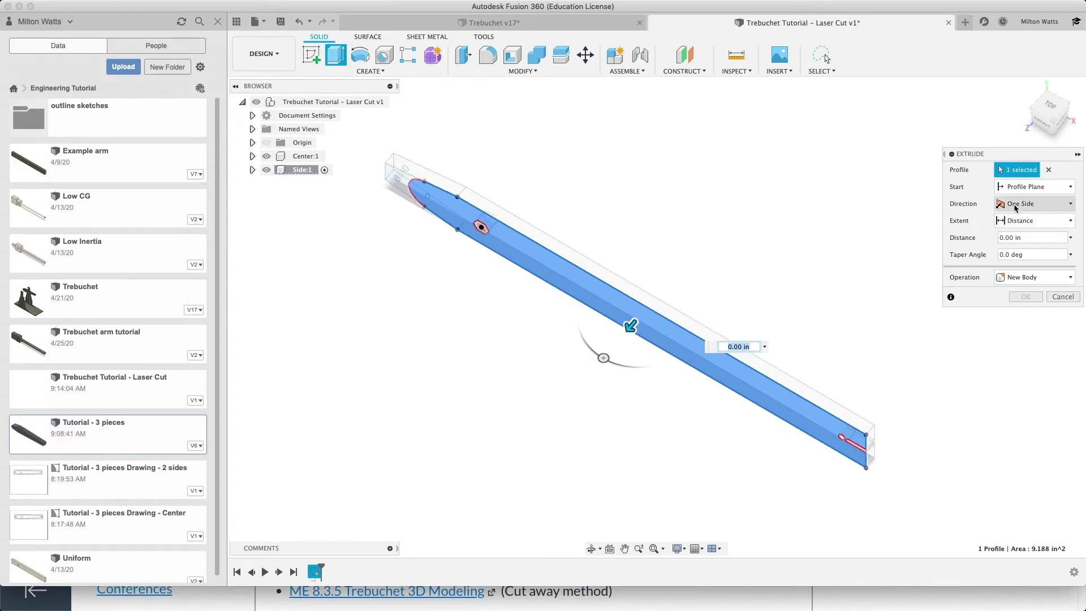
{"action": "left_click", "coordinate": [988, 240]}
{"action": "type", "text": ".25"}
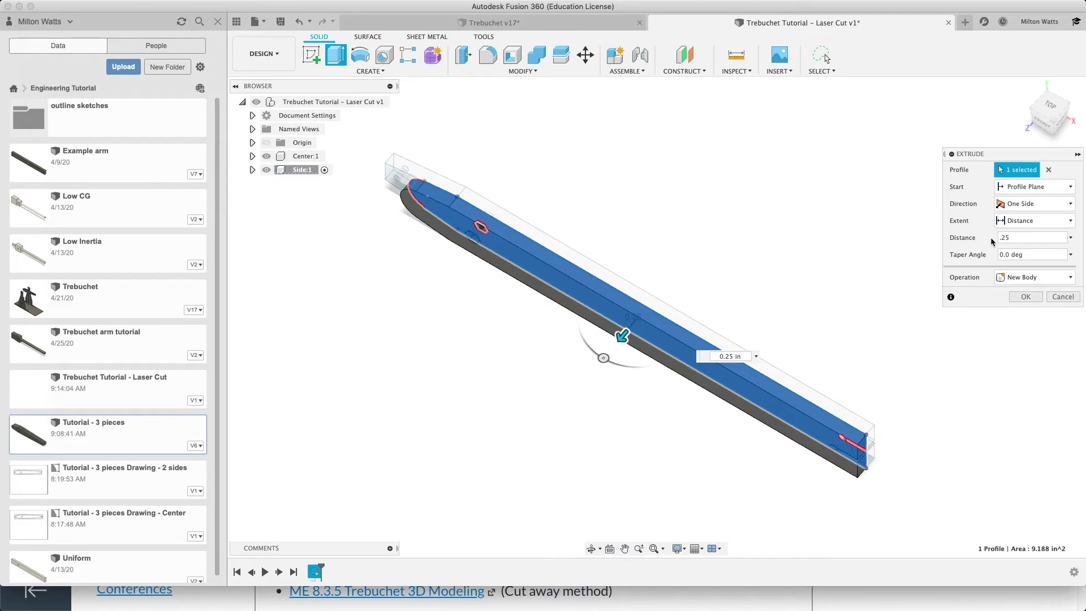
{"action": "left_click", "coordinate": [1024, 298]}
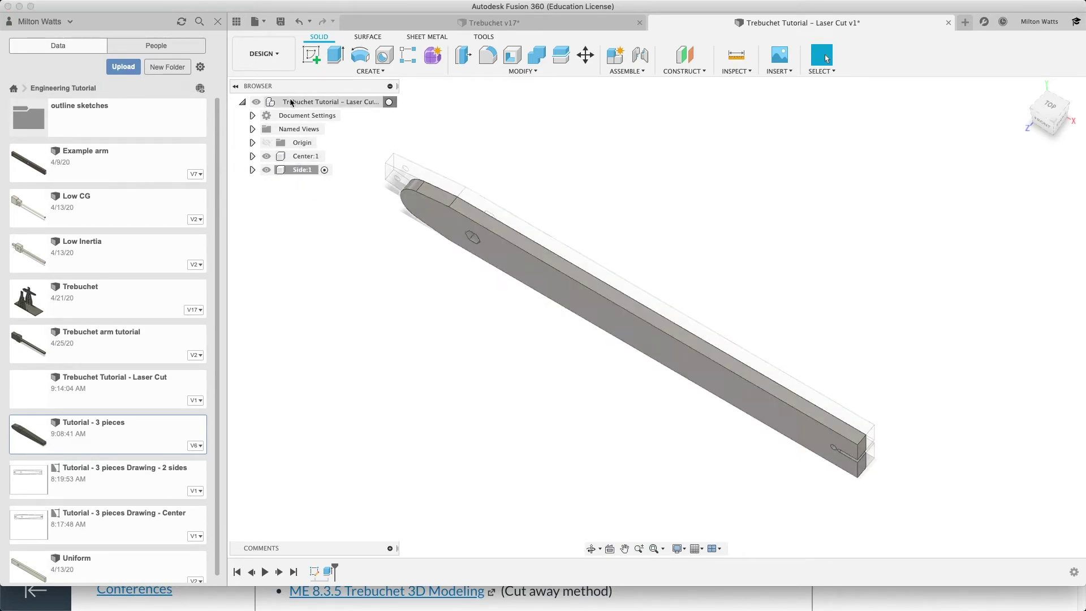
- Activate the top-level assembly and create a copy of the Side component moved -0.5 in along Z
{"action": "left_click", "coordinate": [389, 102]}
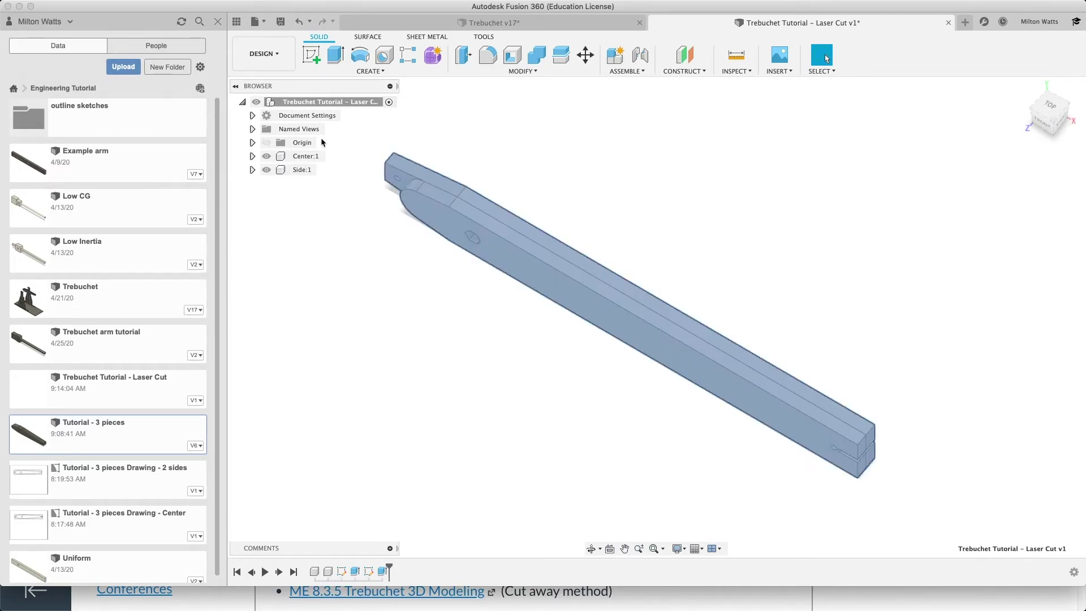
{"action": "left_click", "coordinate": [300, 171]}
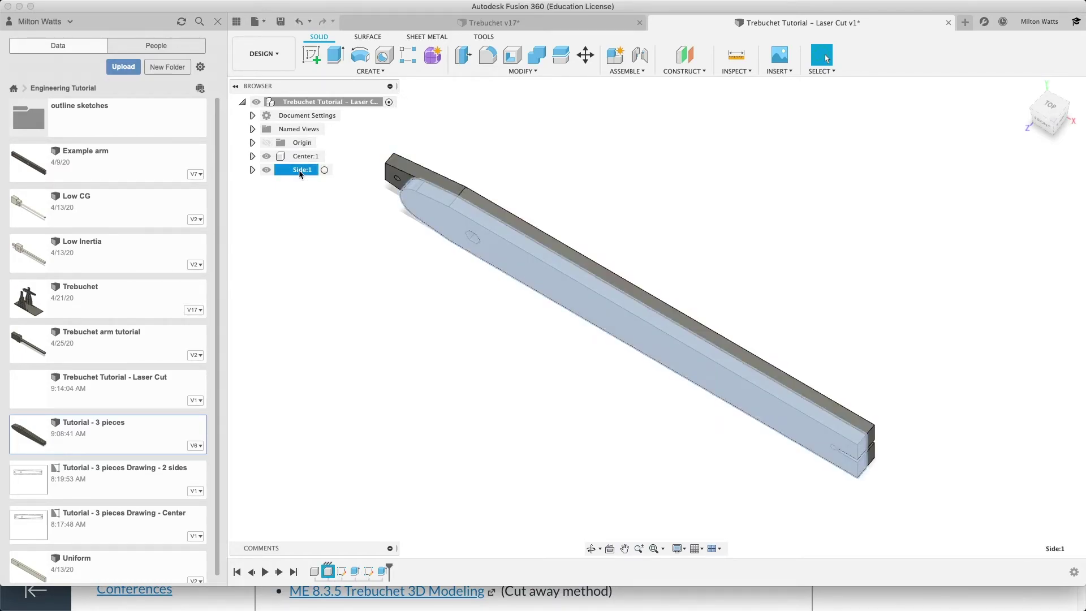
{"action": "right_click", "coordinate": [300, 173]}
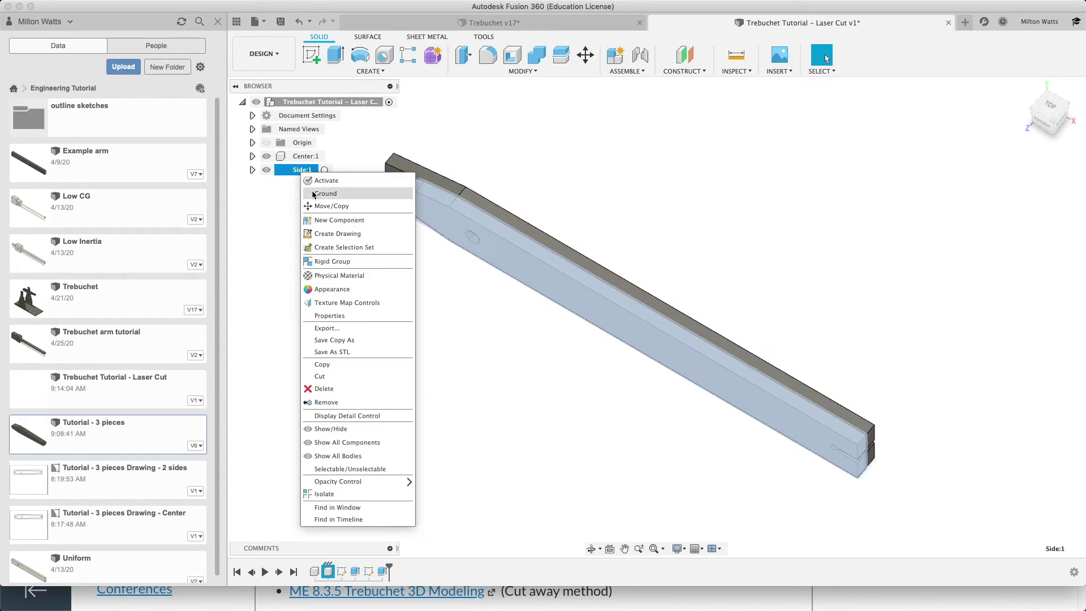
{"action": "left_click", "coordinate": [326, 206]}
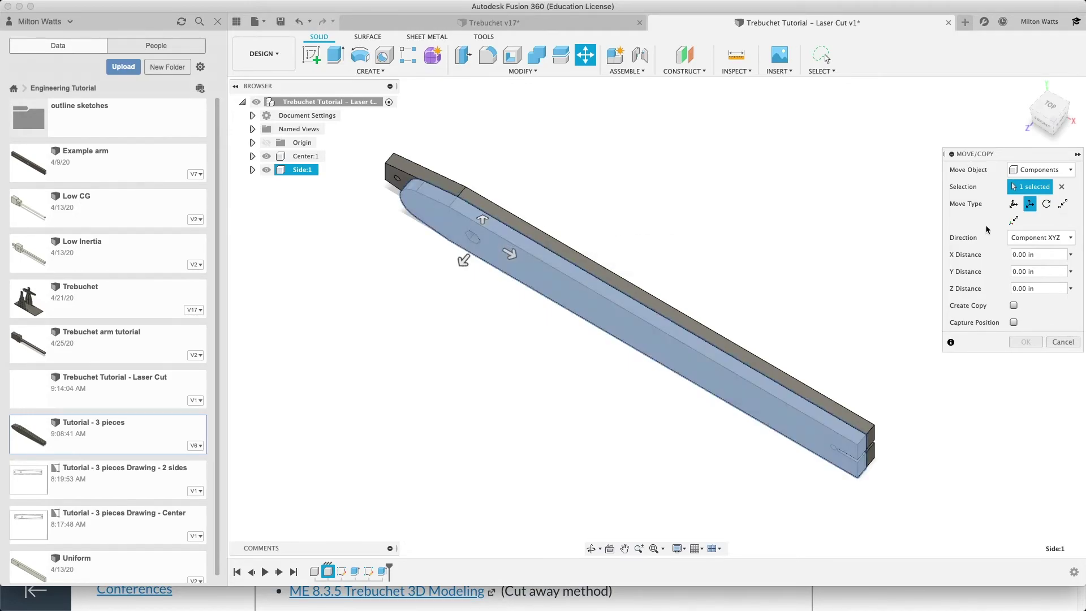
{"action": "left_click", "coordinate": [1041, 286]}
{"action": "type", "text": ".5"}
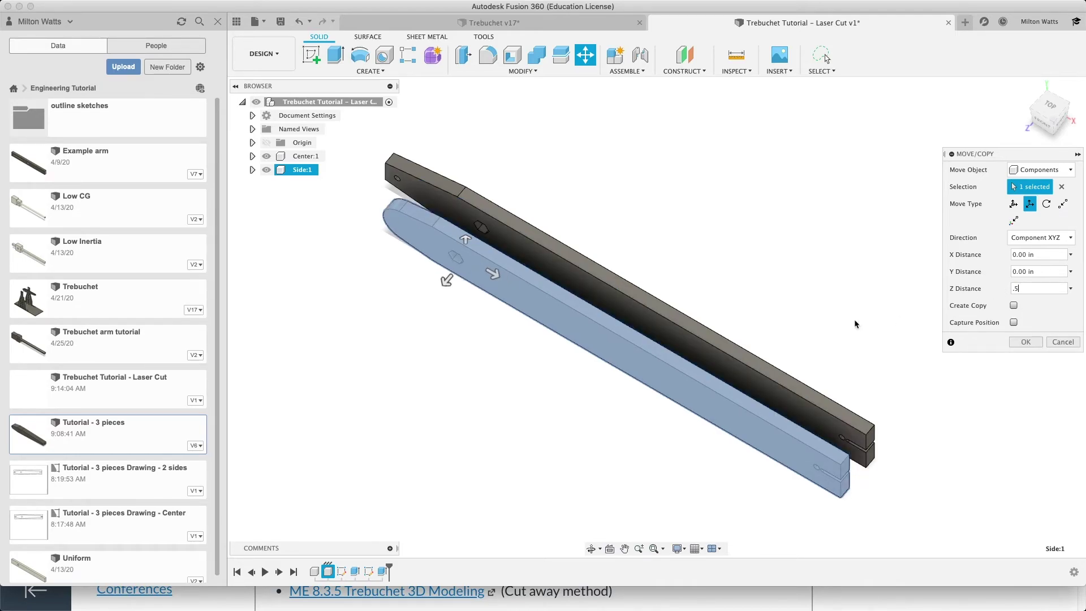
{"action": "left_click", "coordinate": [1015, 287]}
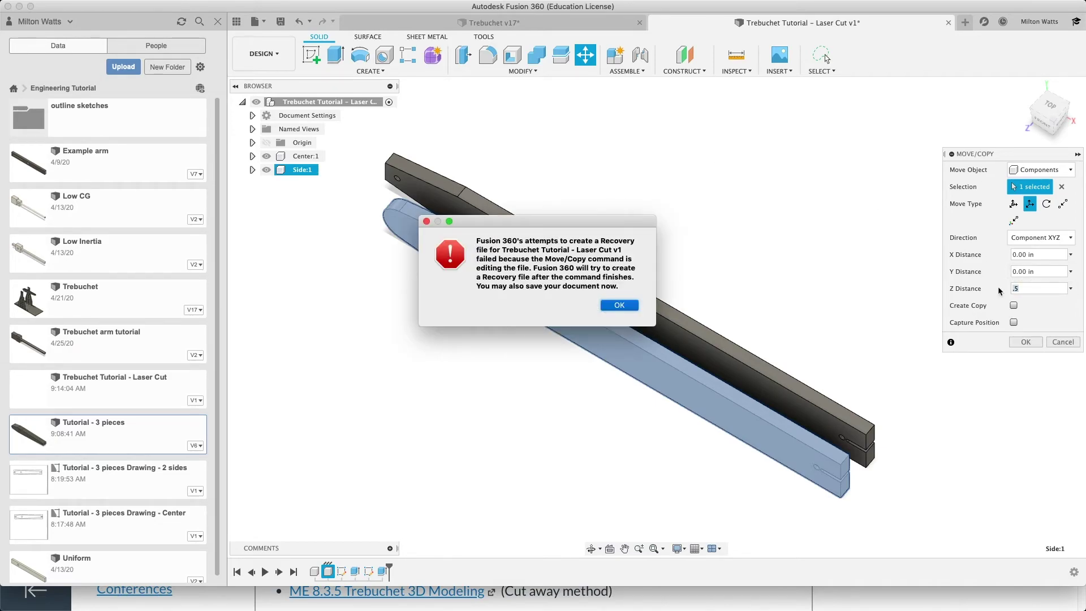
{"action": "left_click", "coordinate": [629, 305]}
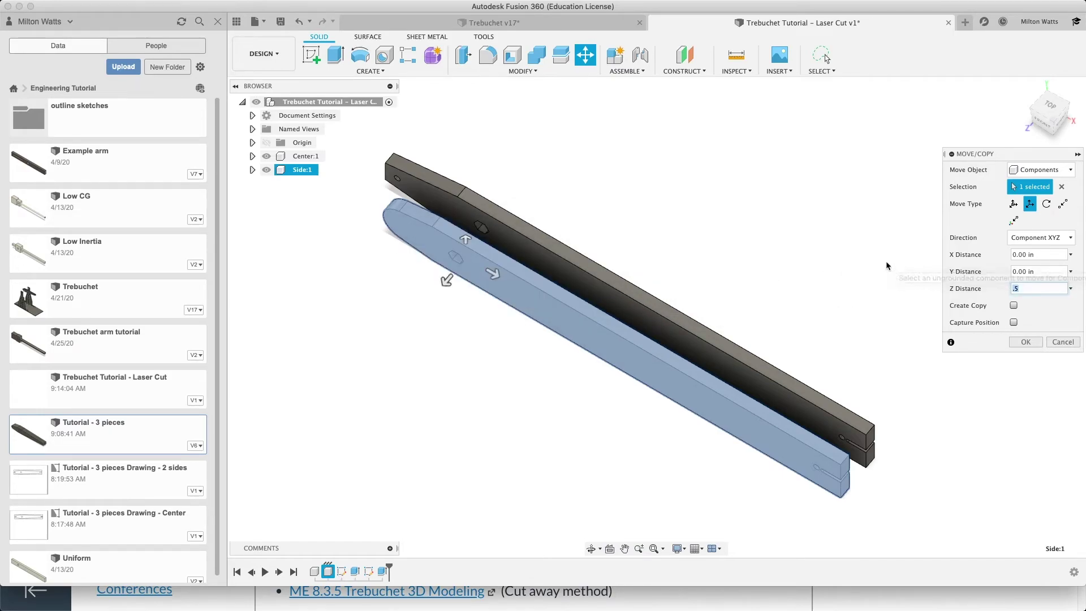
{"action": "left_click_drag", "start_coordinate": [1030, 288], "coordinate": [1008, 291]}
{"action": "type", "text": "-"}
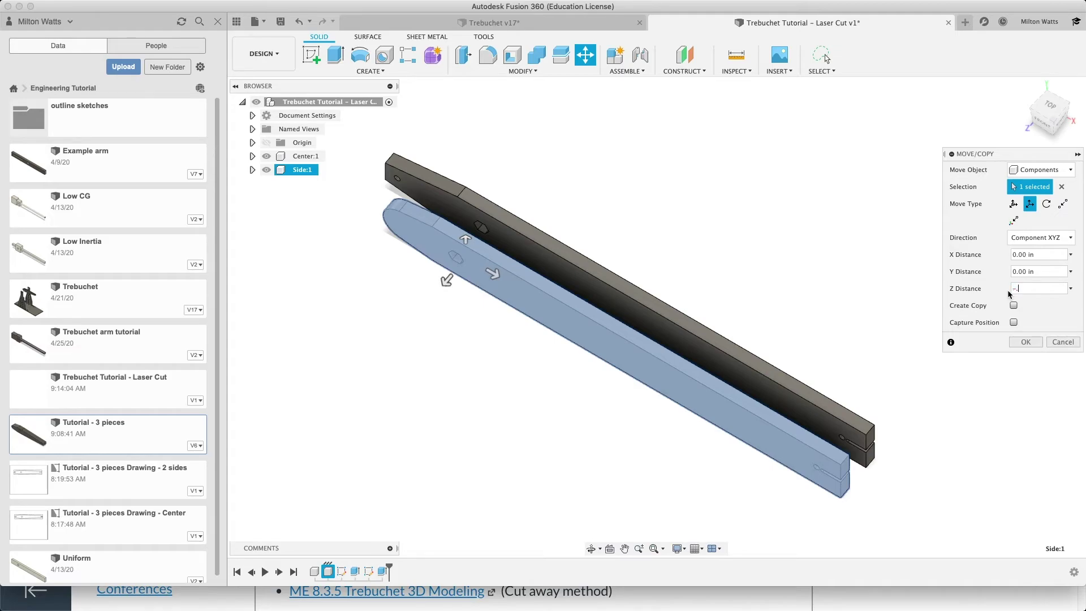
{"action": "type", "text": ".5"}
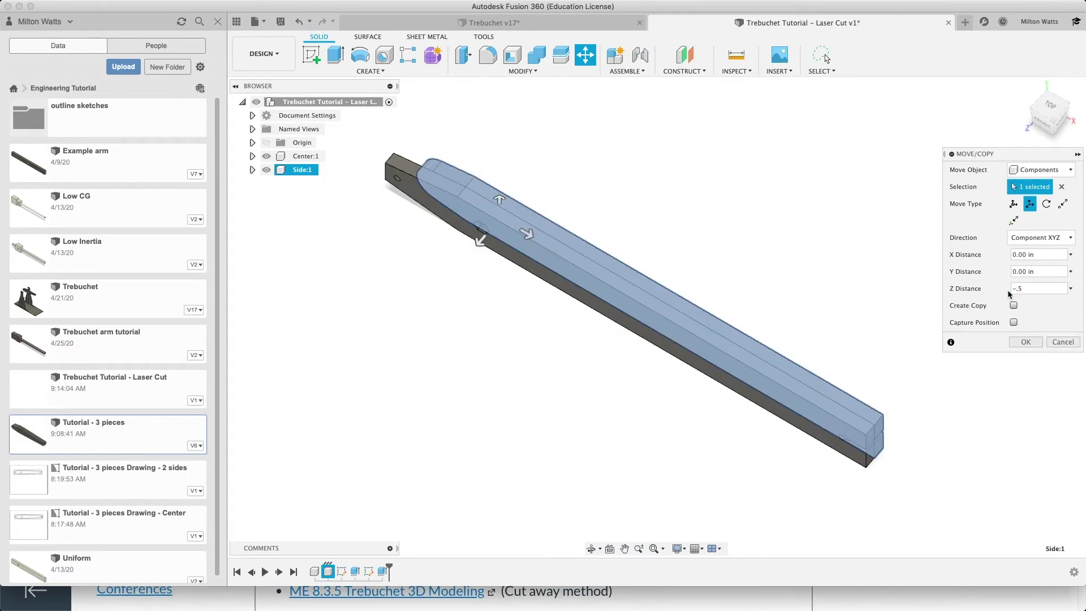
{"action": "left_click", "coordinate": [1013, 305]}
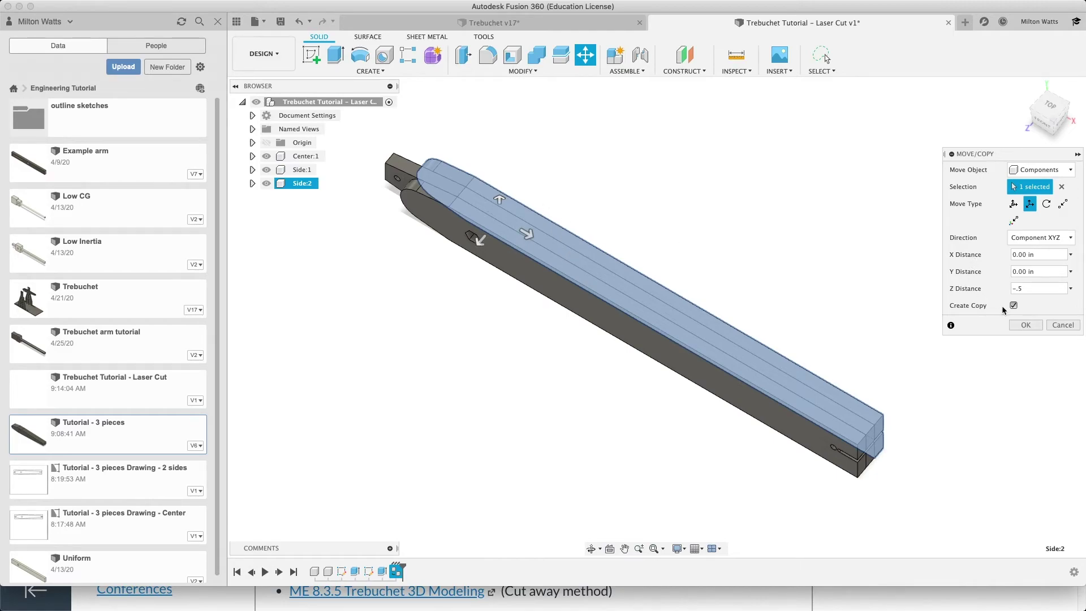
{"action": "left_click", "coordinate": [1025, 326]}
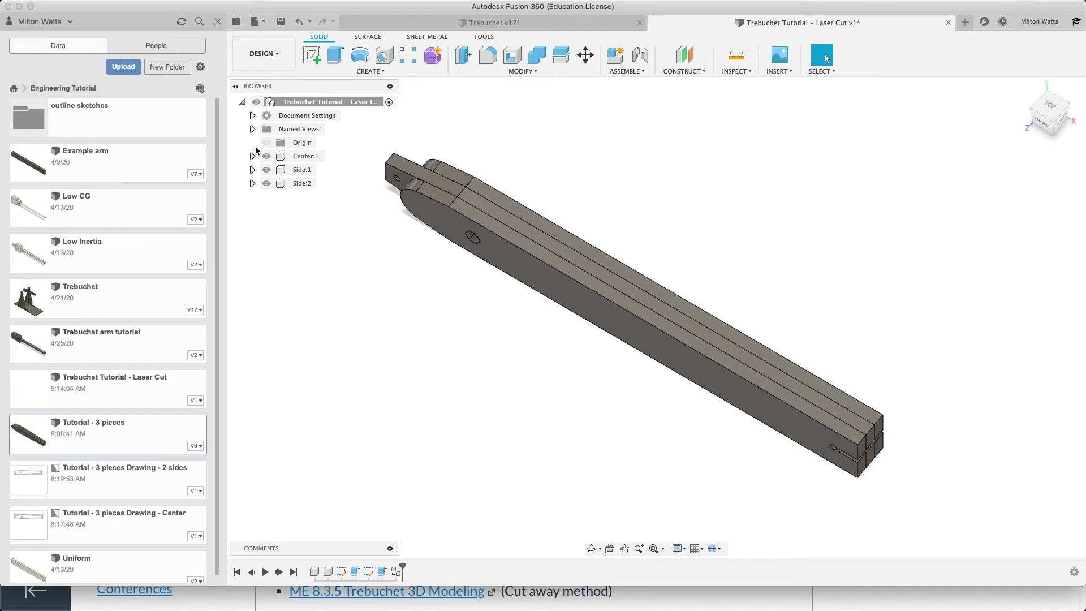
- Examine the whole arm's physical properties with the moment of inertia at the center of mass, and copy the properties to the clipboard
{"action": "right_click", "coordinate": [294, 102]}
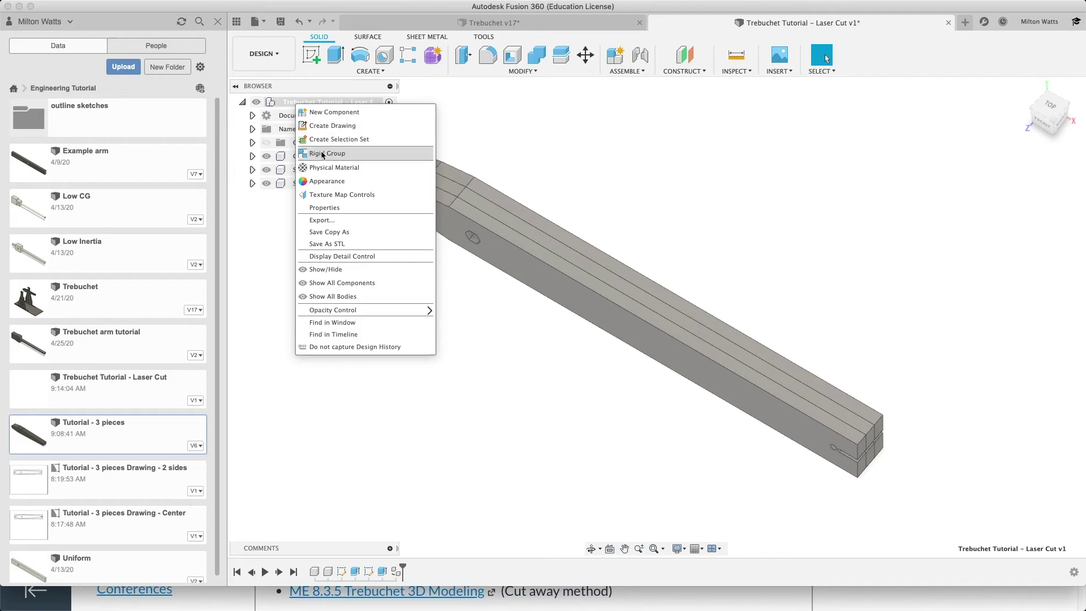
{"action": "left_click", "coordinate": [325, 208]}
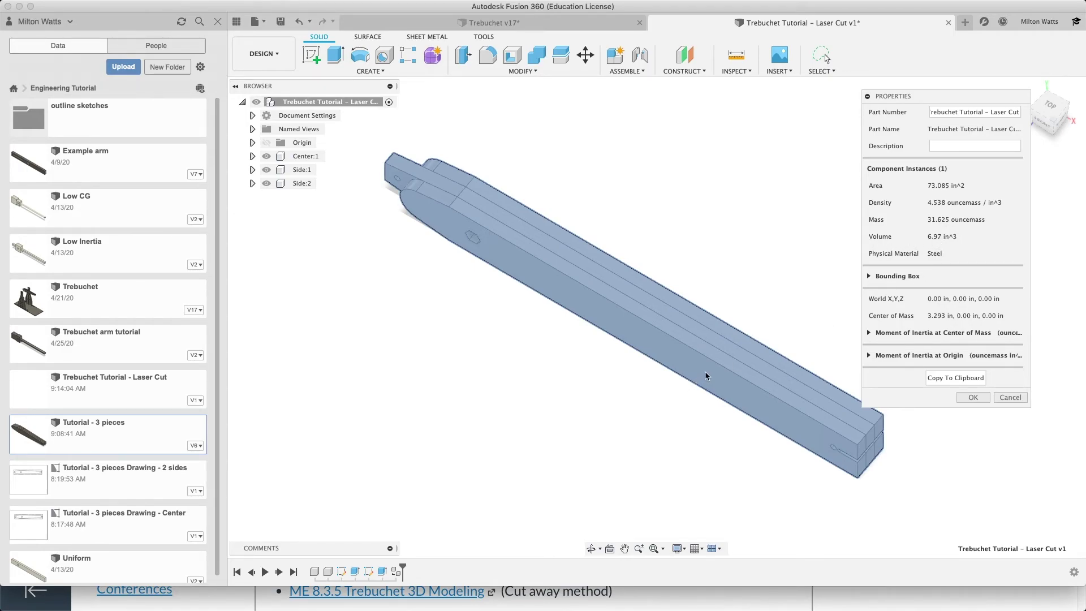
{"action": "left_click", "coordinate": [869, 334]}
{"action": "left_click", "coordinate": [869, 334]}
{"action": "left_click", "coordinate": [868, 334]}
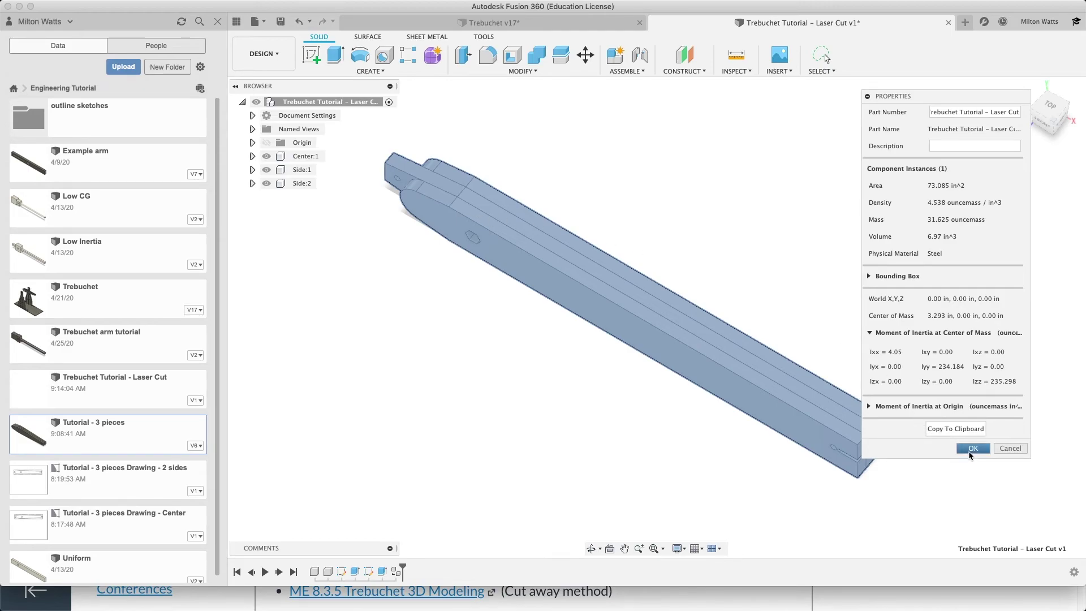
{"action": "left_click", "coordinate": [944, 428]}
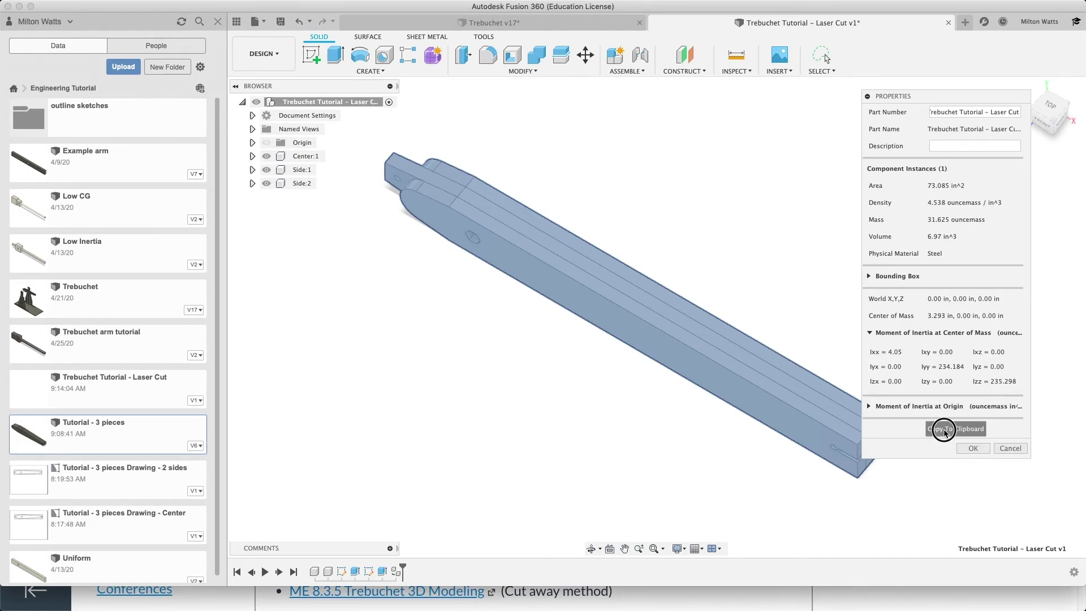
{"action": "left_click", "coordinate": [972, 448]}
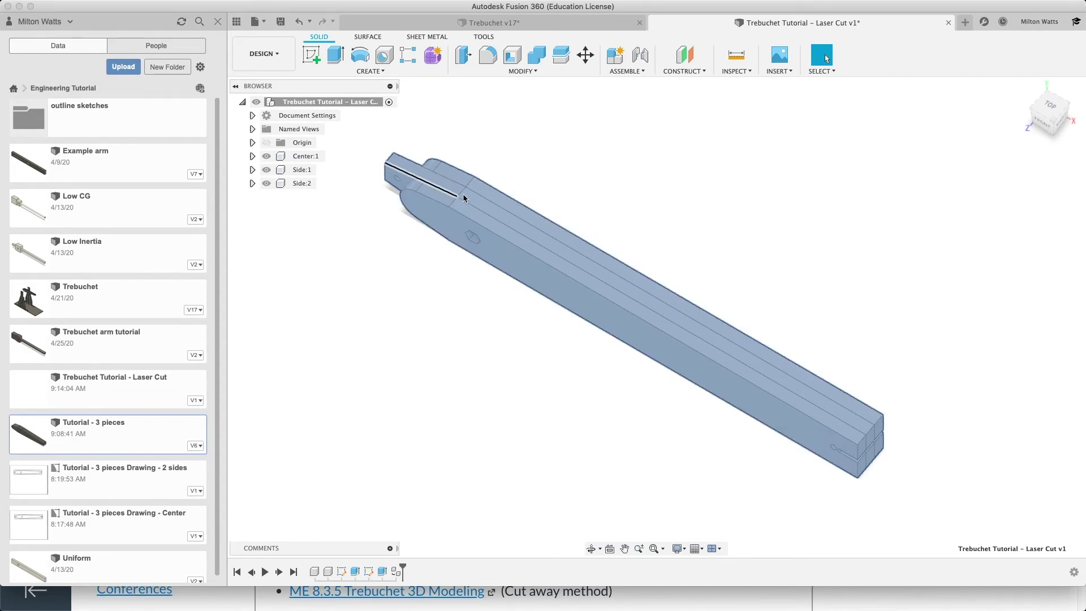
- Activate the Center component and create a new drawing of it from scratch on an A (11in x 8.5in) sheet
{"action": "left_click", "coordinate": [304, 158]}
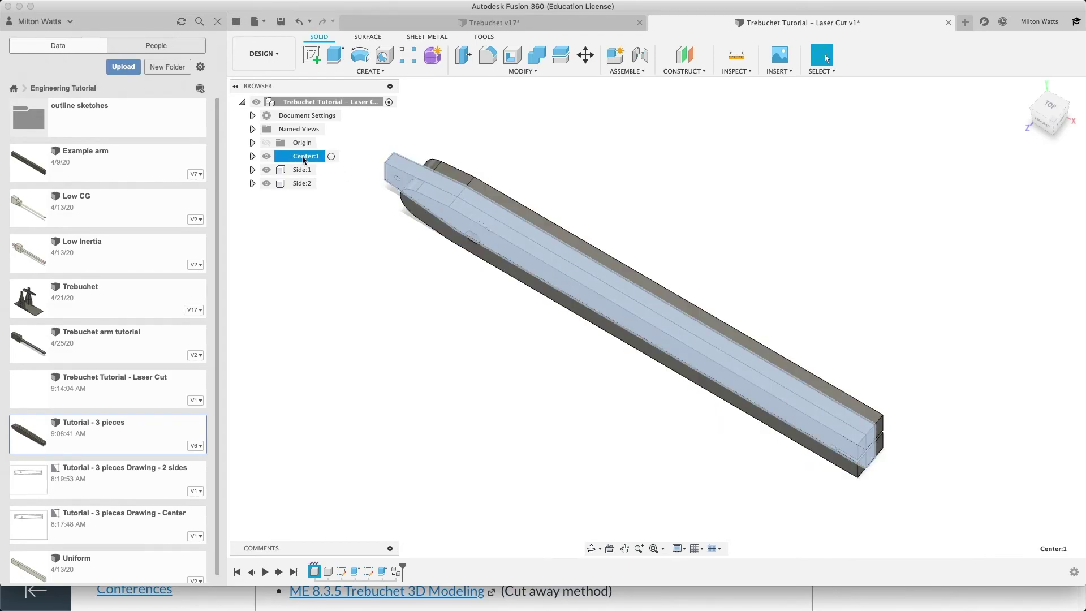
{"action": "left_click", "coordinate": [331, 156]}
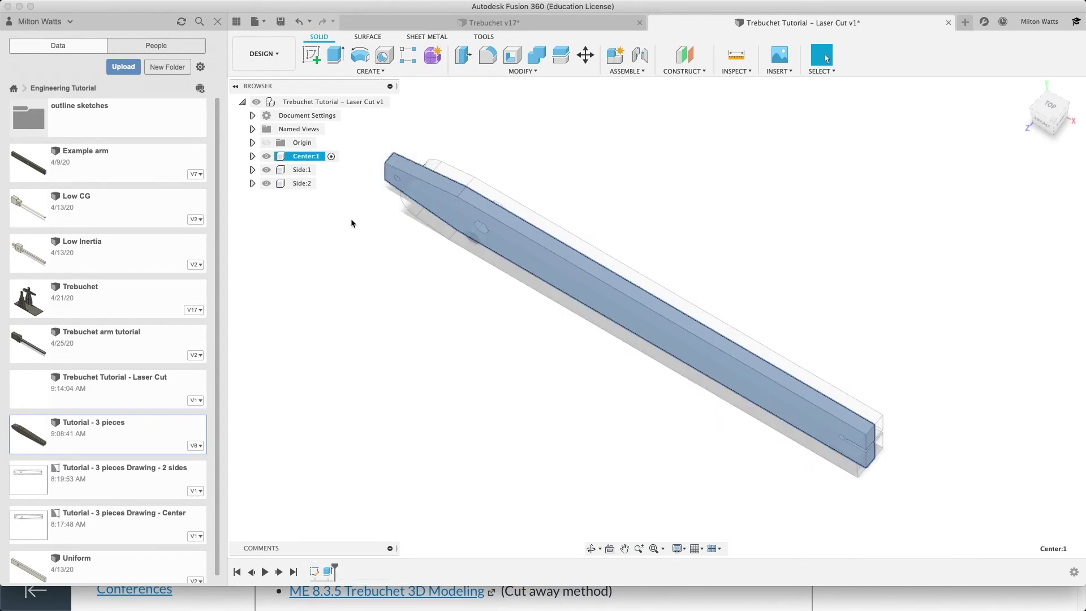
{"action": "right_click", "coordinate": [306, 159]}
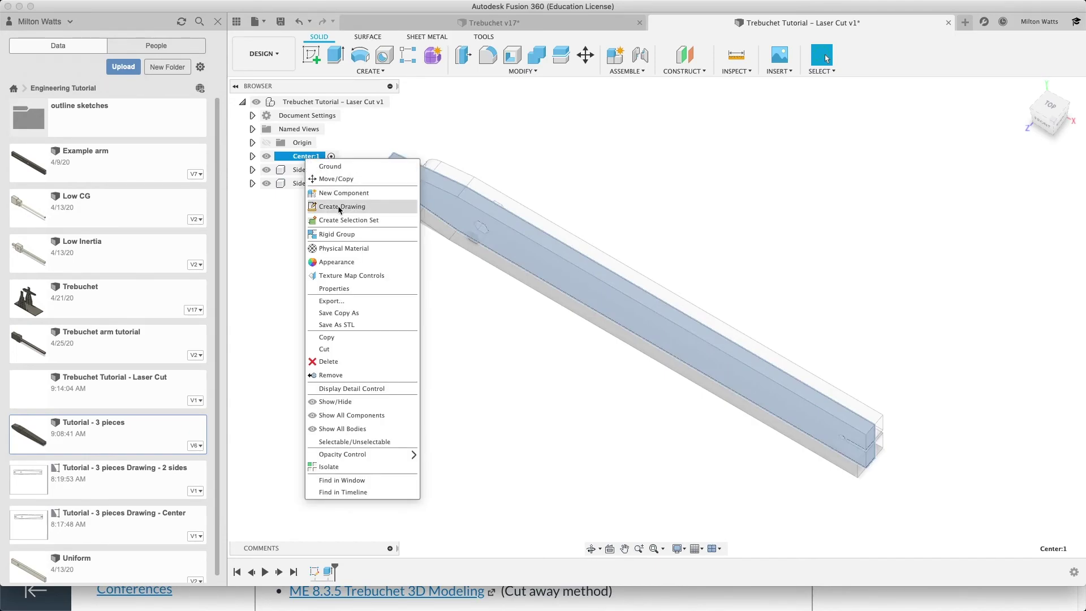
{"action": "left_click", "coordinate": [340, 208]}
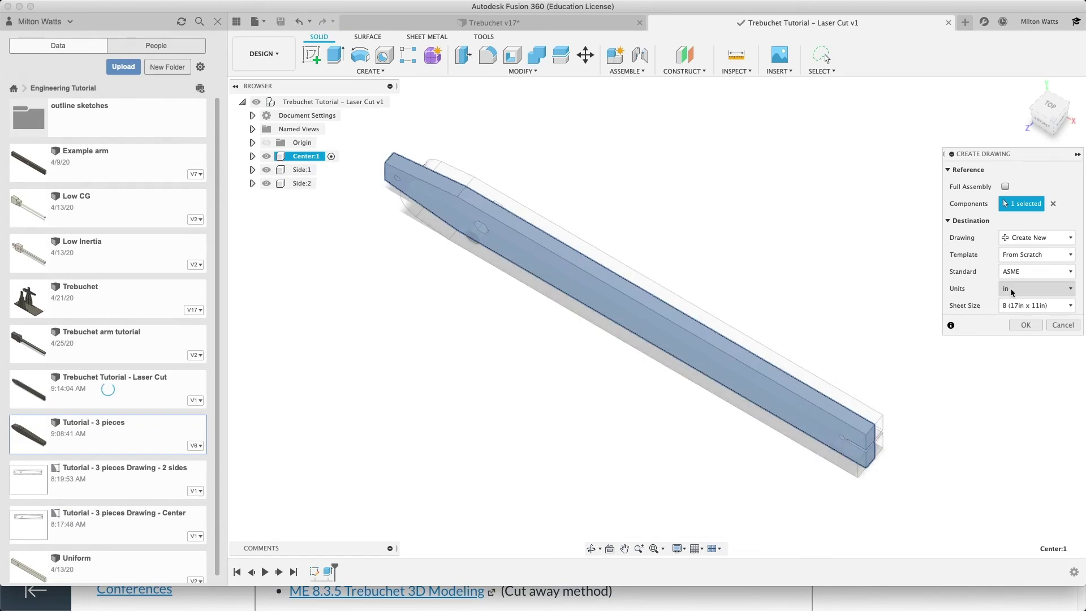
{"action": "left_click", "coordinate": [1028, 305]}
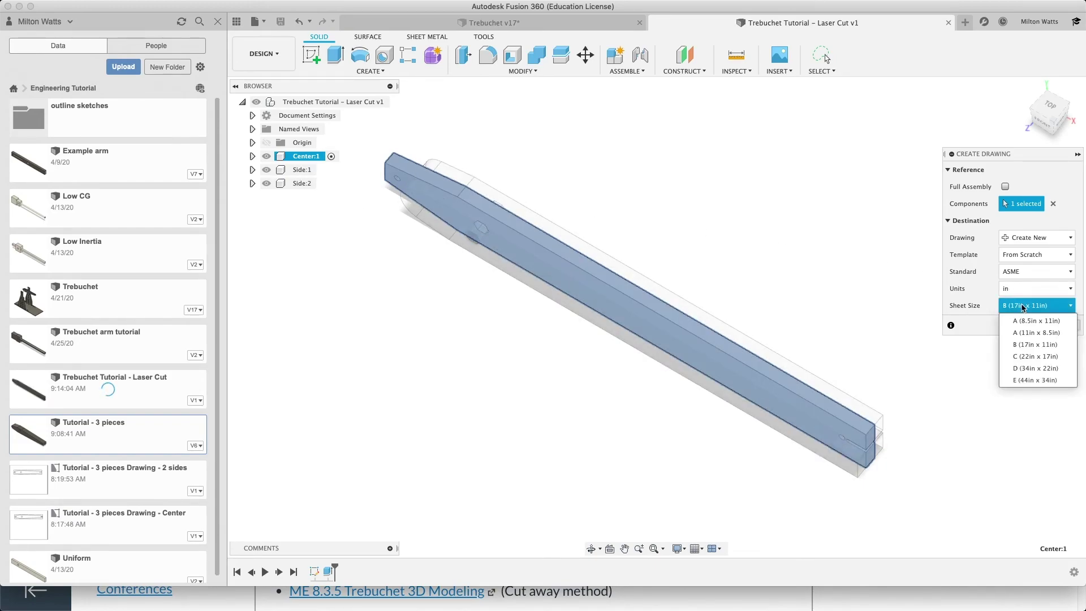
{"action": "left_click", "coordinate": [1029, 333]}
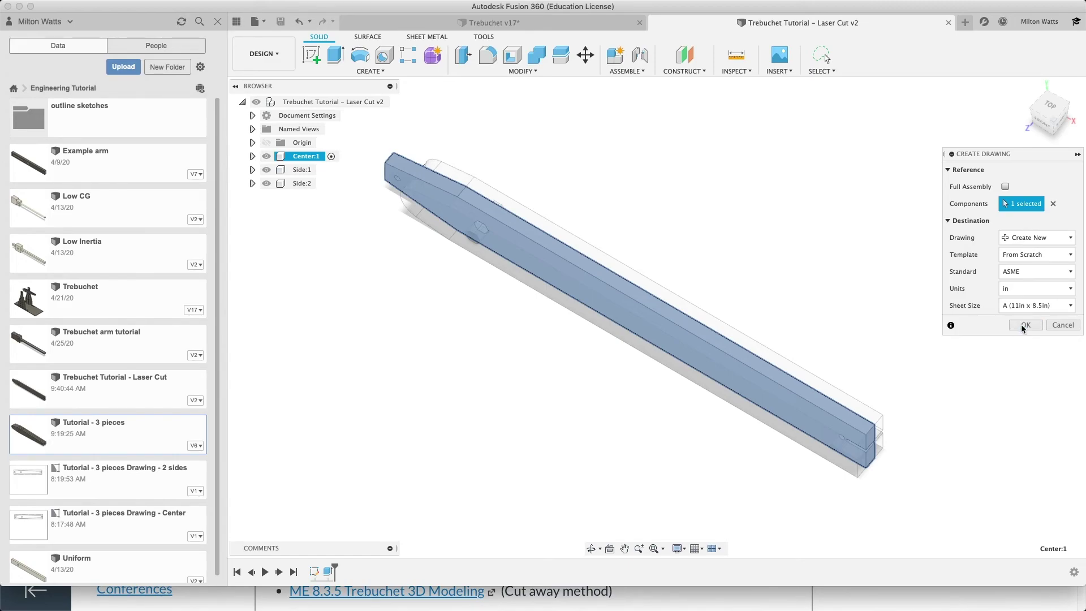
{"action": "left_click", "coordinate": [1024, 326]}
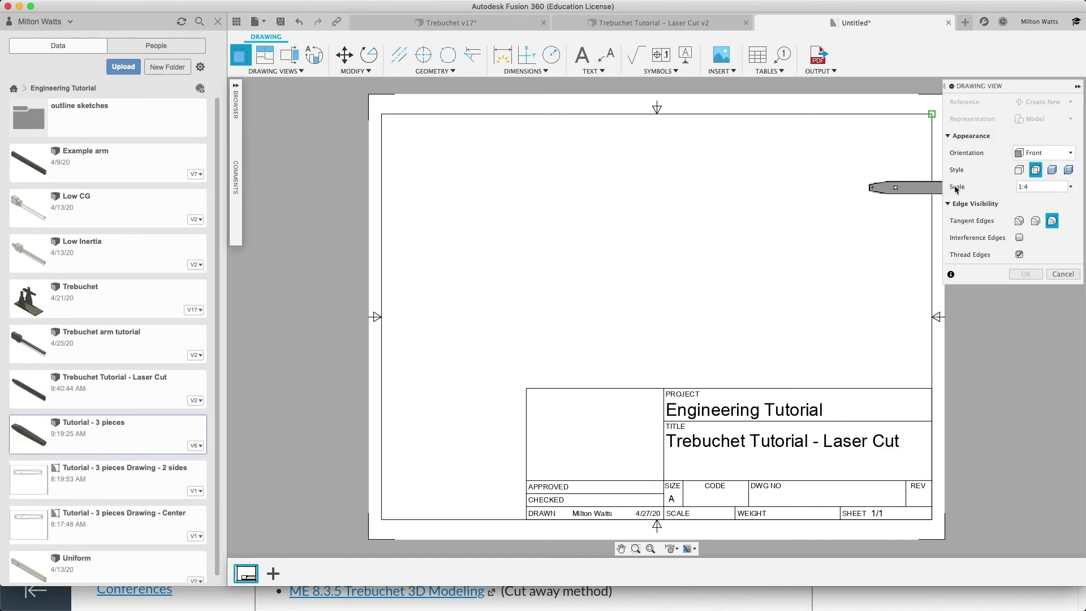
- Place the Center's front base view at 1:1 scale, centered across the upper part of the sheet
{"action": "left_click", "coordinate": [1018, 186]}
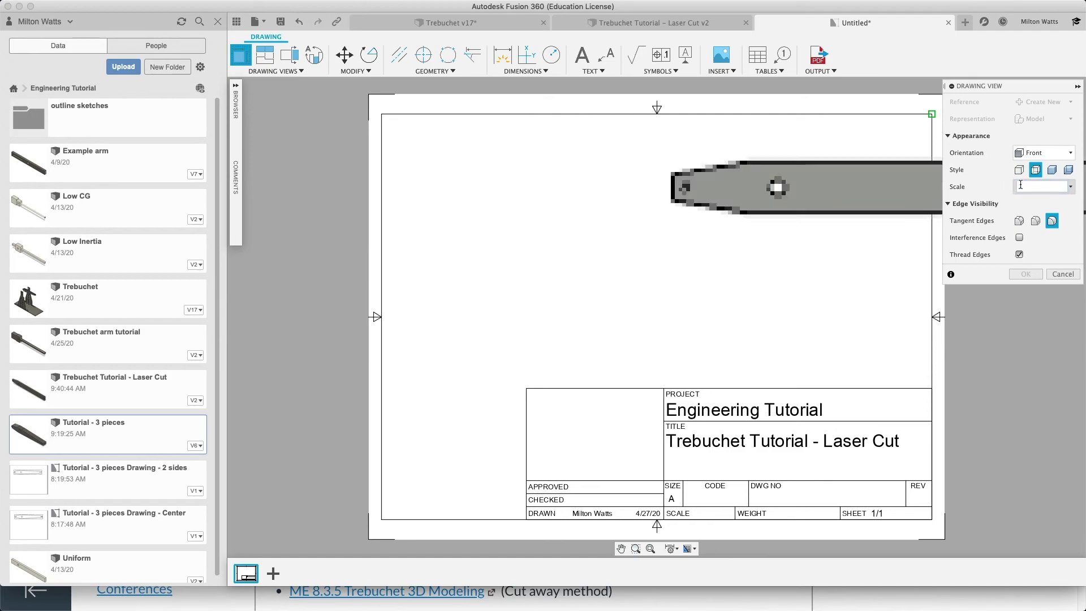
{"action": "left_click", "coordinate": [1071, 188]}
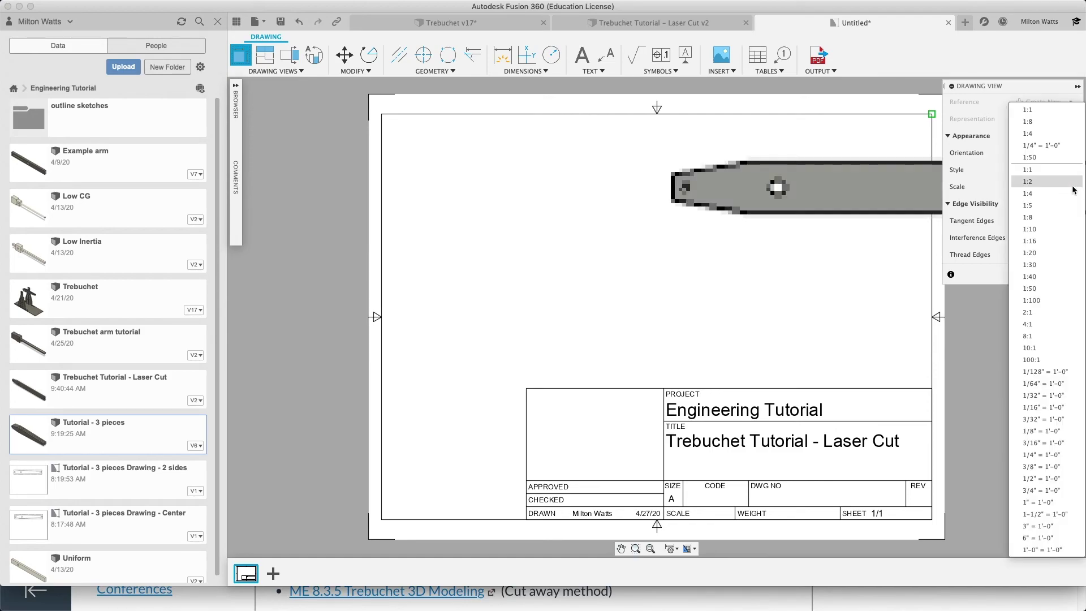
{"action": "left_click", "coordinate": [1035, 110]}
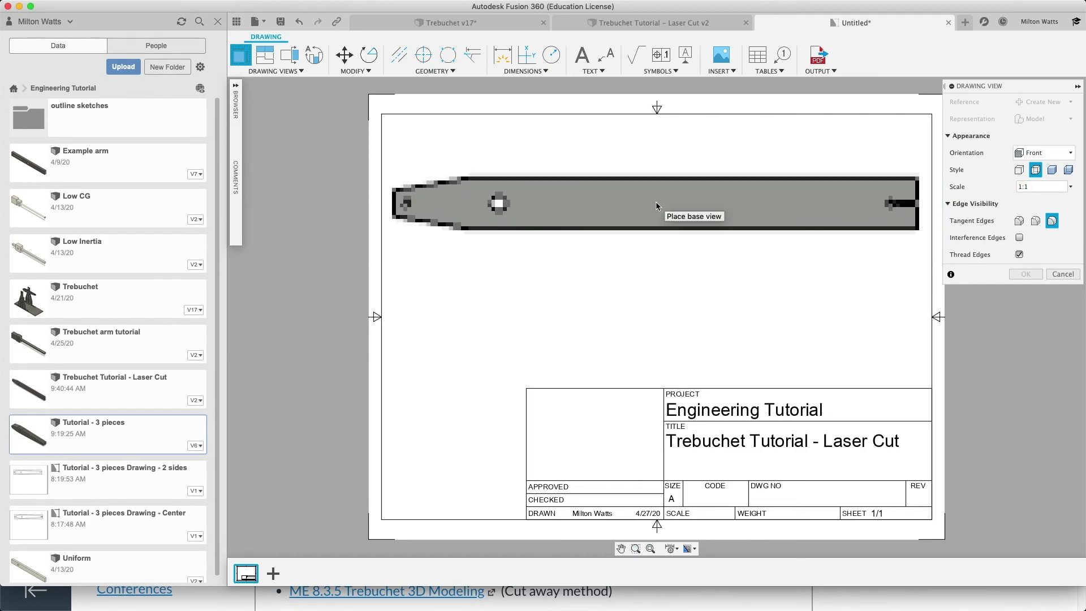
{"action": "left_click", "coordinate": [656, 202]}
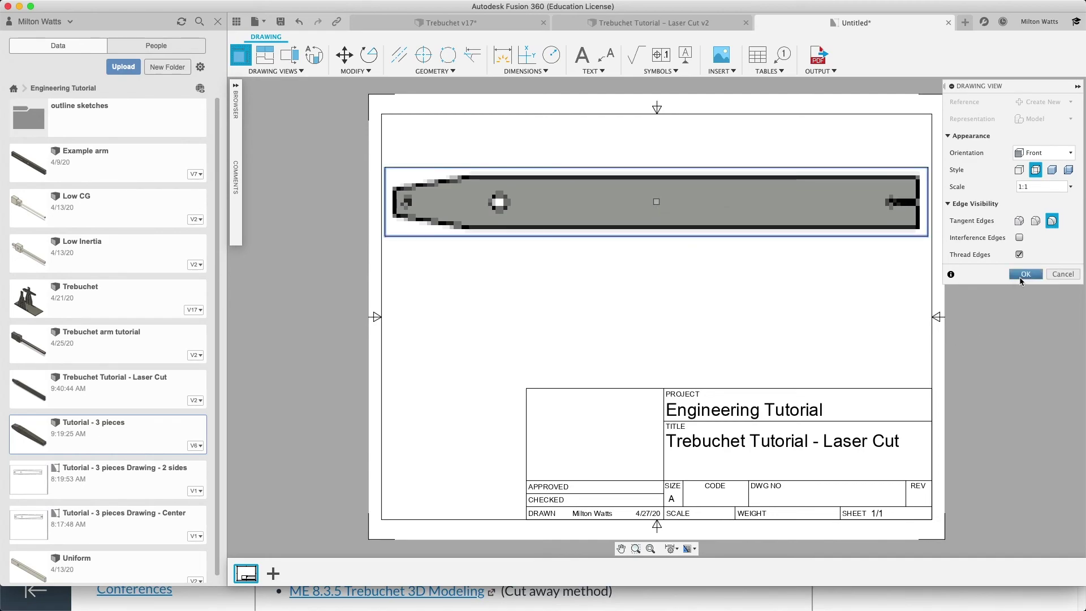
{"action": "left_click", "coordinate": [1024, 275]}
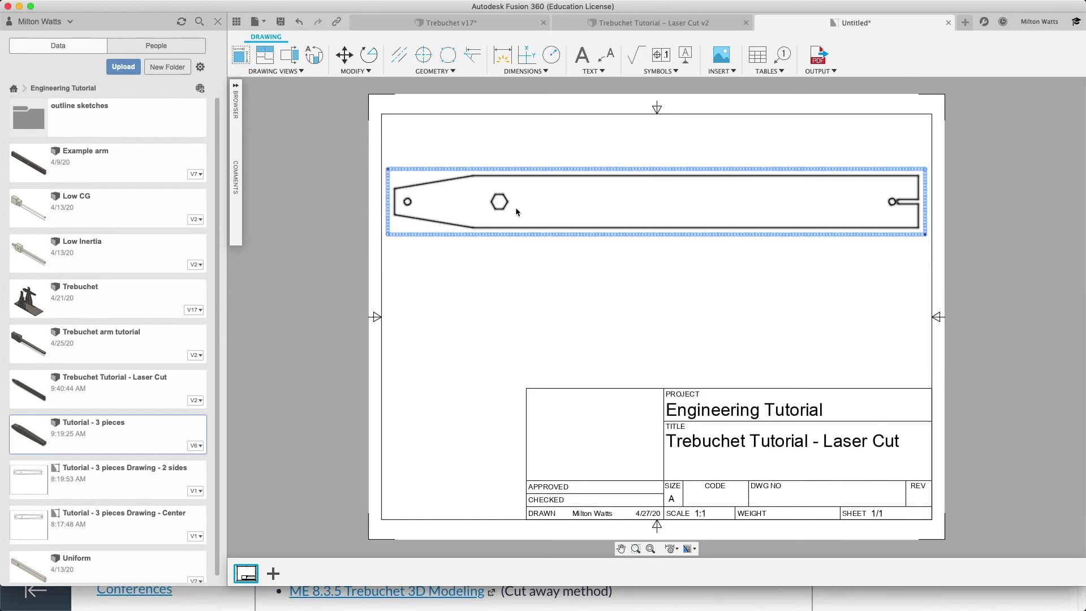
- Delete the title block and the sheet border from the drawing, leaving only the part outline
{"action": "left_click", "coordinate": [667, 390]}
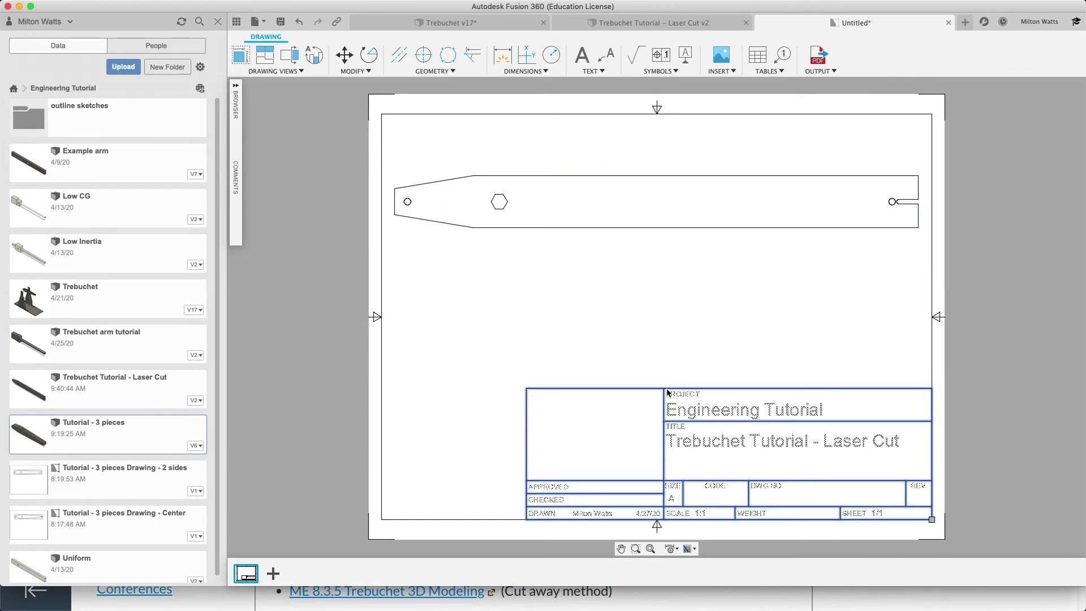
{"action": "key", "text": "Delete"}
{"action": "left_click", "coordinate": [933, 328]}
{"action": "key", "text": "Delete"}
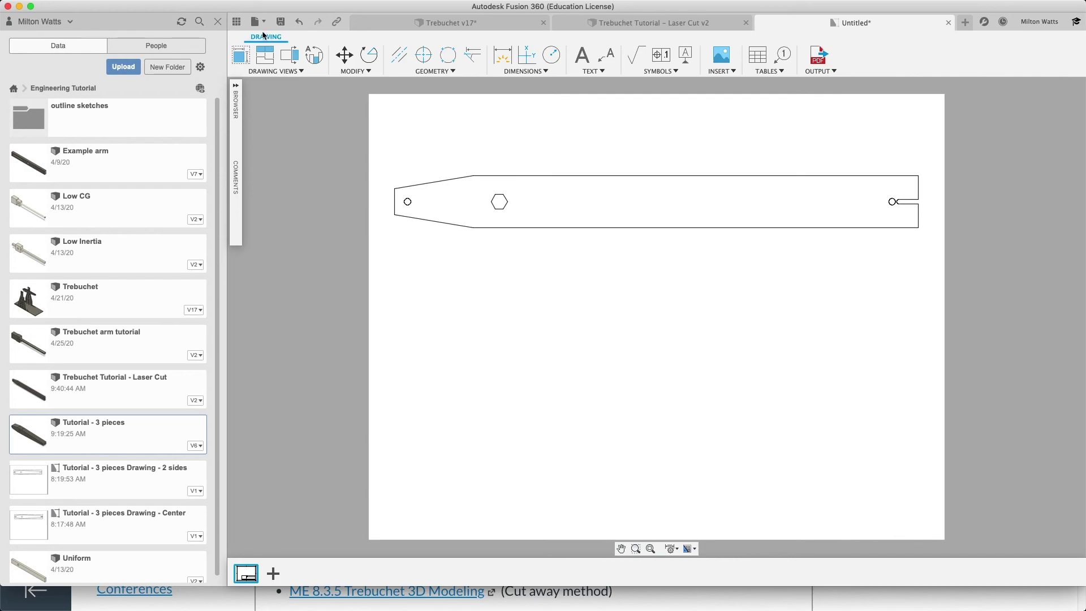
- Save the drawing as "Trebuchet Tutorial - Center" in the Engineering Tutorial folder
{"action": "left_click", "coordinate": [281, 23]}
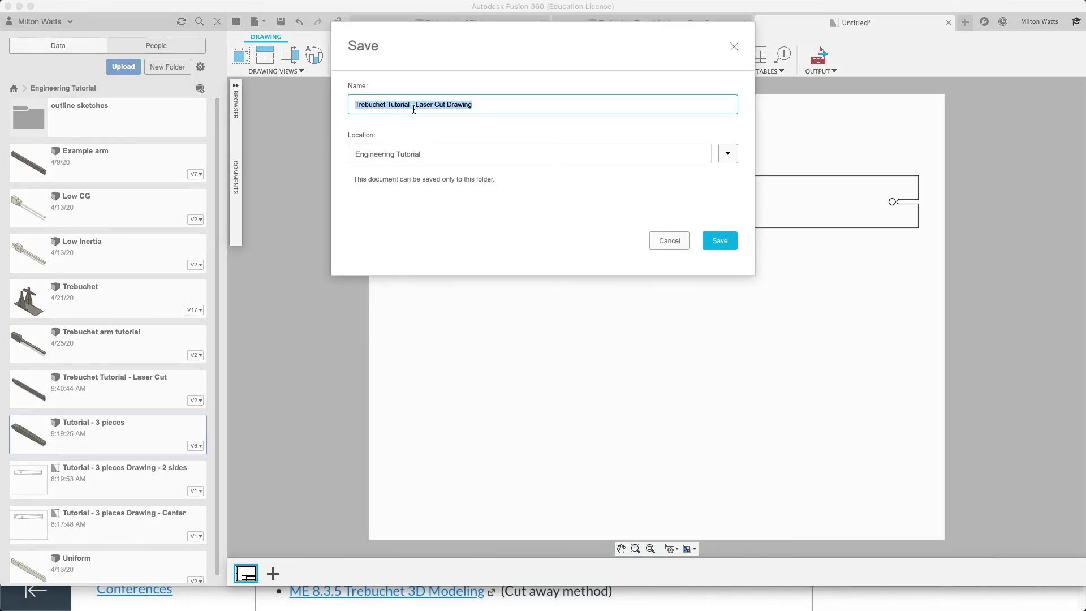
{"action": "left_click", "coordinate": [476, 104]}
{"action": "key", "text": "BackSpace"}
{"action": "key", "text": "BackSpace"}
{"action": "key", "text": "BackSpace"}
{"action": "key", "text": "BackSpace"}
{"action": "key", "text": "BackSpace"}
{"action": "key", "text": "BackSpace"}
{"action": "key", "text": "BackSpace"}
{"action": "key", "text": "BackSpace"}
{"action": "key", "text": "BackSpace"}
{"action": "key", "text": "BackSpace"}
{"action": "key", "text": "BackSpace"}
{"action": "key", "text": "BackSpace"}
{"action": "key", "text": "BackSpace"}
{"action": "key", "text": "BackSpace"}
{"action": "key", "text": "BackSpace"}
{"action": "key", "text": "BackSpace"}
{"action": "key", "text": "BackSpace"}
{"action": "type", "text": "Center"}
{"action": "left_click", "coordinate": [716, 243]}
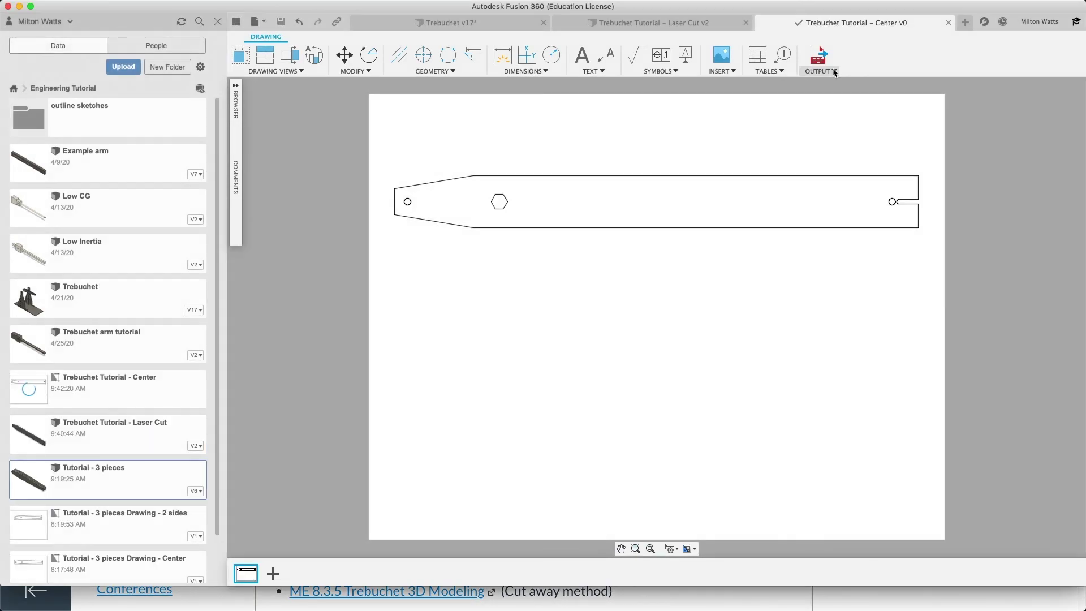
- Export the Center drawing sheet as a DXF file to the Downloads folder, keeping the suggested file name
{"action": "left_click", "coordinate": [833, 72]}
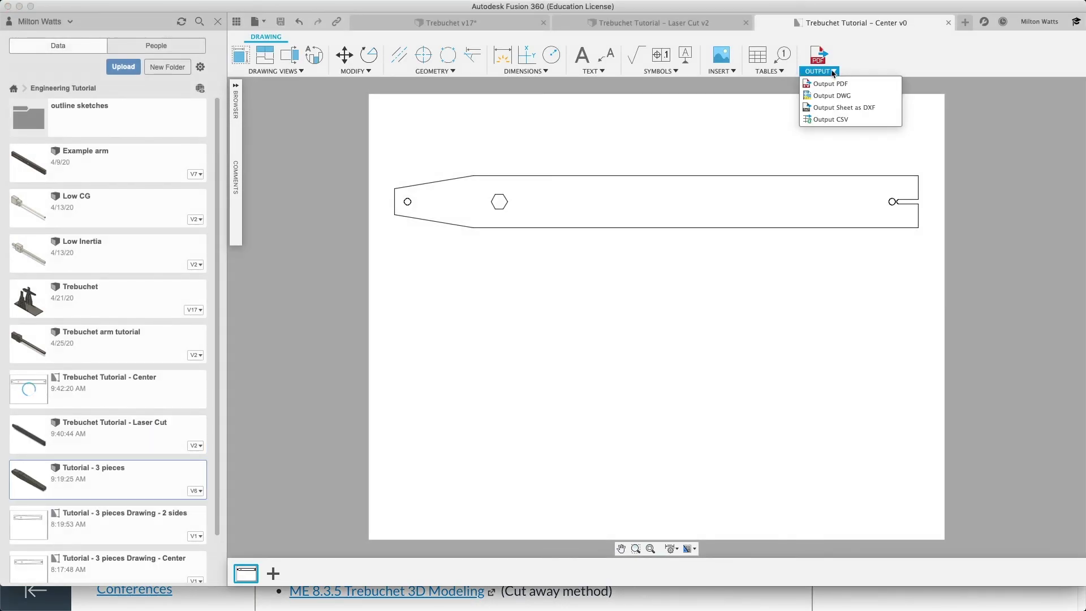
{"action": "left_click", "coordinate": [847, 108]}
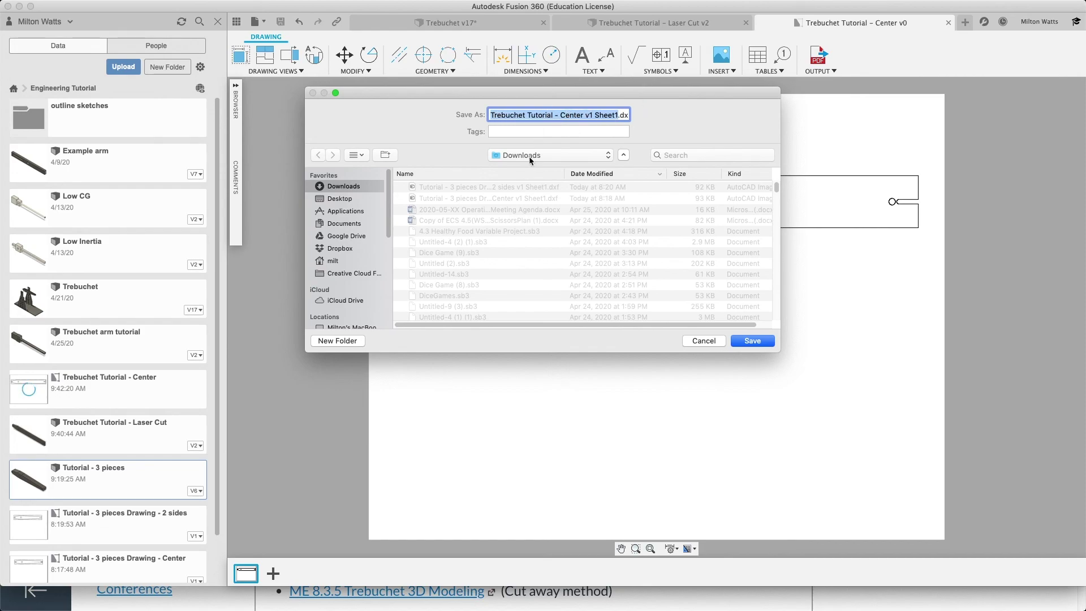
{"action": "left_click", "coordinate": [753, 341]}
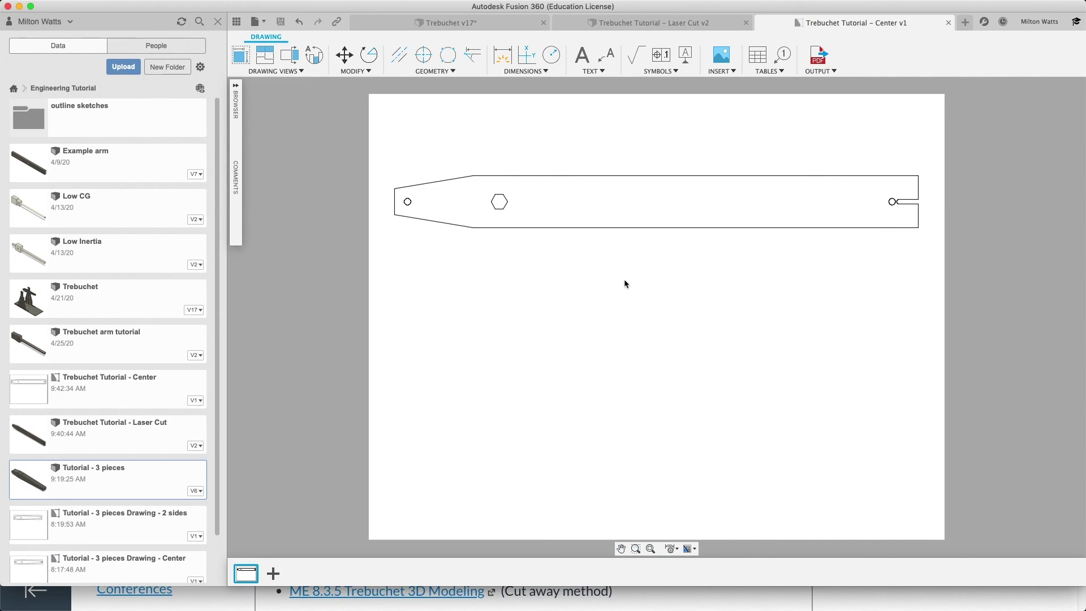
- Return to the Trebuchet Tutorial – Laser Cut design and activate the Side:1 component
{"action": "left_click", "coordinate": [640, 23]}
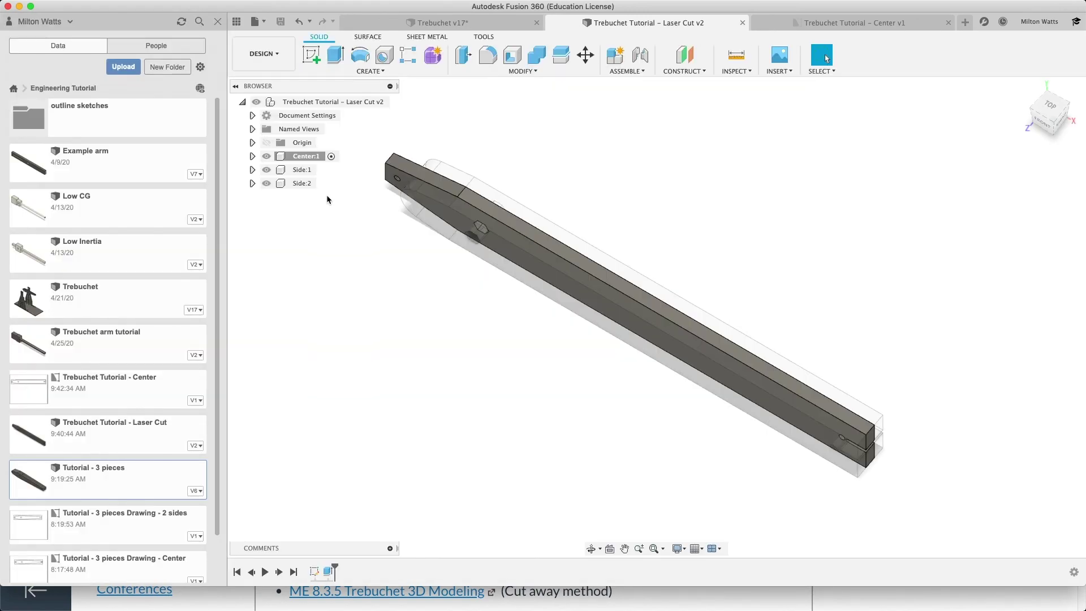
{"action": "left_click", "coordinate": [302, 170]}
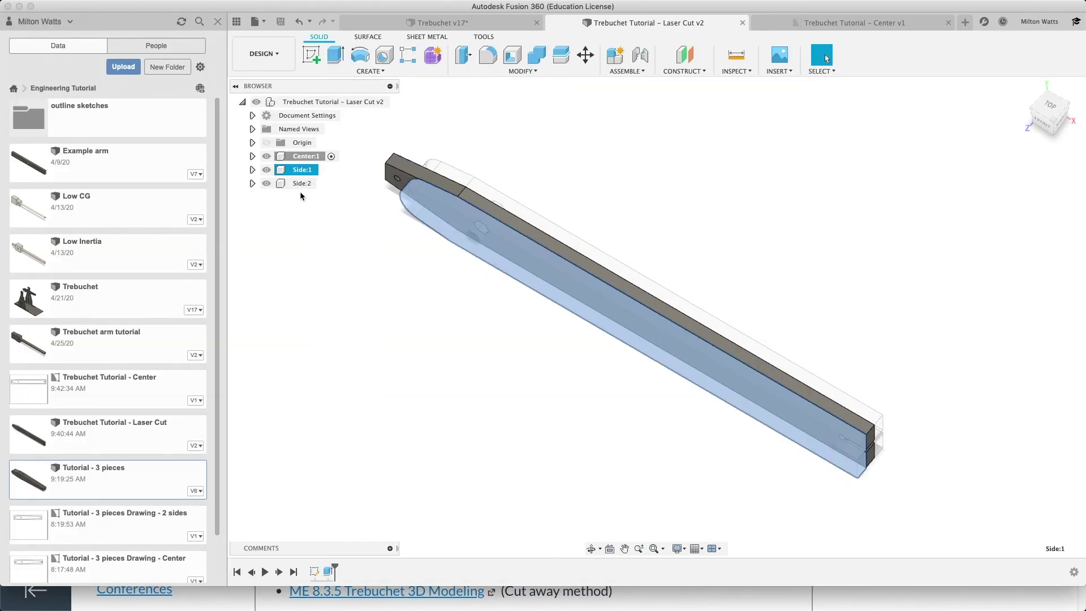
{"action": "left_click", "coordinate": [324, 170]}
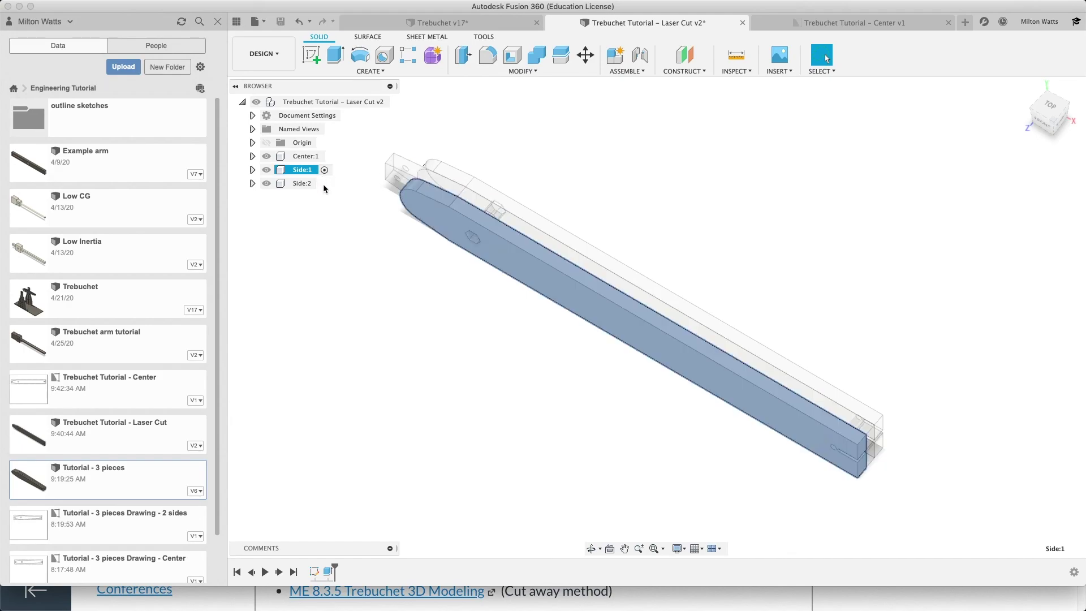
{"action": "right_click", "coordinate": [308, 172]}
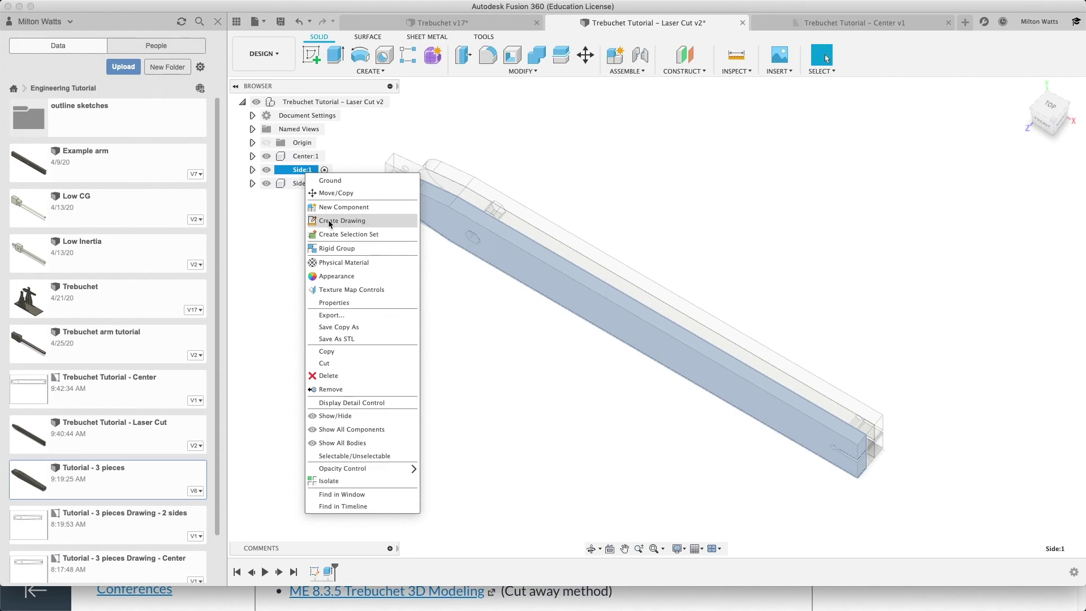
{"action": "left_click", "coordinate": [511, 174]}
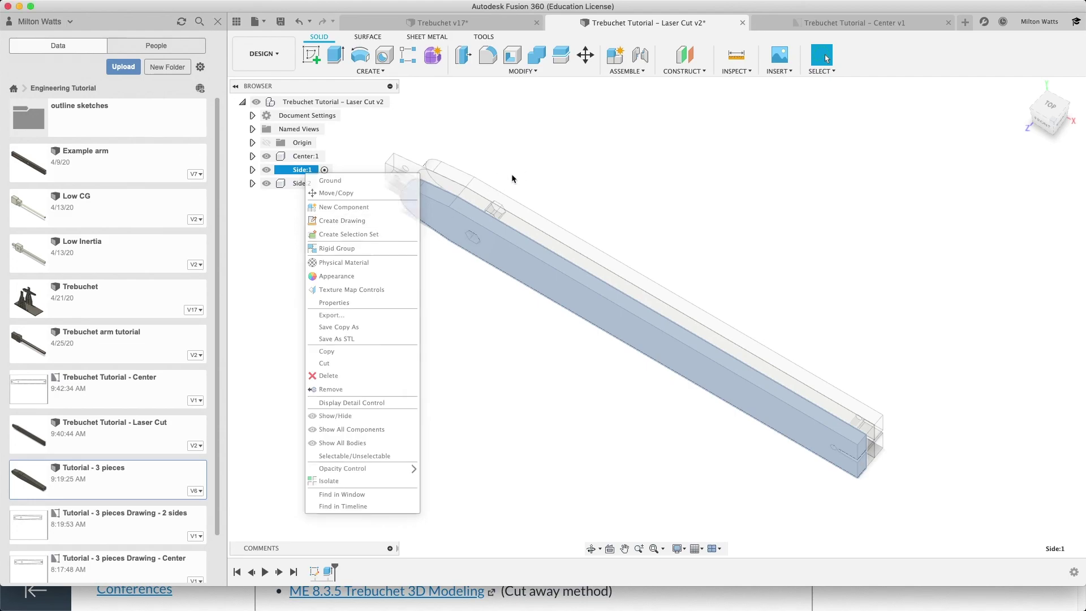